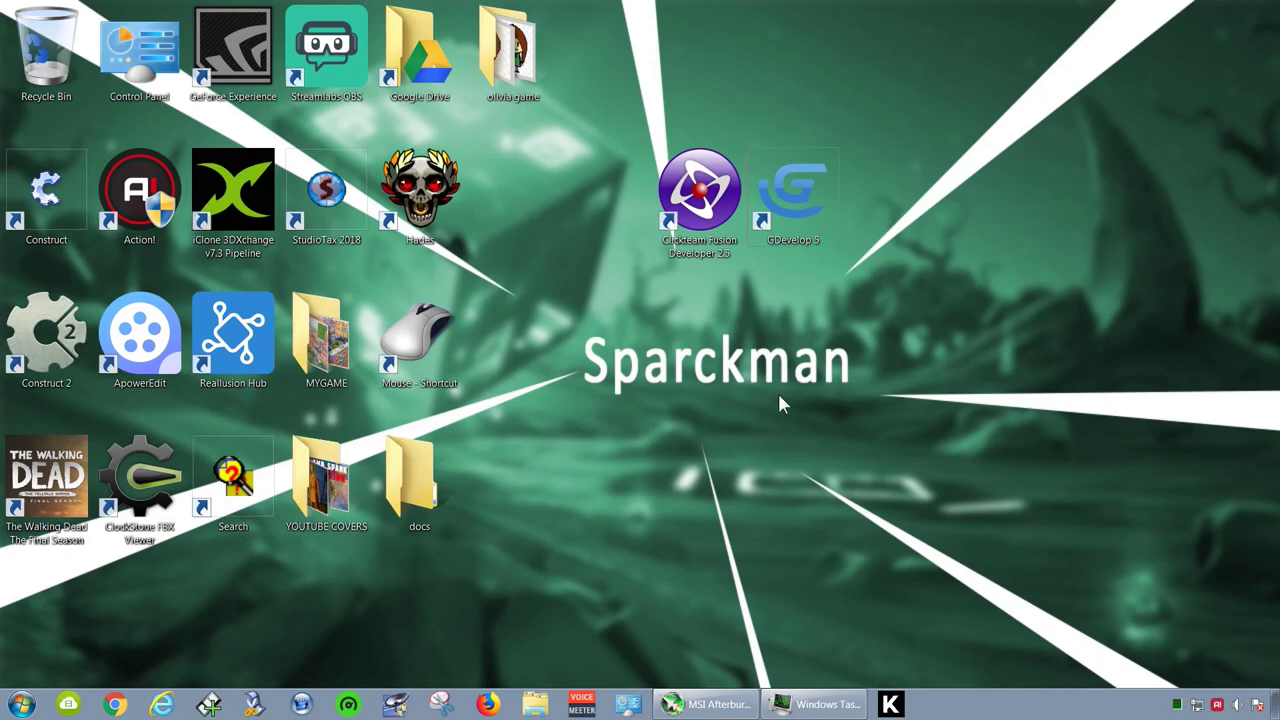
- Enter the creator name 'SparckmanX' in Fortnite's Support a Creator dialog
{"action": "left_click", "coordinate": [700, 195]}
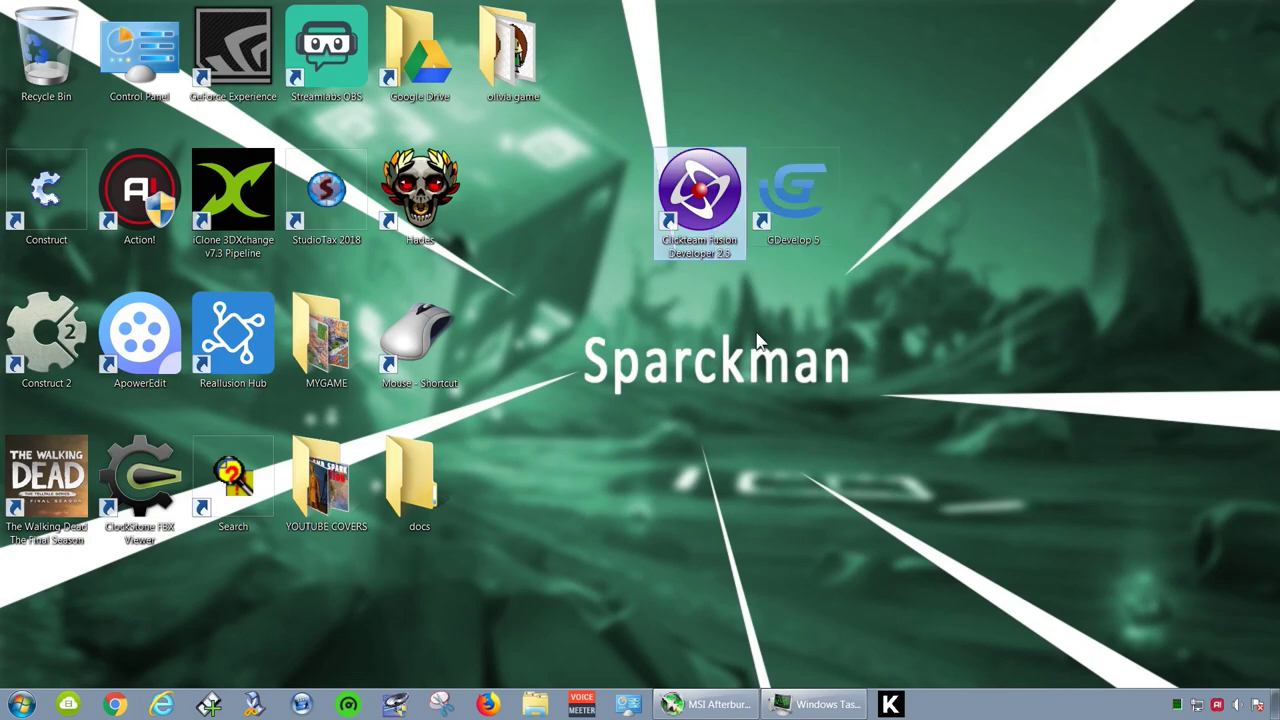
{"action": "double_click", "coordinate": [795, 192]}
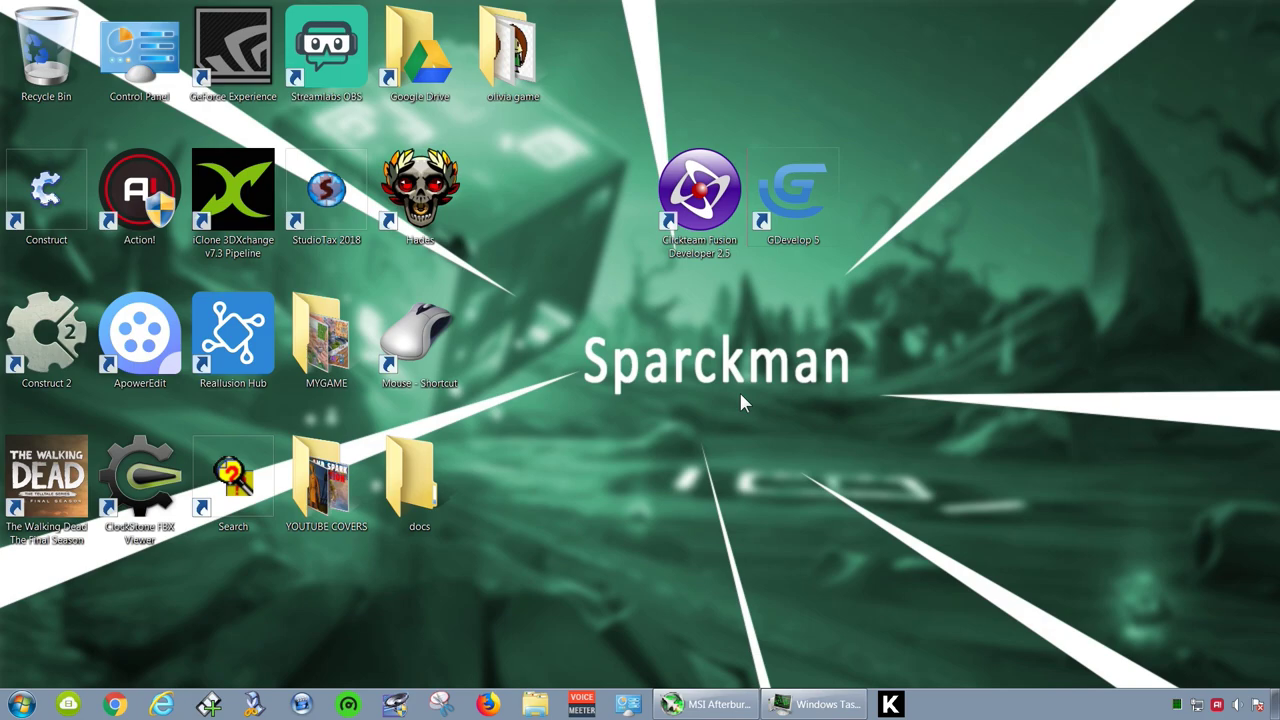
{"action": "left_click", "coordinate": [789, 190]}
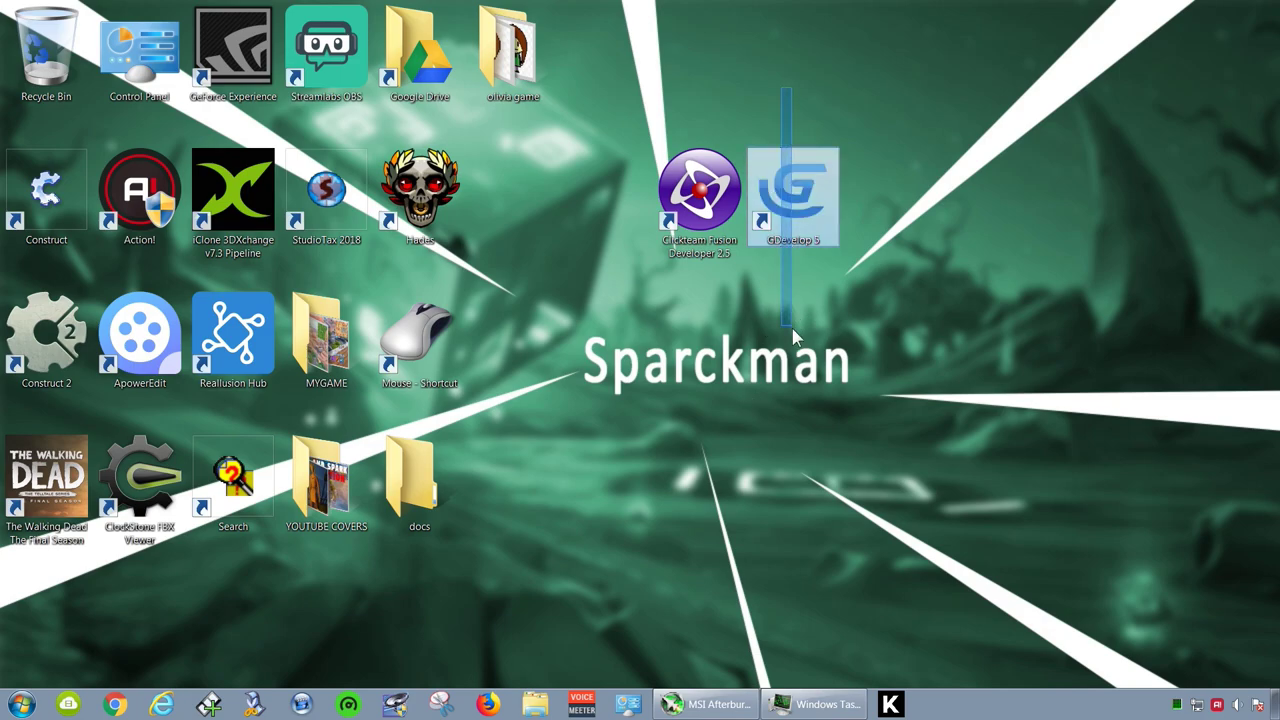
{"action": "left_click", "coordinate": [801, 317]}
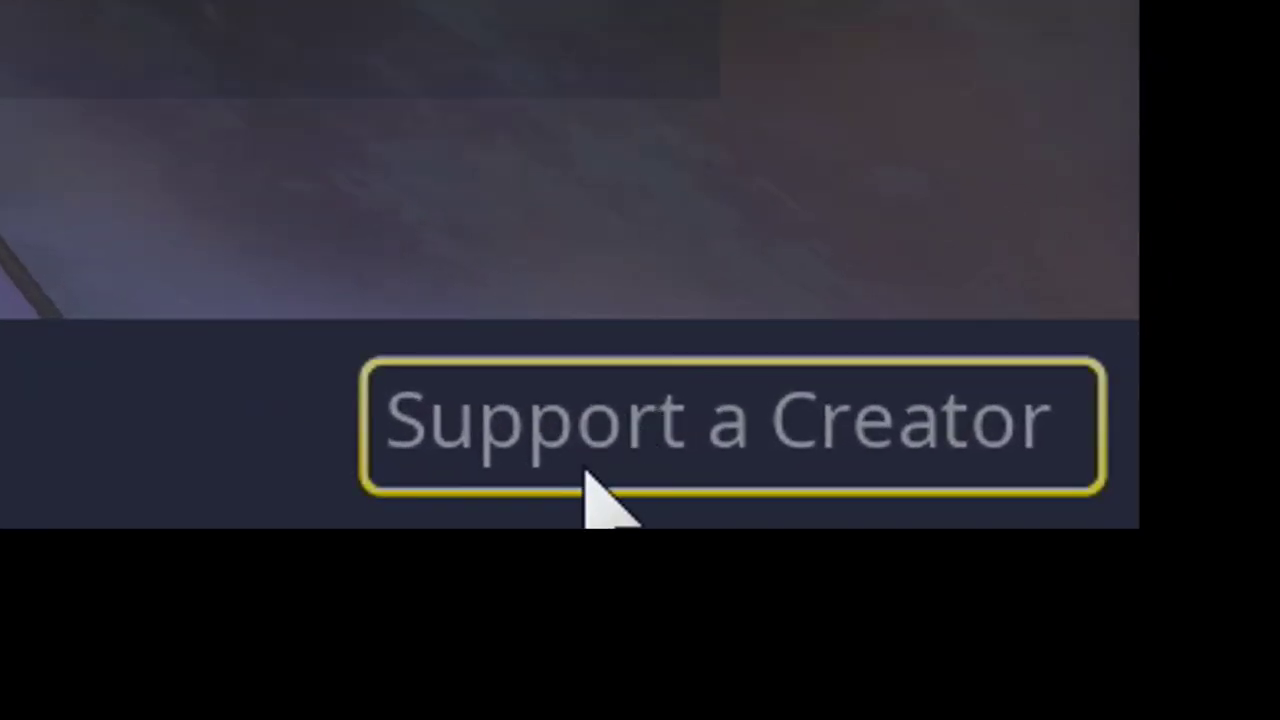
{"action": "left_click", "coordinate": [588, 472]}
{"action": "type", "text": "Sparckma"}
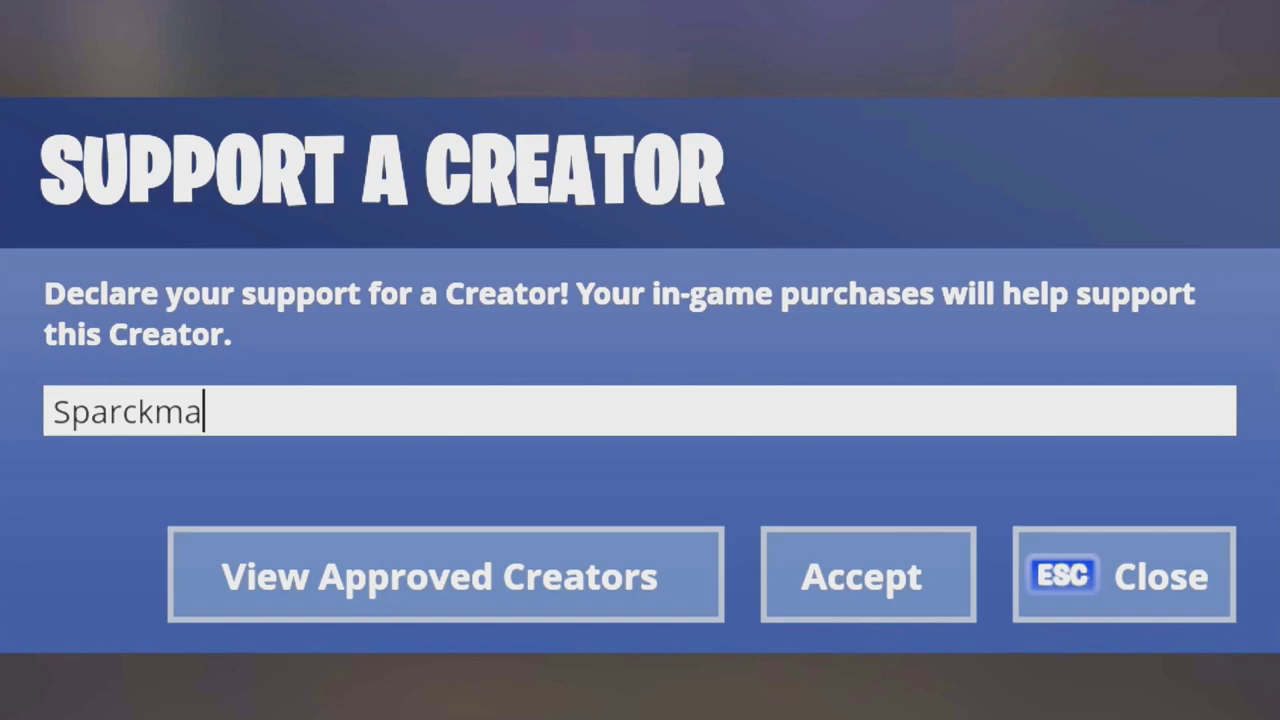
{"action": "type", "text": "nX"}
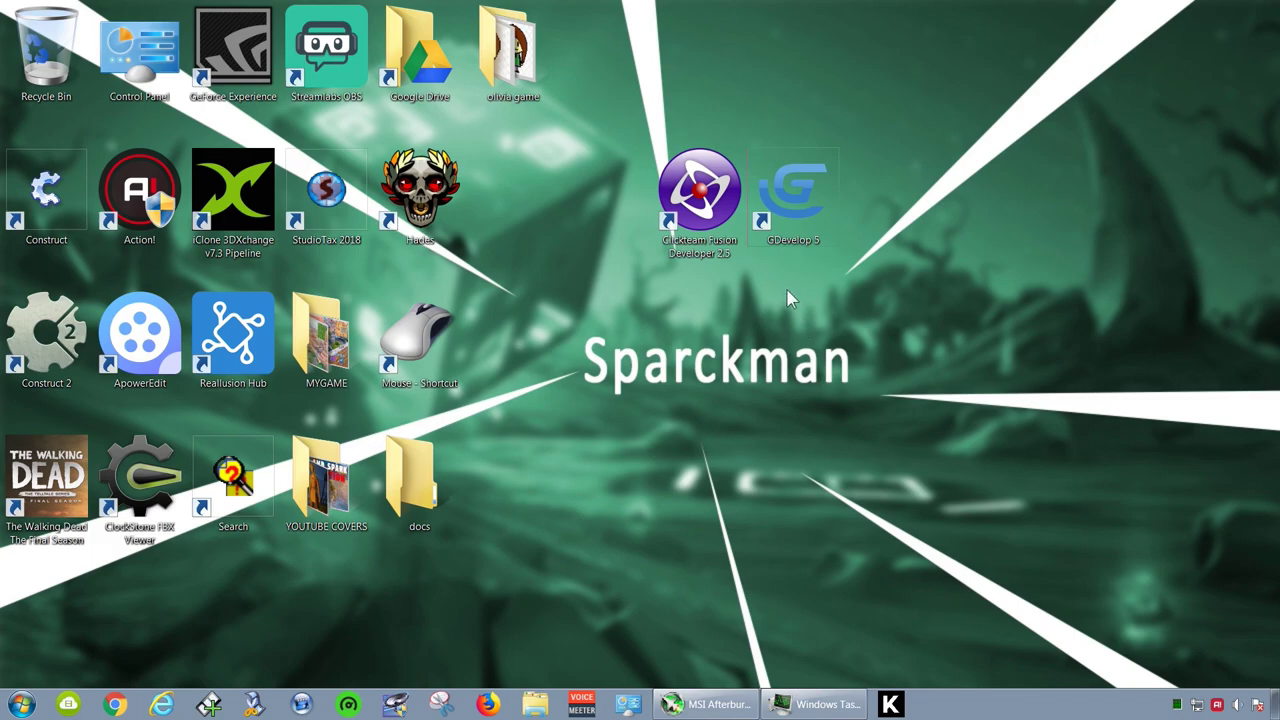
- In Clickteam Fusion's Frame 1, insert an Active object and open its image editor
{"action": "double_click", "coordinate": [712, 200]}
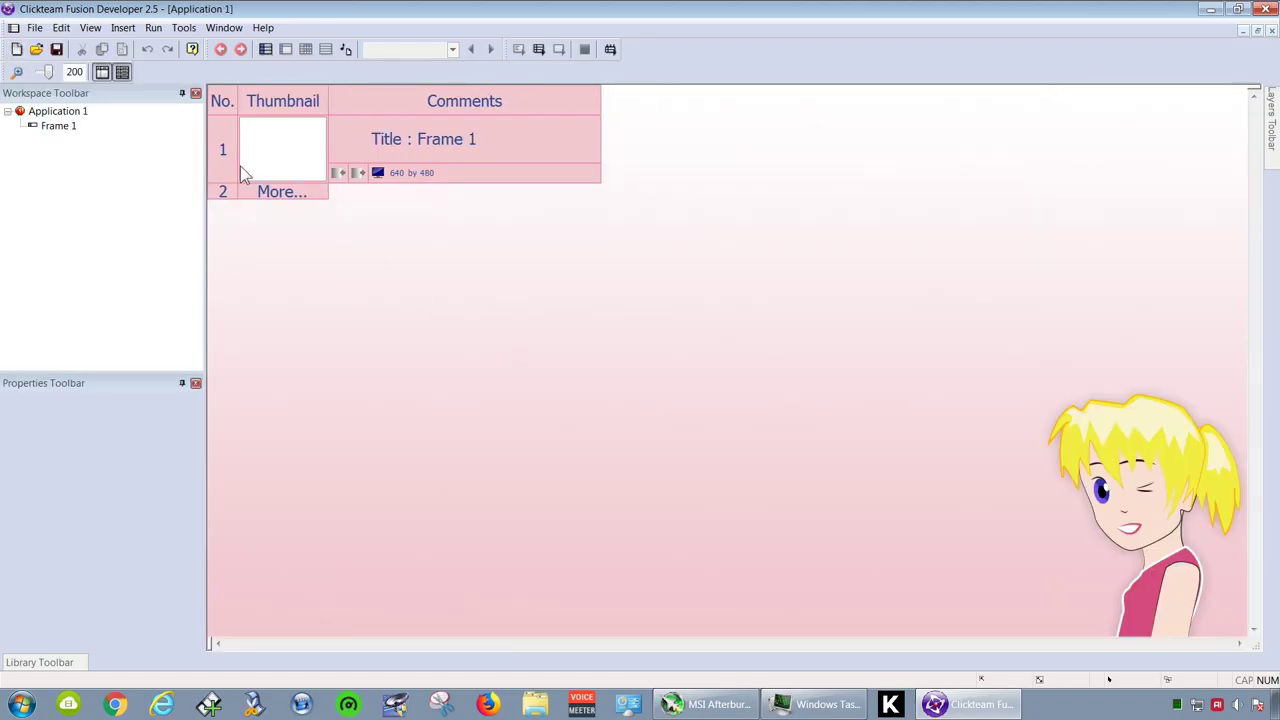
{"action": "double_click", "coordinate": [227, 149]}
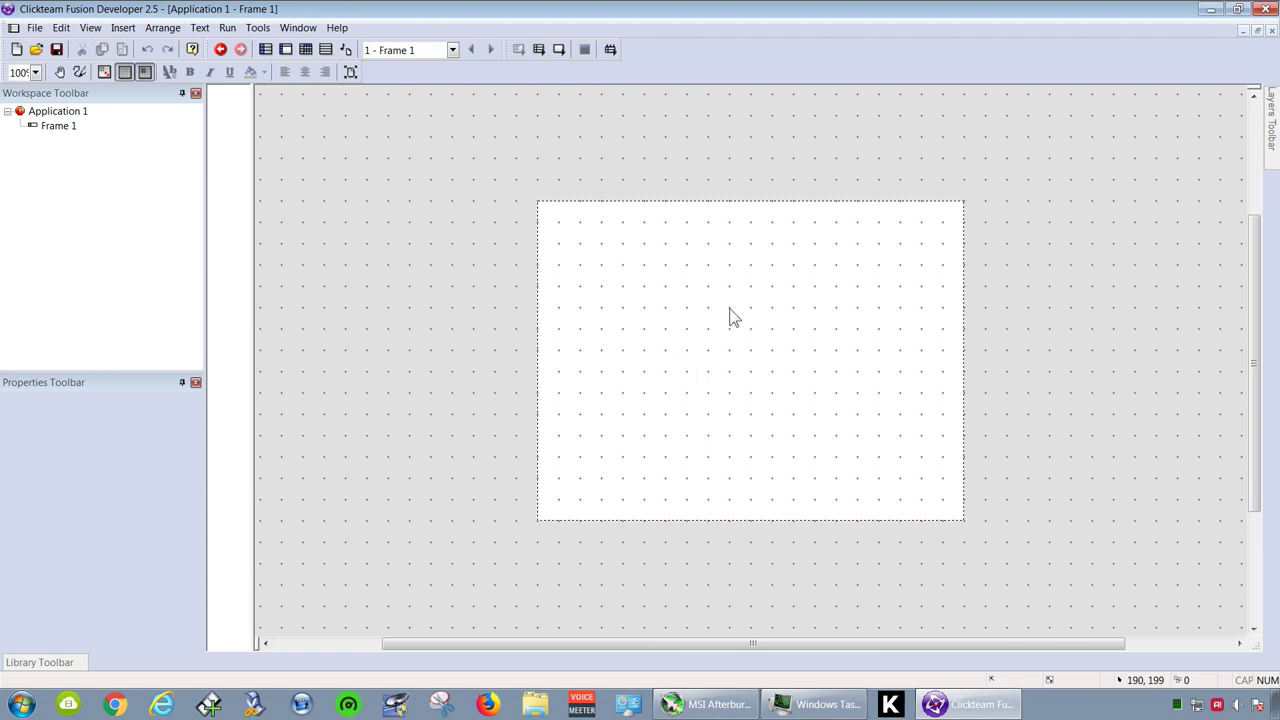
{"action": "middle_click_drag", "start_coordinate": [763, 417], "coordinate": [674, 415]}
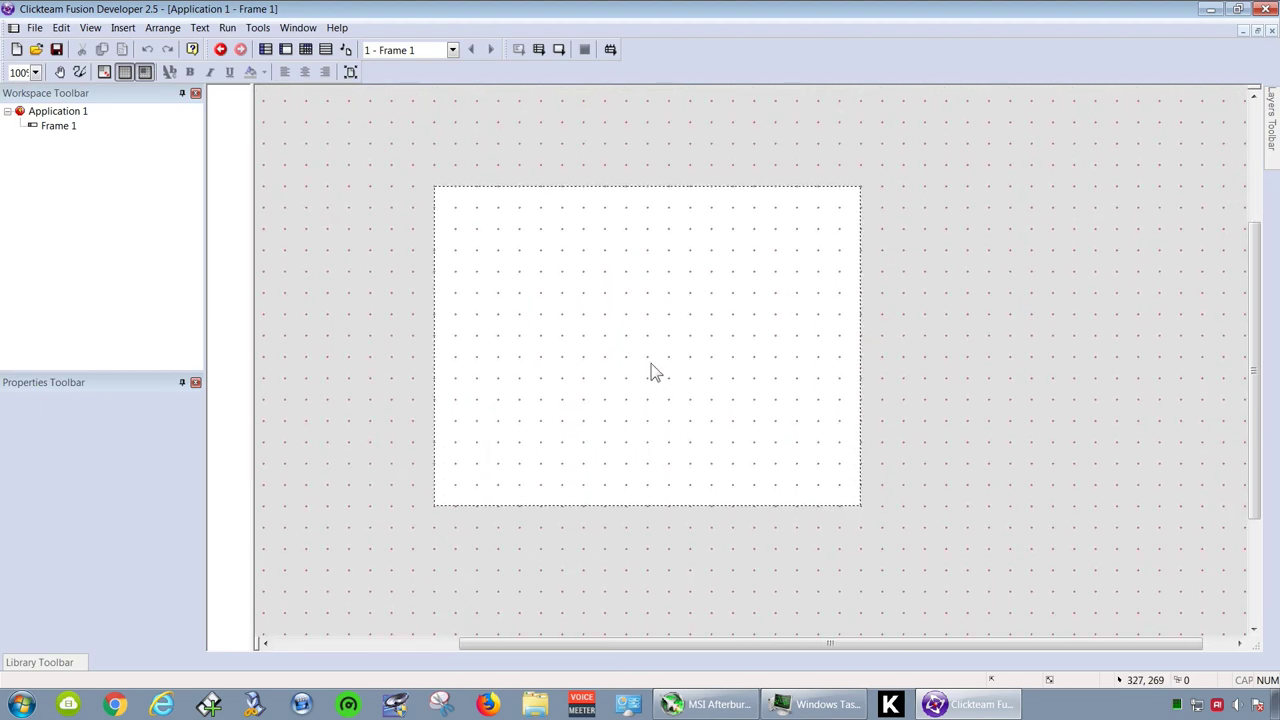
{"action": "right_click", "coordinate": [655, 368]}
{"action": "left_click", "coordinate": [698, 30]}
{"action": "double_click", "coordinate": [570, 204]}
{"action": "left_click", "coordinate": [600, 292]}
{"action": "double_click", "coordinate": [605, 288]}
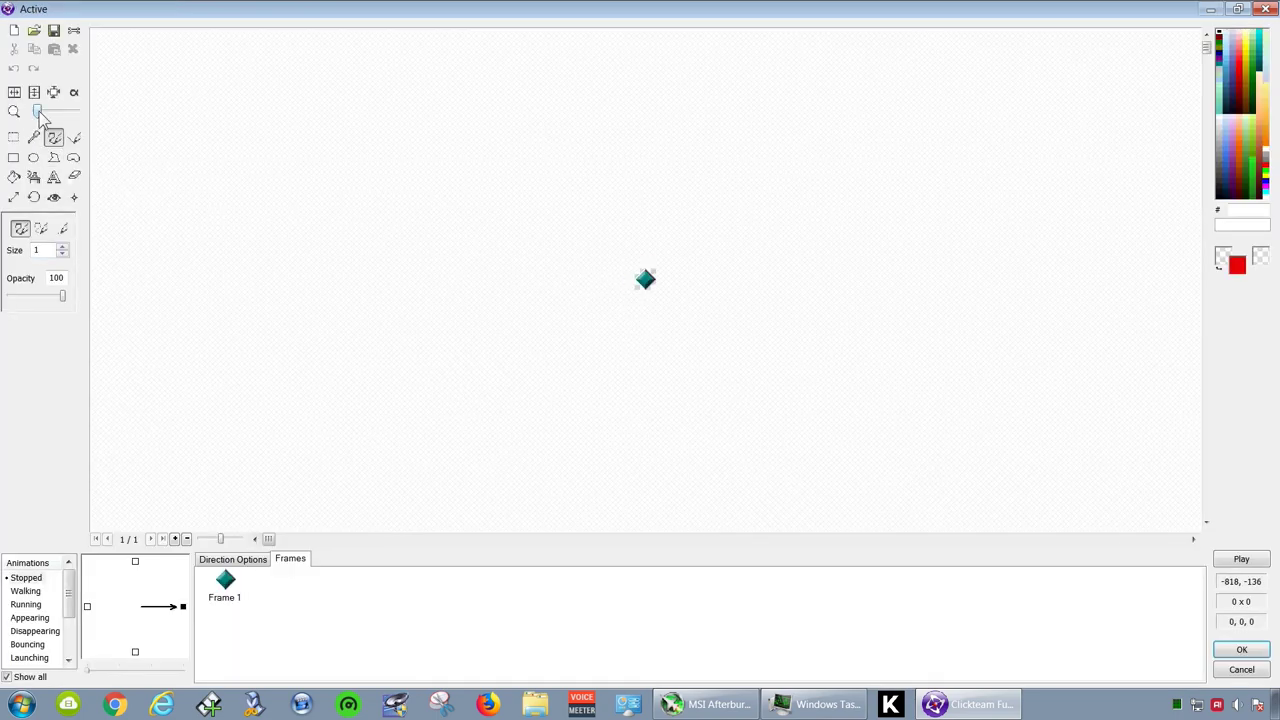
- Clear the default image and draw the black hood, shoulder and arm outline
{"action": "key", "text": "Delete"}
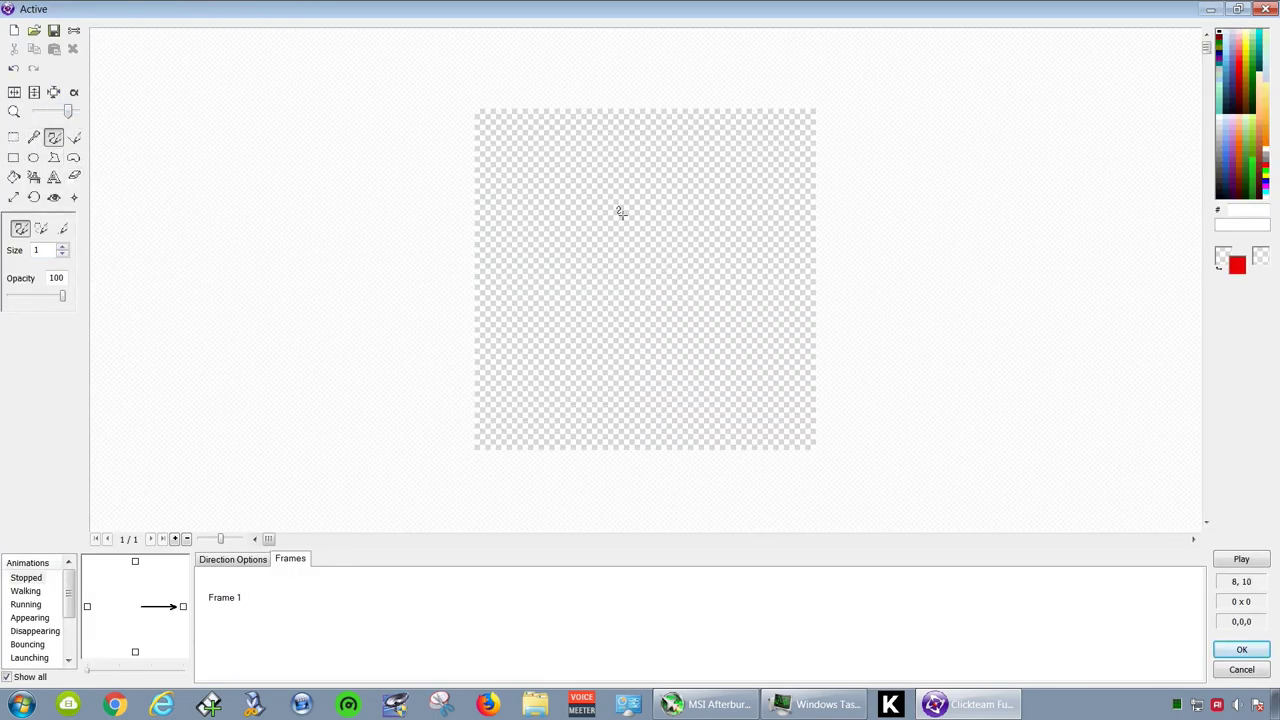
{"action": "left_click", "coordinate": [1222, 40]}
{"action": "left_click_drag", "start_coordinate": [589, 234], "coordinate": [692, 262]}
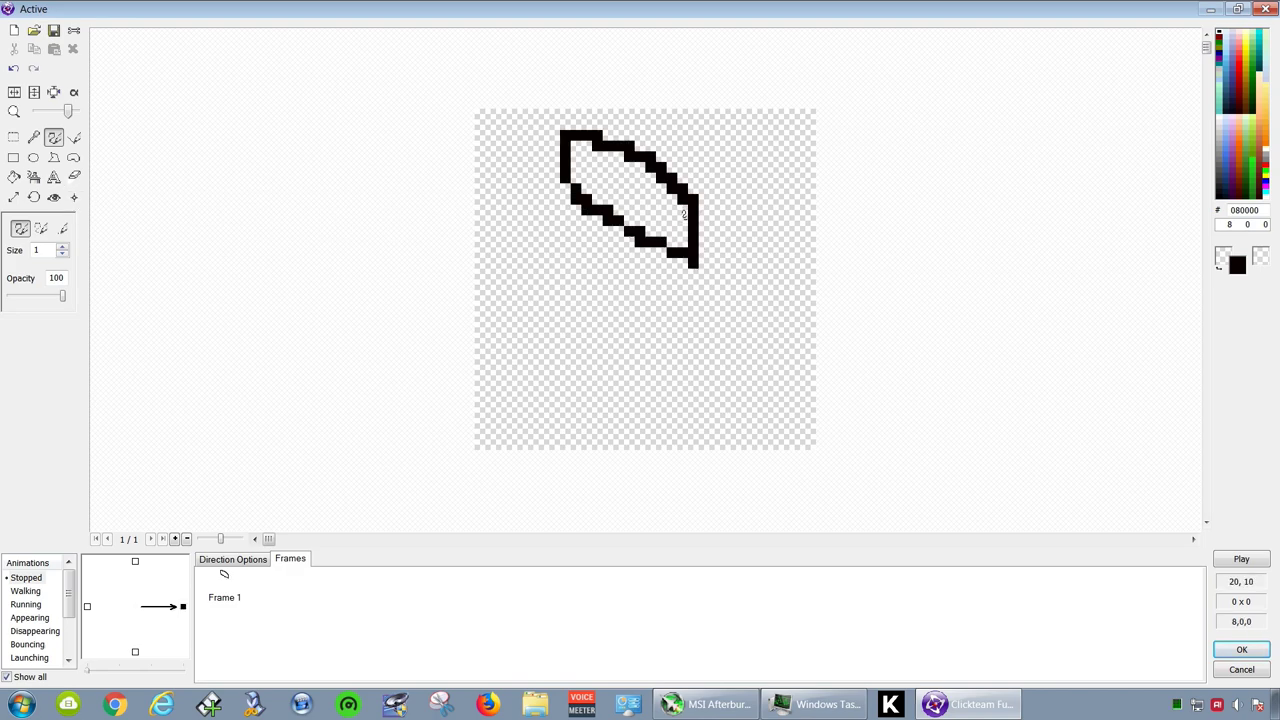
{"action": "mouse_move", "coordinate": [700, 205]}
{"action": "left_mouse_down"}
{"action": "mouse_move", "coordinate": [796, 150]}
{"action": "mouse_move", "coordinate": [677, 305]}
{"action": "mouse_move", "coordinate": [540, 272]}
{"action": "mouse_move", "coordinate": [532, 130]}
{"action": "mouse_move", "coordinate": [706, 128]}
{"action": "mouse_move", "coordinate": [740, 158]}
{"action": "left_mouse_up"}
{"action": "mouse_move", "coordinate": [730, 258]}
{"action": "left_mouse_down"}
{"action": "mouse_move", "coordinate": [540, 272]}
{"action": "mouse_move", "coordinate": [530, 365]}
{"action": "mouse_move", "coordinate": [572, 382]}
{"action": "mouse_move", "coordinate": [590, 345]}
{"action": "left_mouse_up"}
{"action": "mouse_move", "coordinate": [730, 312]}
{"action": "left_mouse_down"}
{"action": "mouse_move", "coordinate": [735, 340]}
{"action": "mouse_move", "coordinate": [622, 380]}
{"action": "mouse_move", "coordinate": [583, 370]}
{"action": "mouse_move", "coordinate": [595, 398]}
{"action": "mouse_move", "coordinate": [571, 430]}
{"action": "mouse_move", "coordinate": [578, 446]}
{"action": "left_mouse_up"}
- Draw the black leg outlines, a solid hand, a body block and a thicker upper-right edge
{"action": "left_click_drag", "start_coordinate": [645, 448], "coordinate": [646, 386]}
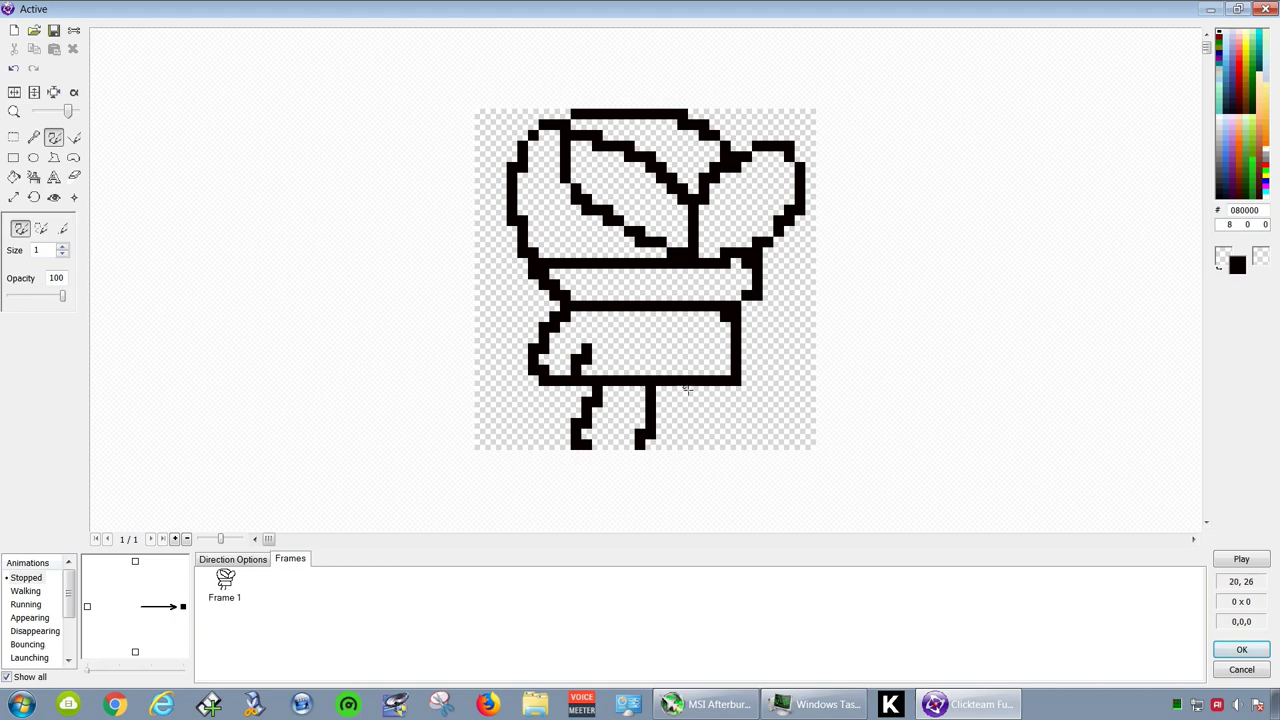
{"action": "mouse_move", "coordinate": [735, 386]}
{"action": "left_mouse_down"}
{"action": "mouse_move", "coordinate": [735, 420]}
{"action": "mouse_move", "coordinate": [668, 410]}
{"action": "mouse_move", "coordinate": [668, 388]}
{"action": "left_mouse_up"}
{"action": "left_click_drag", "start_coordinate": [640, 440], "coordinate": [592, 440]}
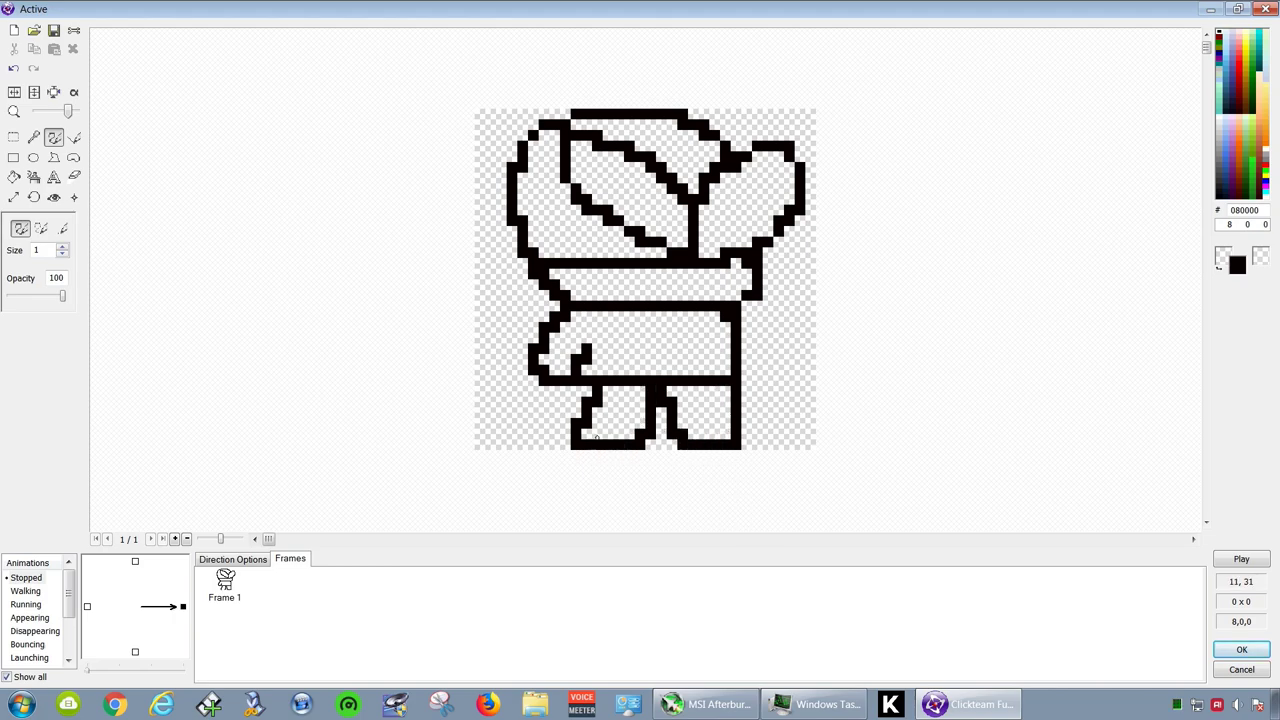
{"action": "mouse_move", "coordinate": [540, 396]}
{"action": "left_mouse_down"}
{"action": "mouse_move", "coordinate": [560, 370]}
{"action": "mouse_move", "coordinate": [556, 392]}
{"action": "mouse_move", "coordinate": [592, 392]}
{"action": "left_mouse_up"}
{"action": "left_click_drag", "start_coordinate": [748, 360], "coordinate": [745, 390]}
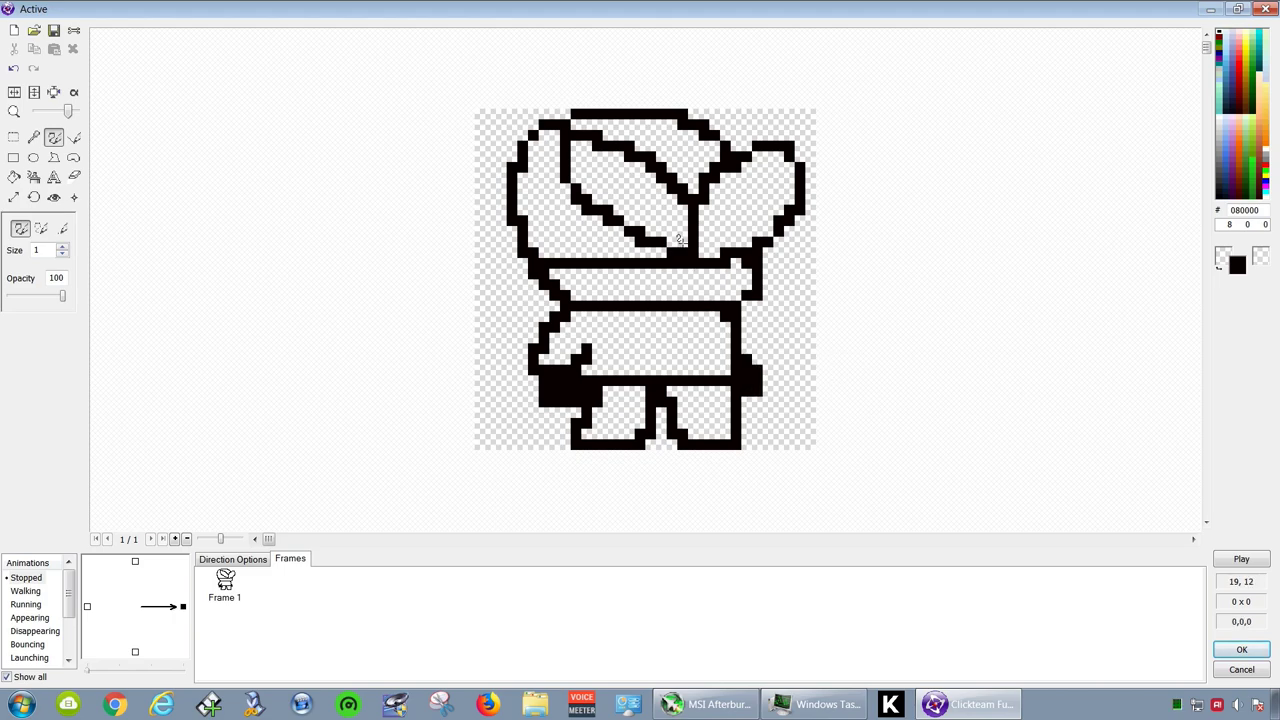
{"action": "mouse_move", "coordinate": [766, 228]}
{"action": "left_mouse_down"}
{"action": "mouse_move", "coordinate": [772, 216]}
{"action": "mouse_move", "coordinate": [756, 234]}
{"action": "left_mouse_up"}
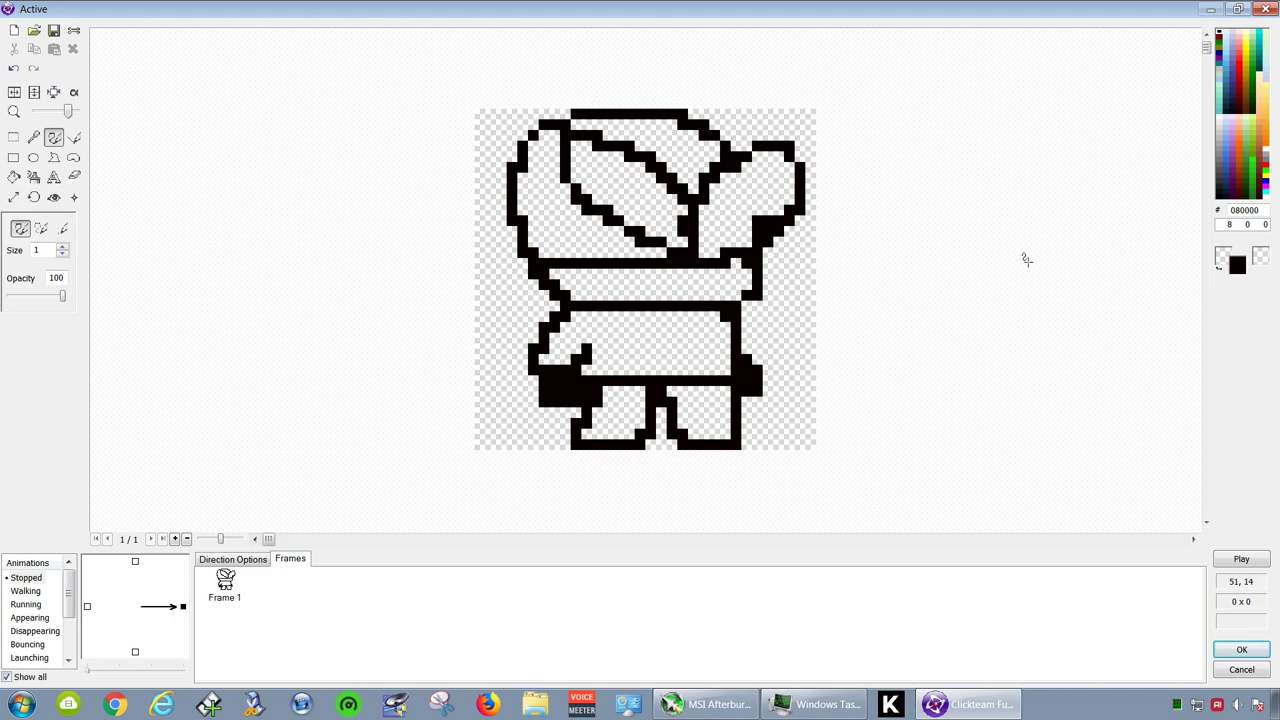
- Fill the hood blue, the ear flaps cream and the band under the hood pale yellow
{"action": "left_click", "coordinate": [1226, 160]}
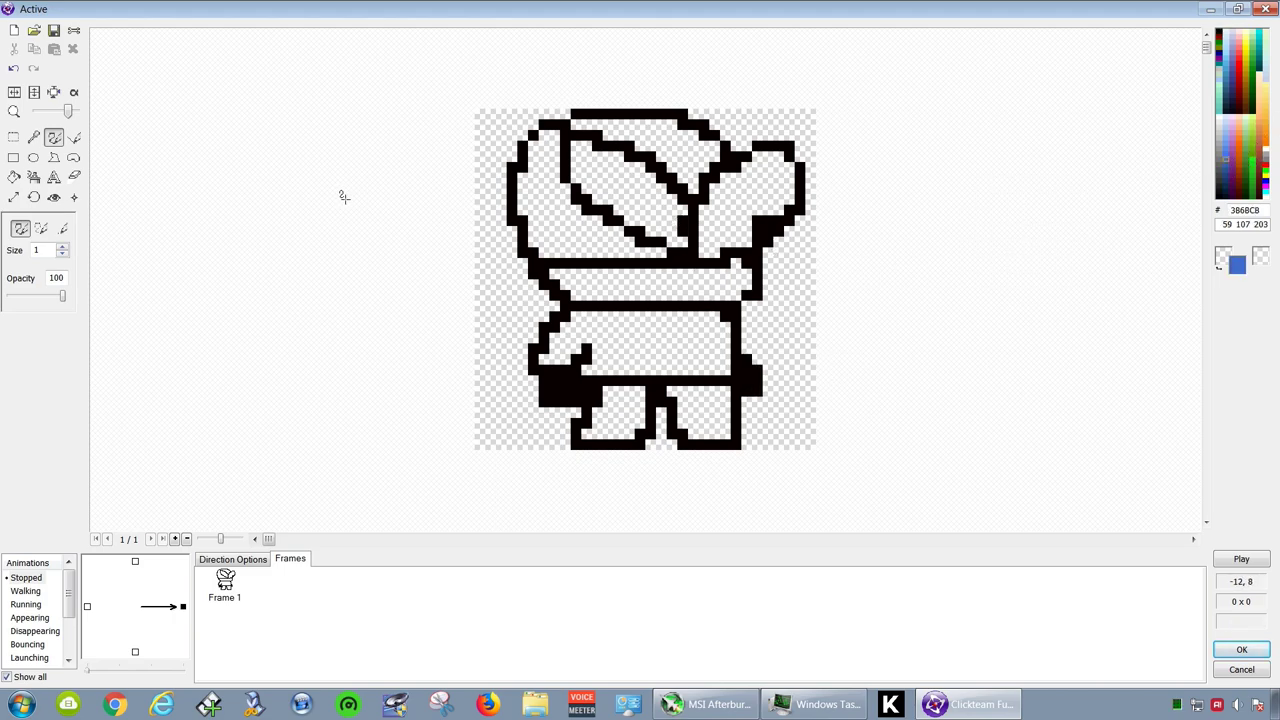
{"action": "left_click", "coordinate": [14, 177]}
{"action": "left_click", "coordinate": [569, 220]}
{"action": "left_click", "coordinate": [663, 130]}
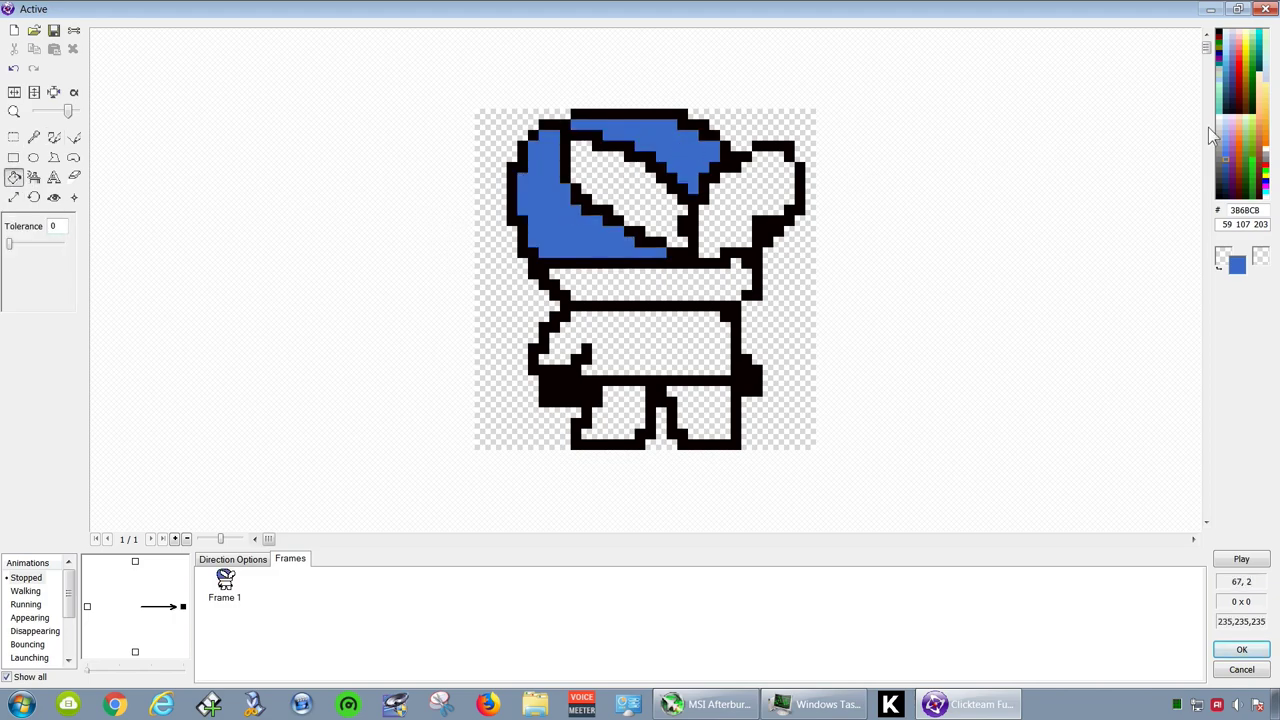
{"action": "left_click", "coordinate": [1265, 148]}
{"action": "left_click", "coordinate": [709, 201]}
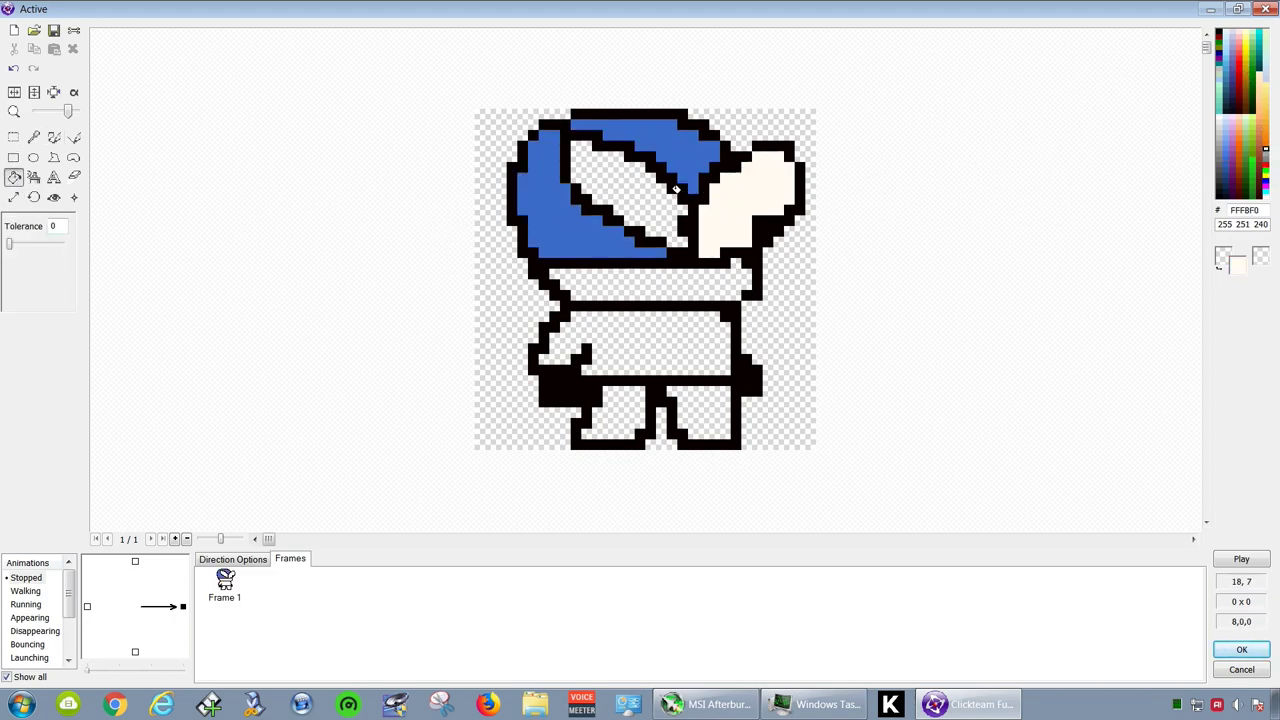
{"action": "left_click", "coordinate": [652, 188]}
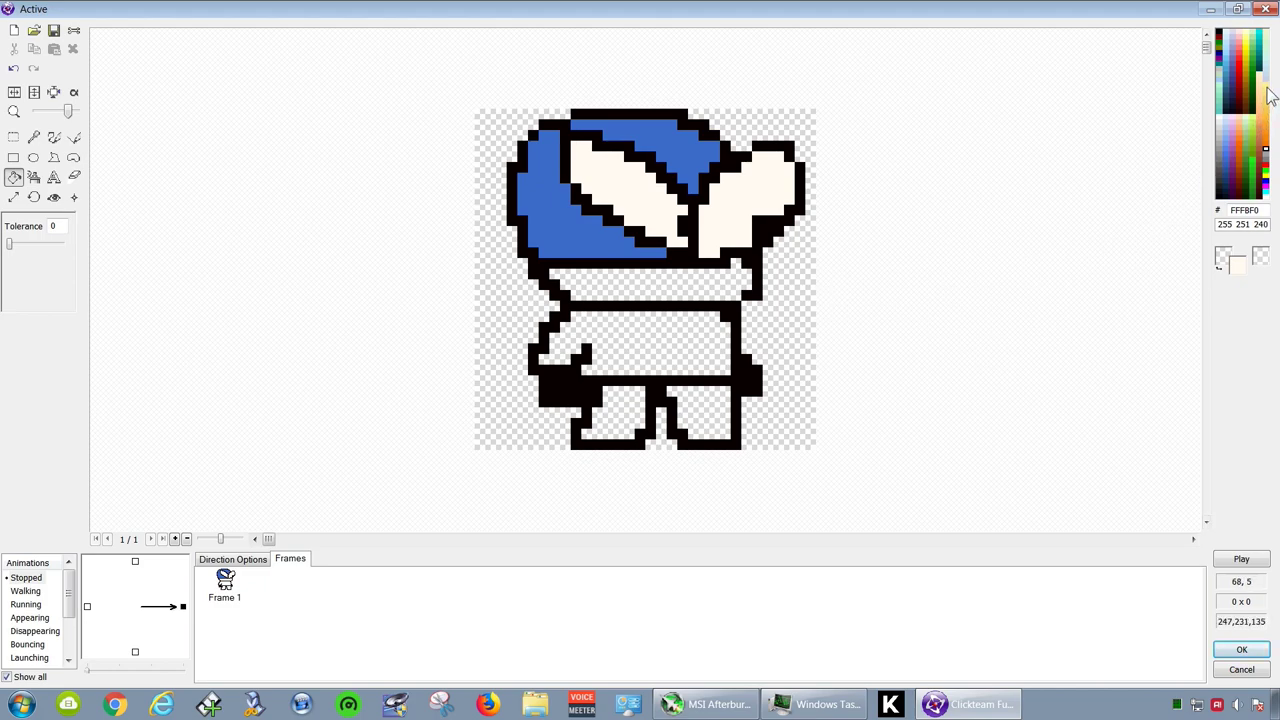
{"action": "left_click", "coordinate": [1266, 85]}
{"action": "left_click", "coordinate": [738, 286]}
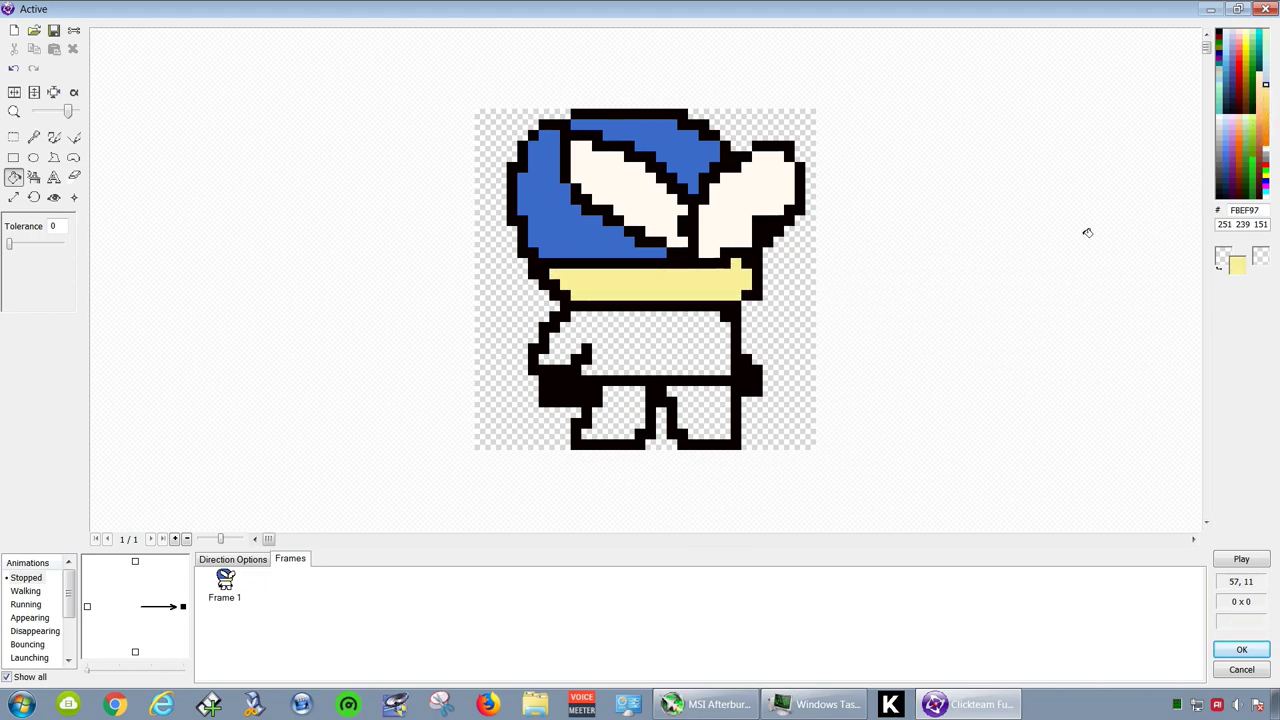
- Fill the shirt and both legs darker blue, then pencil black pixels between the legs
{"action": "left_click", "coordinate": [1226, 164]}
{"action": "left_click", "coordinate": [669, 331]}
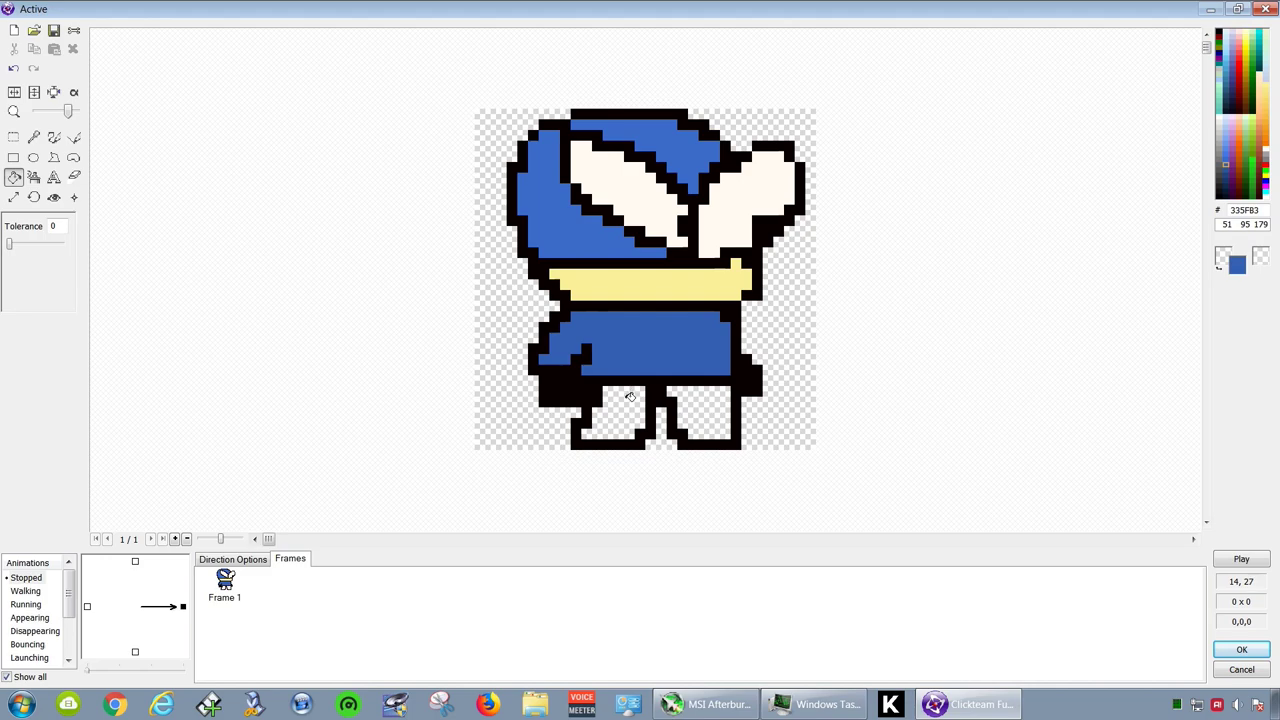
{"action": "left_click", "coordinate": [630, 397]}
{"action": "left_click", "coordinate": [702, 404]}
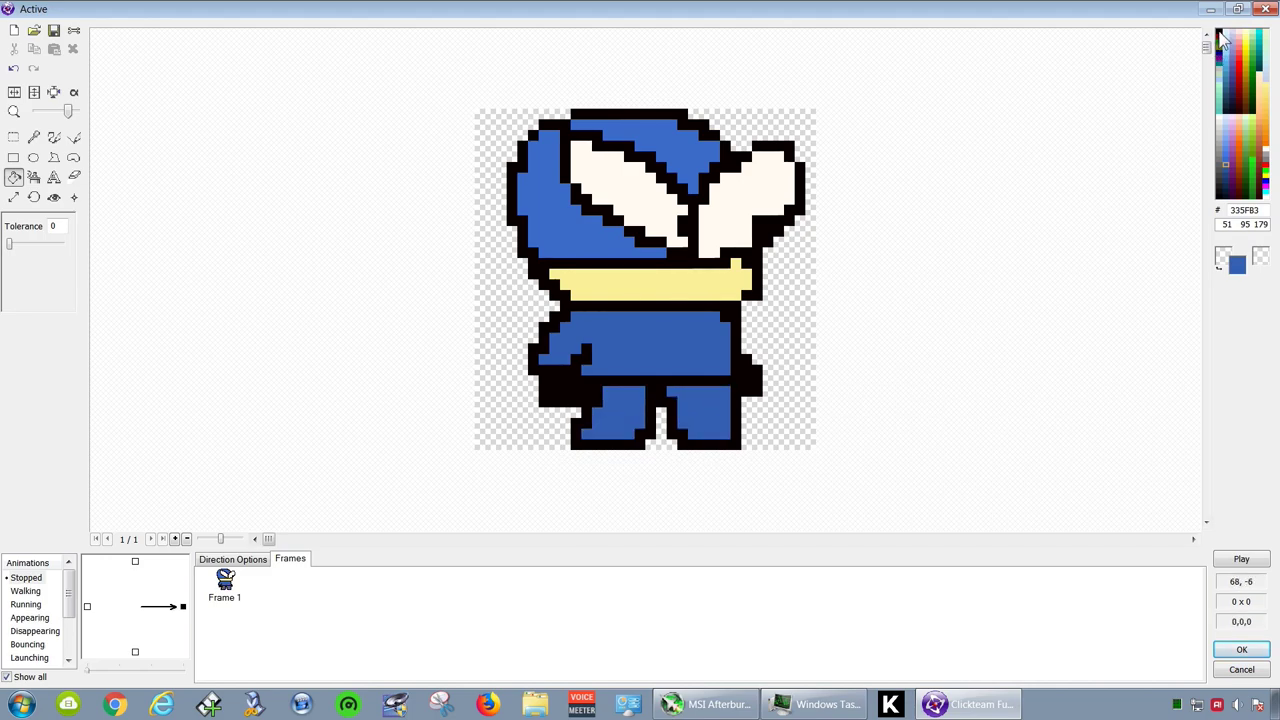
{"action": "left_click", "coordinate": [1220, 38]}
{"action": "left_click", "coordinate": [54, 137]}
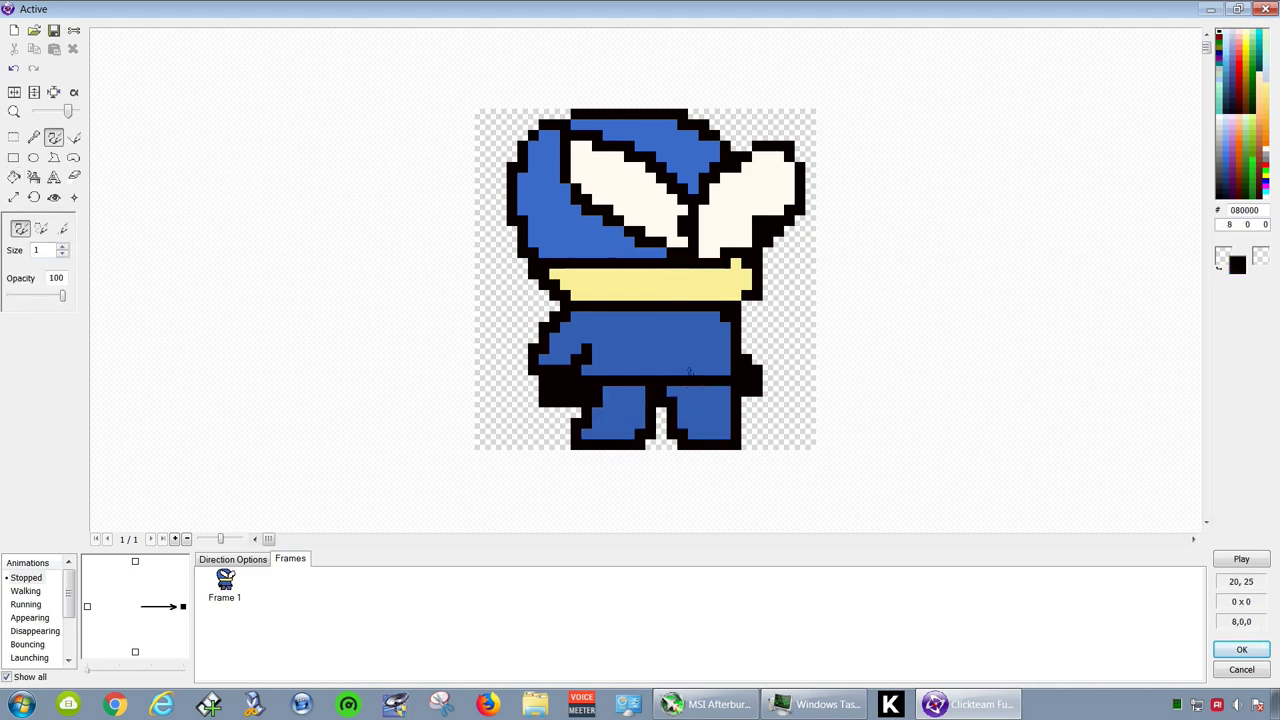
{"action": "mouse_move", "coordinate": [689, 370]}
{"action": "left_mouse_down"}
{"action": "mouse_move", "coordinate": [704, 370]}
{"action": "mouse_move", "coordinate": [706, 392]}
{"action": "left_mouse_up"}
- Close the sprite editor, move the ninja up-left, and add a wide Quick Backdrop ground bar
{"action": "left_click", "coordinate": [1241, 649]}
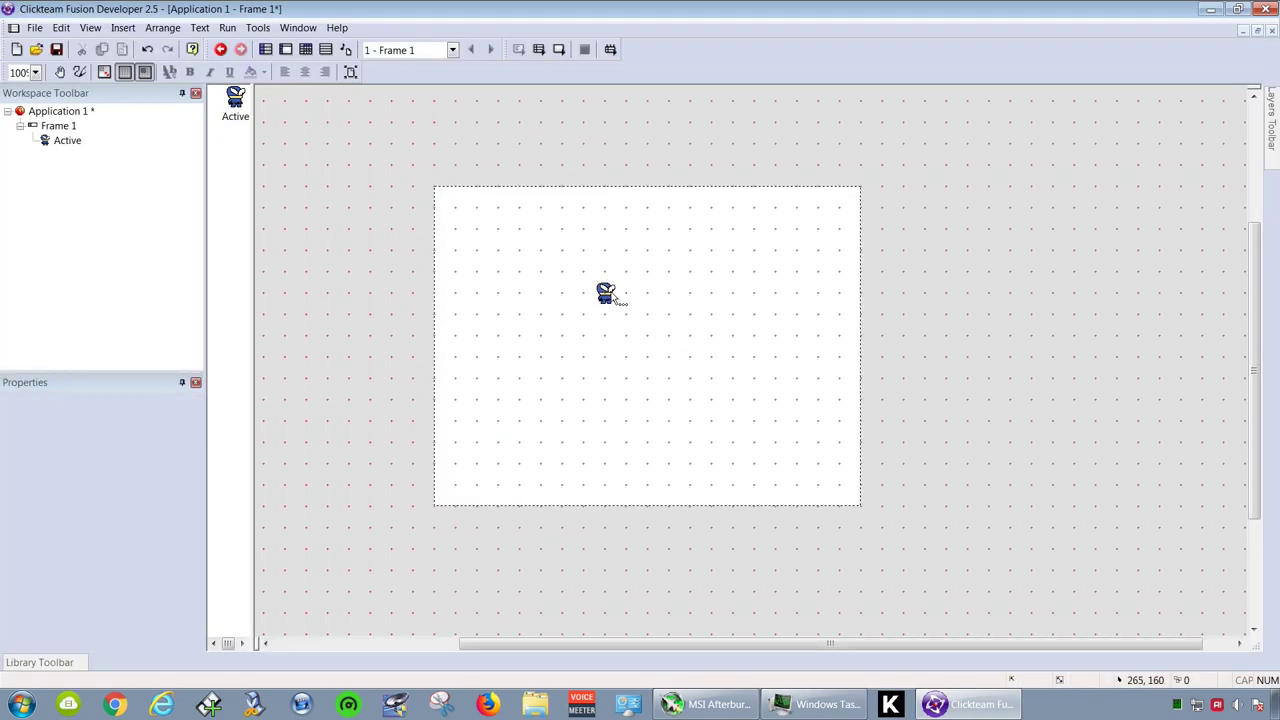
{"action": "mouse_move", "coordinate": [607, 294]}
{"action": "left_mouse_down"}
{"action": "mouse_move", "coordinate": [516, 334]}
{"action": "mouse_move", "coordinate": [496, 267]}
{"action": "left_mouse_up"}
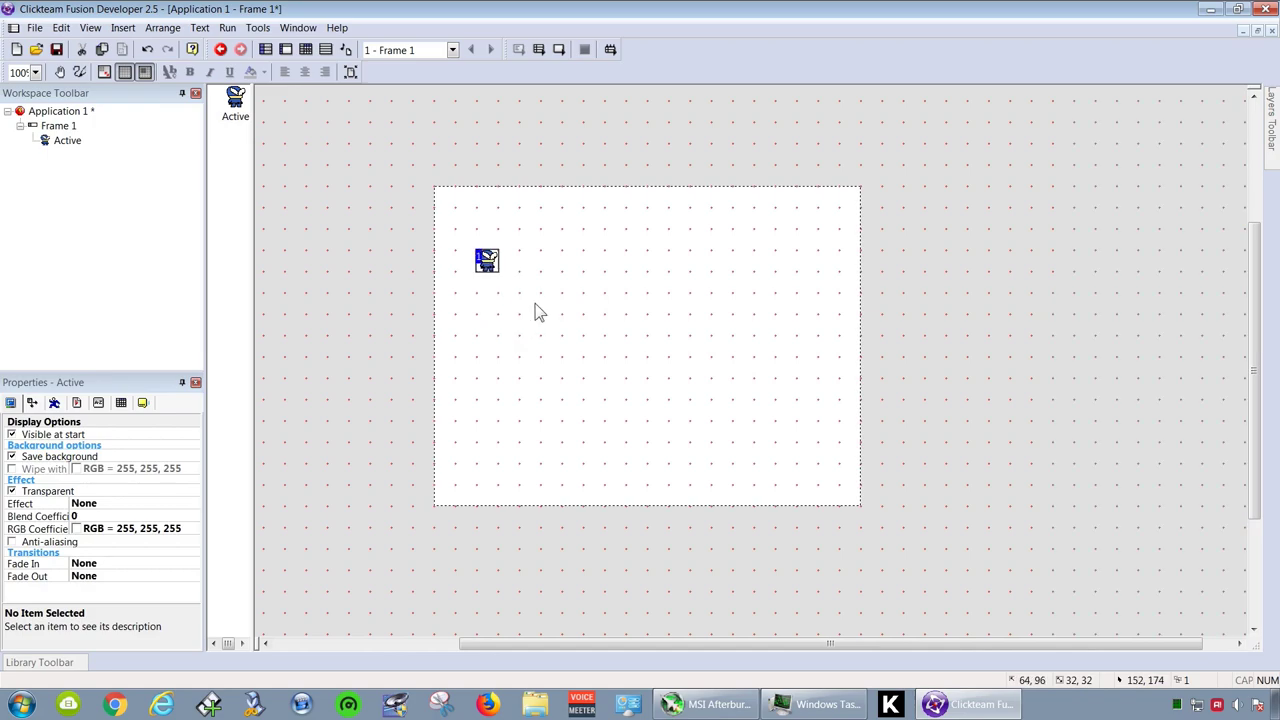
{"action": "right_click", "coordinate": [533, 271]}
{"action": "left_click", "coordinate": [575, 297]}
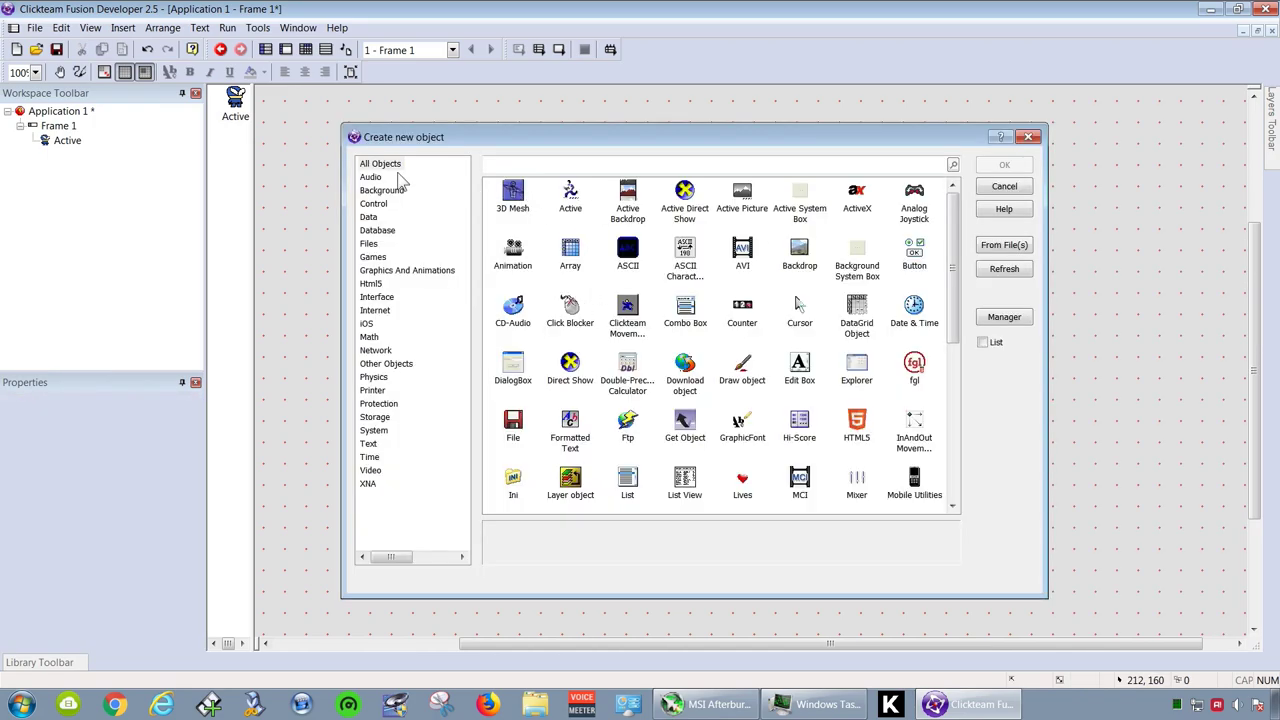
{"action": "left_click", "coordinate": [398, 191]}
{"action": "double_click", "coordinate": [626, 197]}
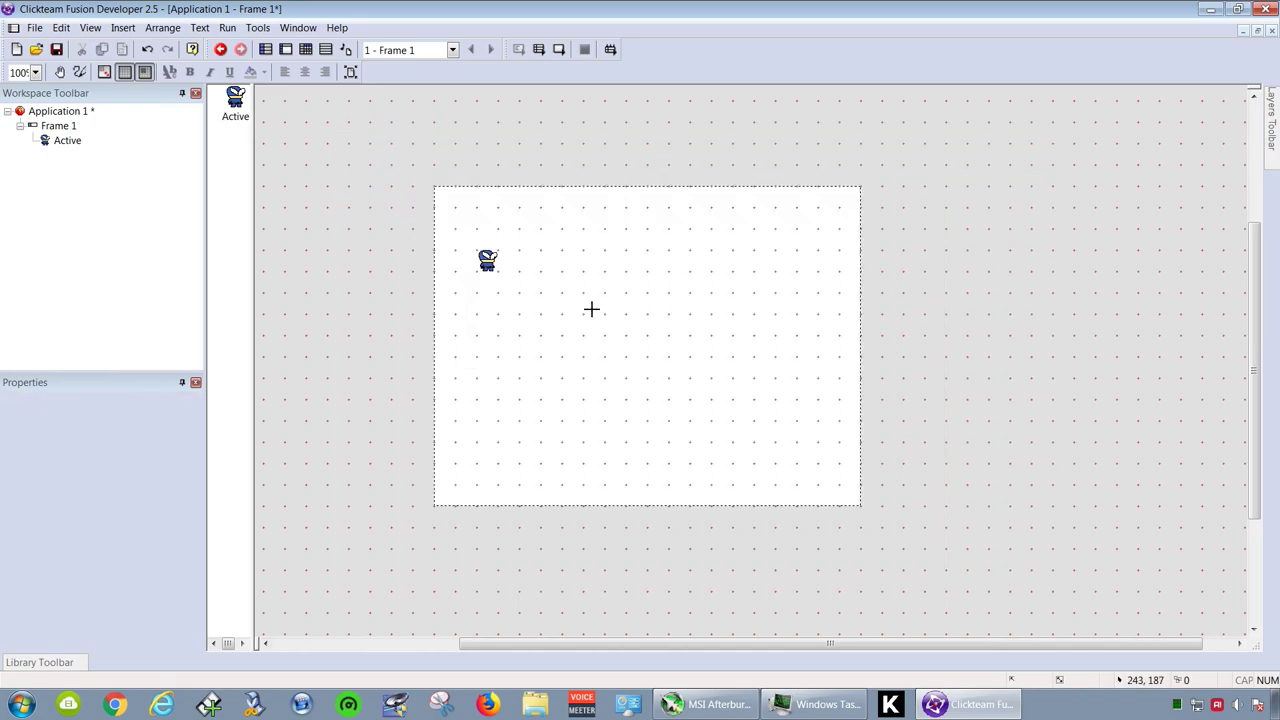
{"action": "left_click", "coordinate": [616, 325]}
{"action": "left_click_drag", "start_coordinate": [472, 333], "coordinate": [820, 327]}
- Set the game window to 444 wide by 350 high and move the ground bar under the ninja
{"action": "type", "text": "444"}
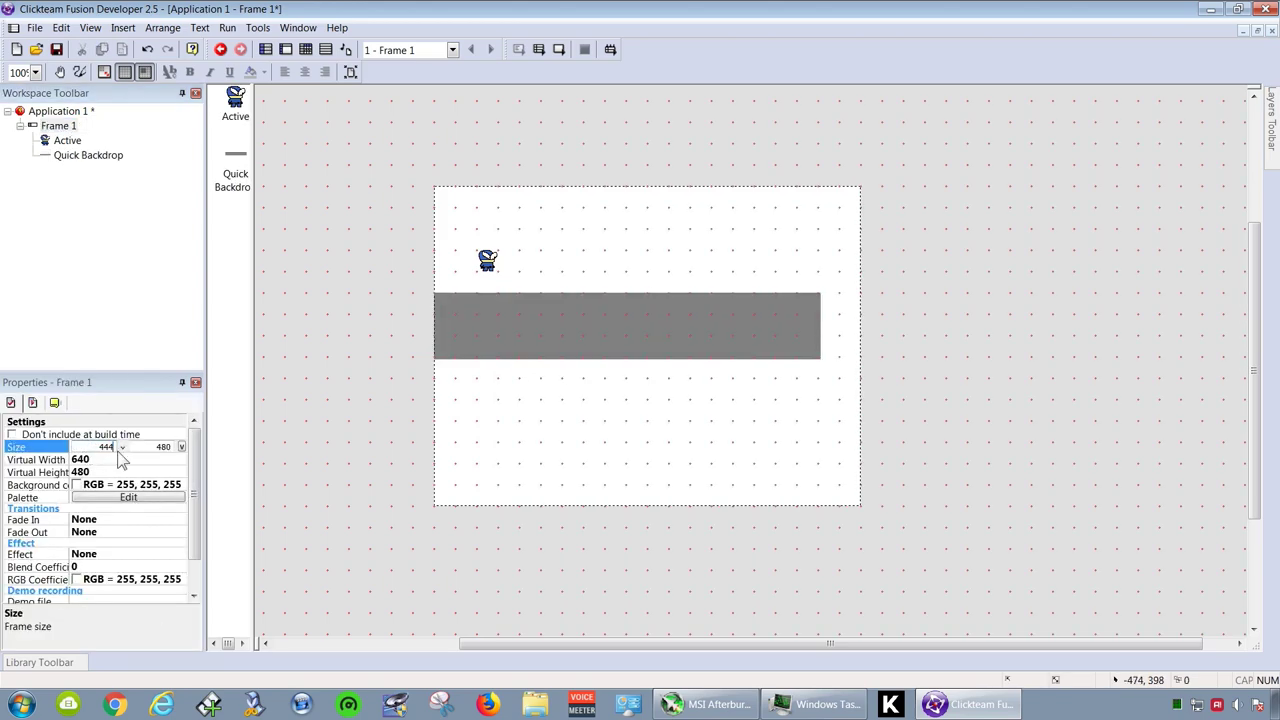
{"action": "double_click", "coordinate": [160, 447]}
{"action": "type", "text": "350"}
{"action": "key", "text": "Return"}
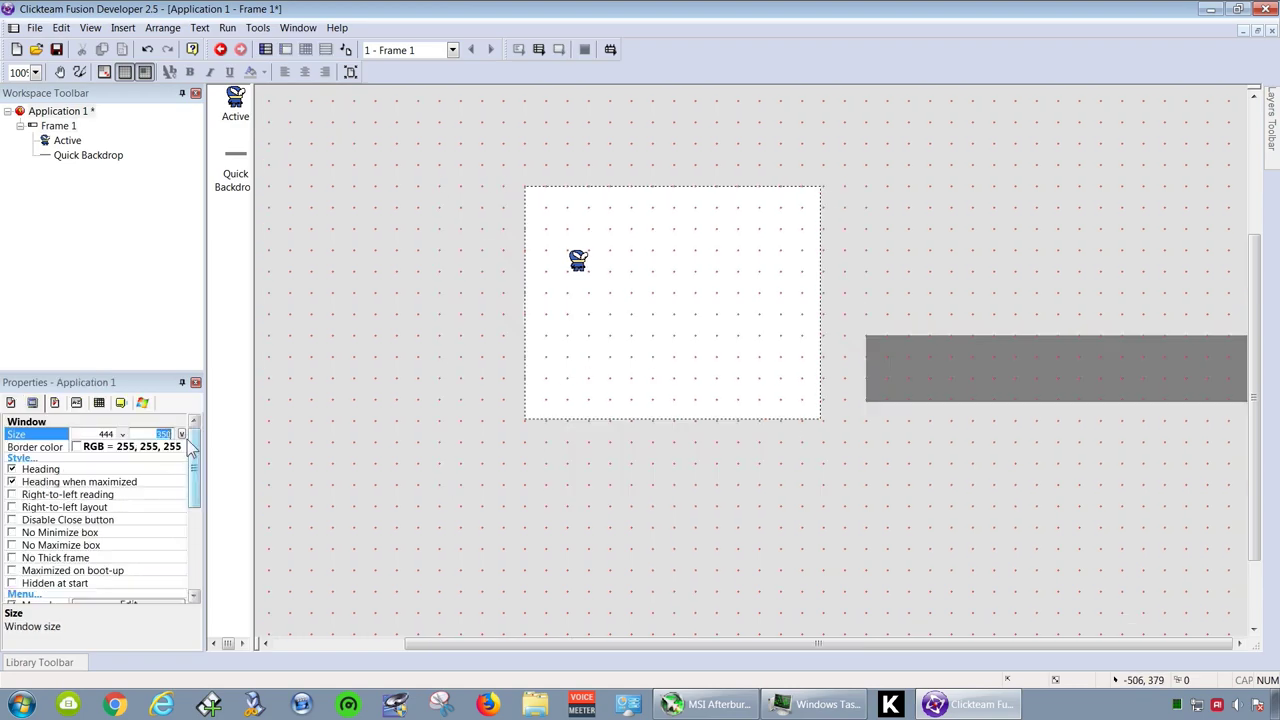
{"action": "key", "text": "Return"}
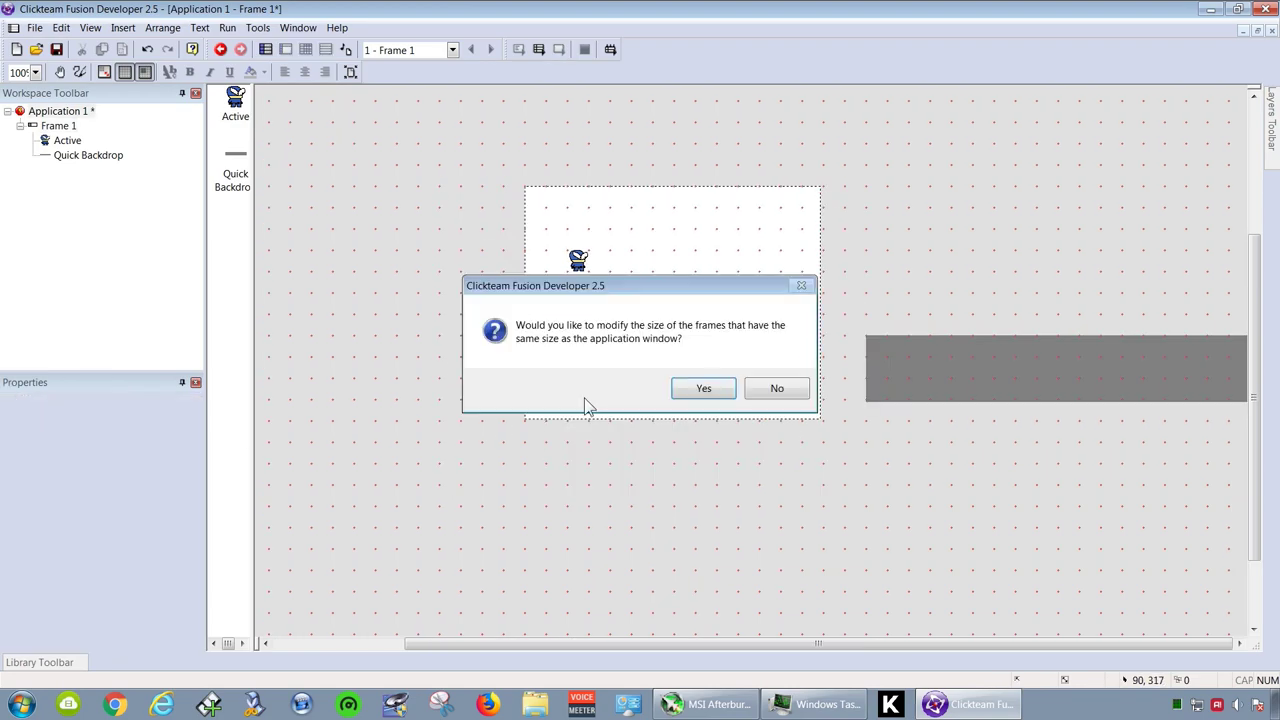
{"action": "left_click", "coordinate": [705, 390]}
{"action": "mouse_move", "coordinate": [977, 388]}
{"action": "left_mouse_down"}
{"action": "mouse_move", "coordinate": [635, 350]}
{"action": "mouse_move", "coordinate": [613, 328]}
{"action": "left_mouse_up"}
- Give the ninja Platform movement with speed 20 and gravity 30
{"action": "left_click", "coordinate": [578, 260]}
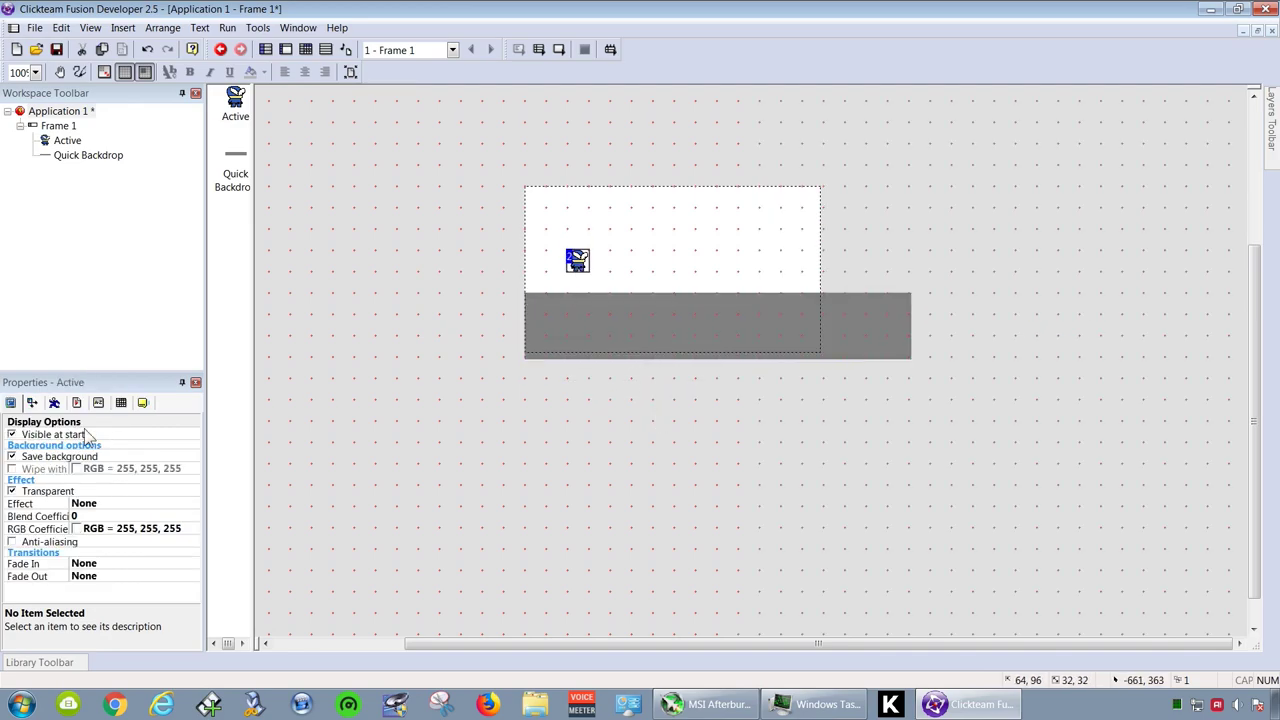
{"action": "left_click", "coordinate": [54, 403]}
{"action": "left_click", "coordinate": [134, 448]}
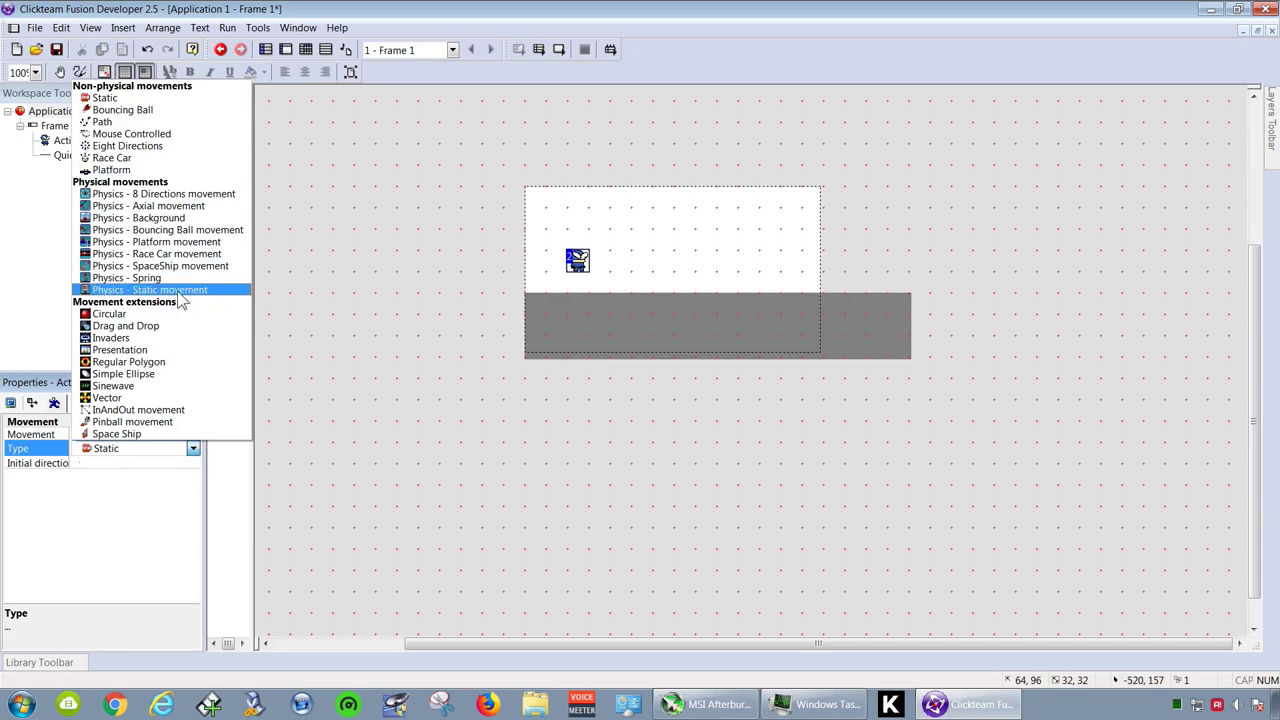
{"action": "left_click", "coordinate": [111, 170]}
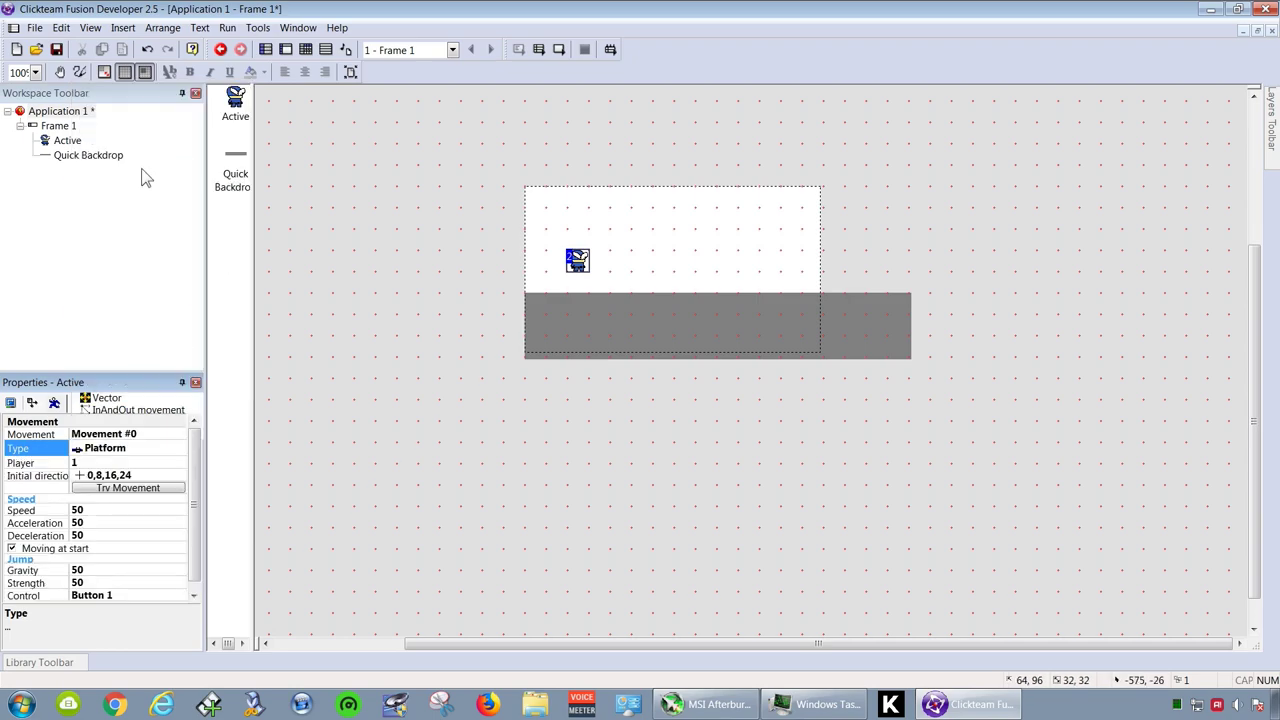
{"action": "left_click", "coordinate": [95, 511]}
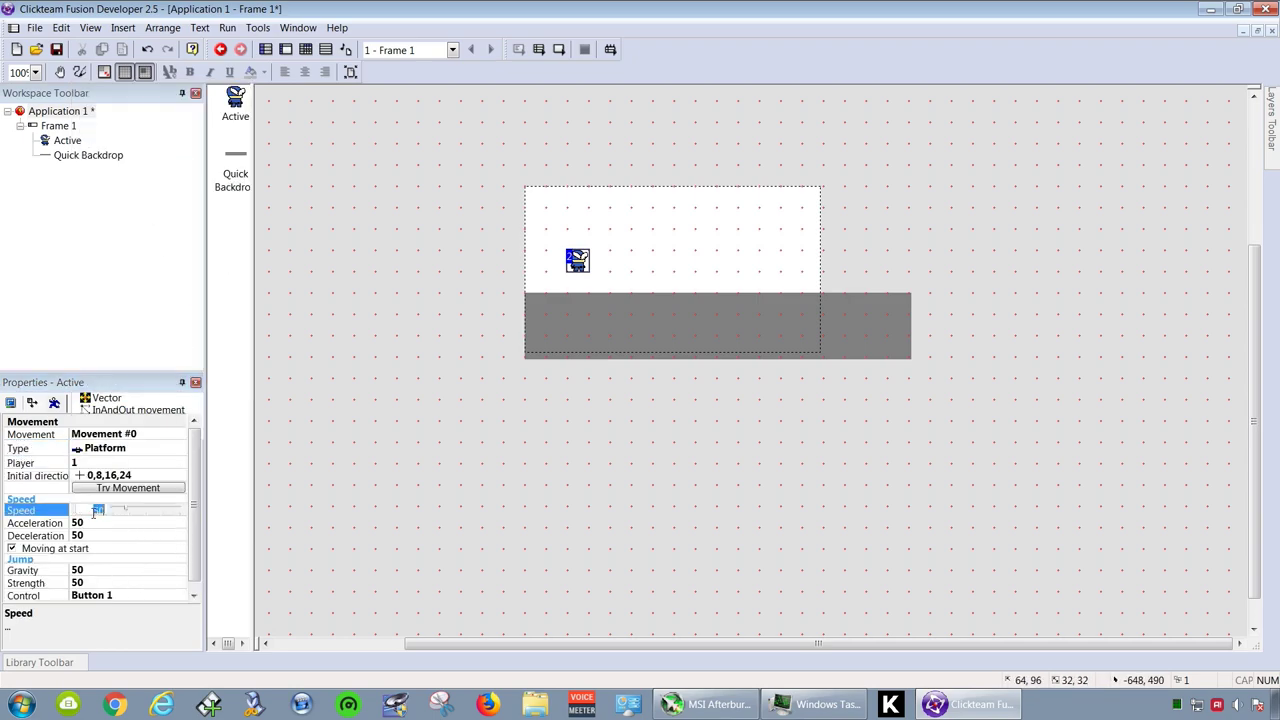
{"action": "type", "text": "20"}
{"action": "left_click", "coordinate": [103, 525]}
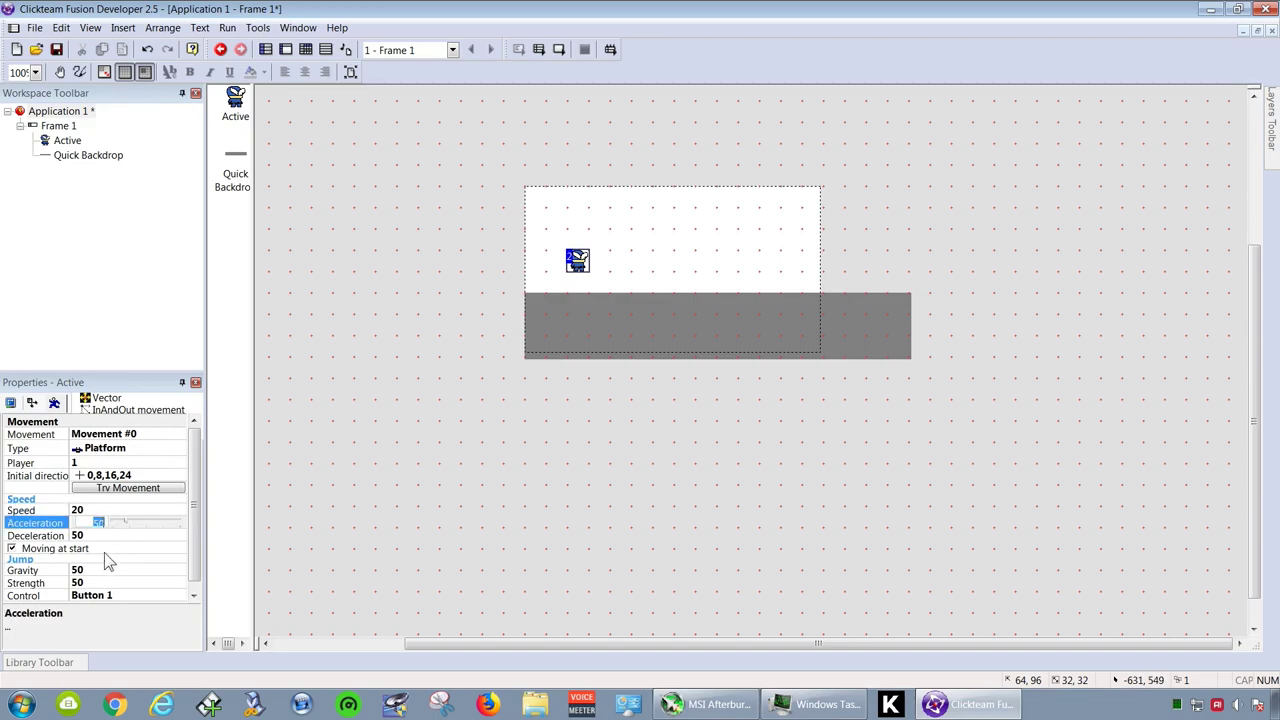
{"action": "left_click", "coordinate": [102, 571]}
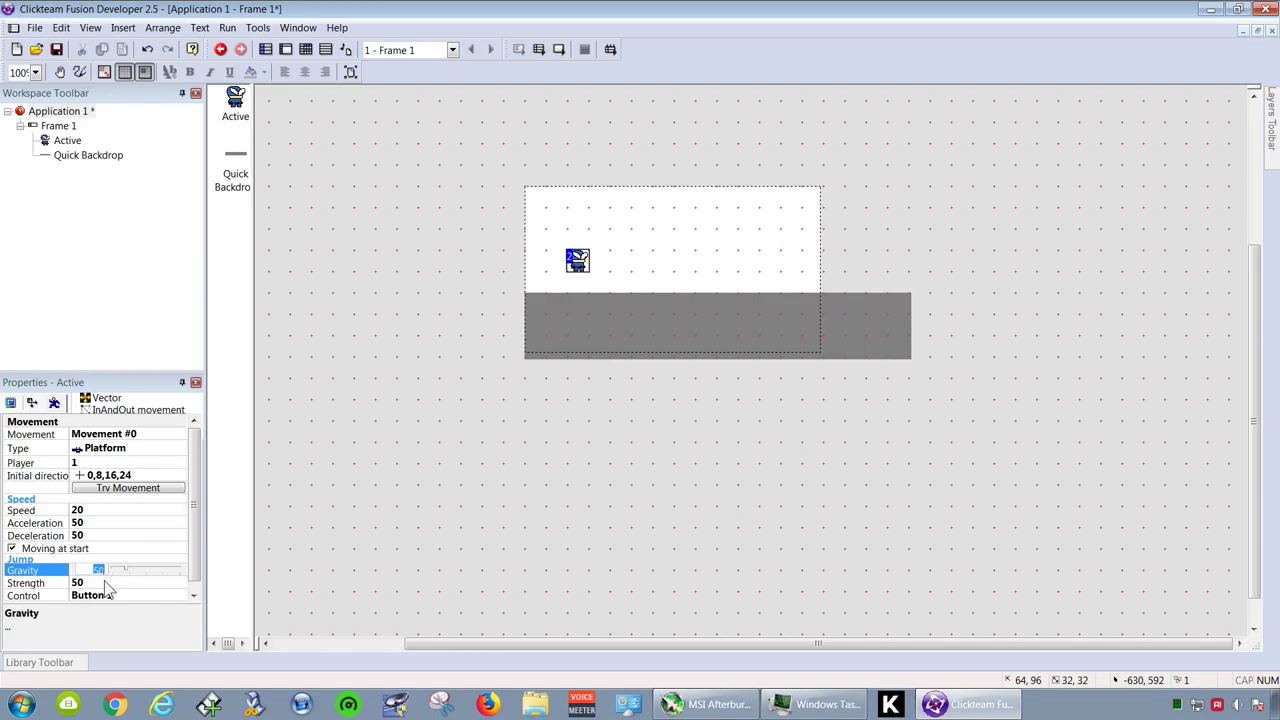
{"action": "type", "text": "30"}
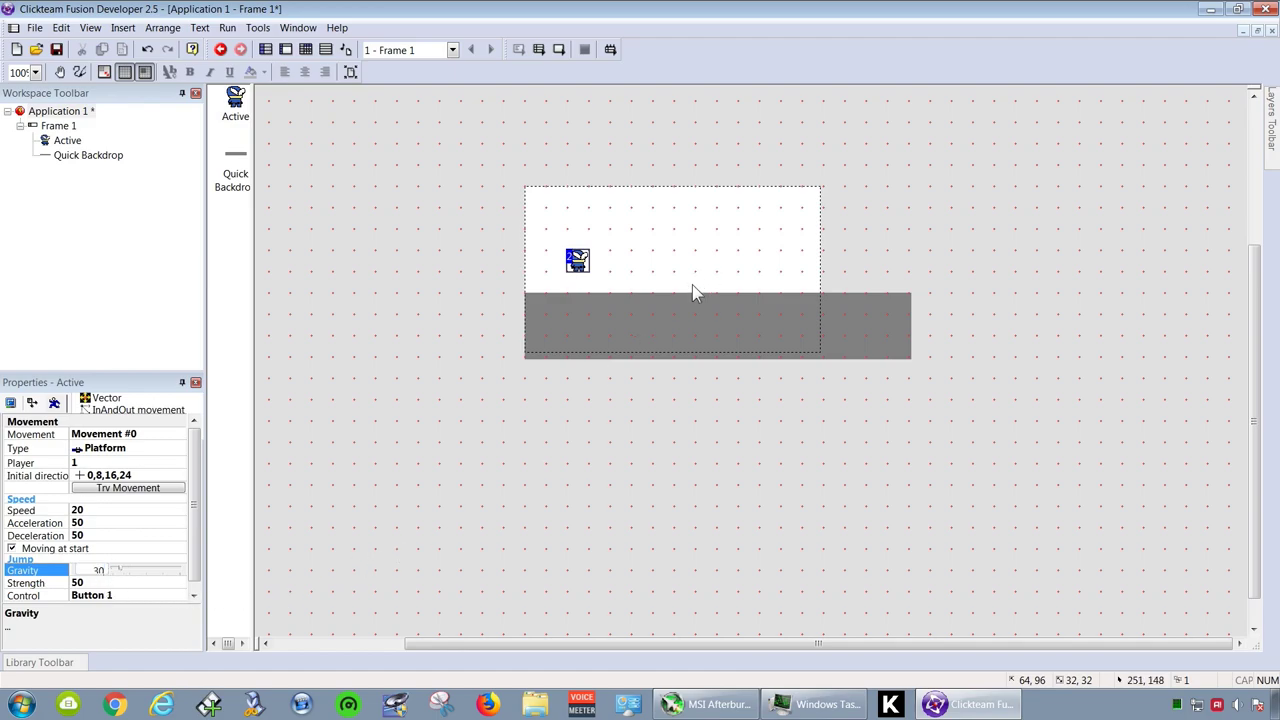
- Set the grey ground bar's obstacle type so the ninja can stand on it
{"action": "left_click", "coordinate": [694, 297]}
{"action": "left_click", "coordinate": [76, 402]}
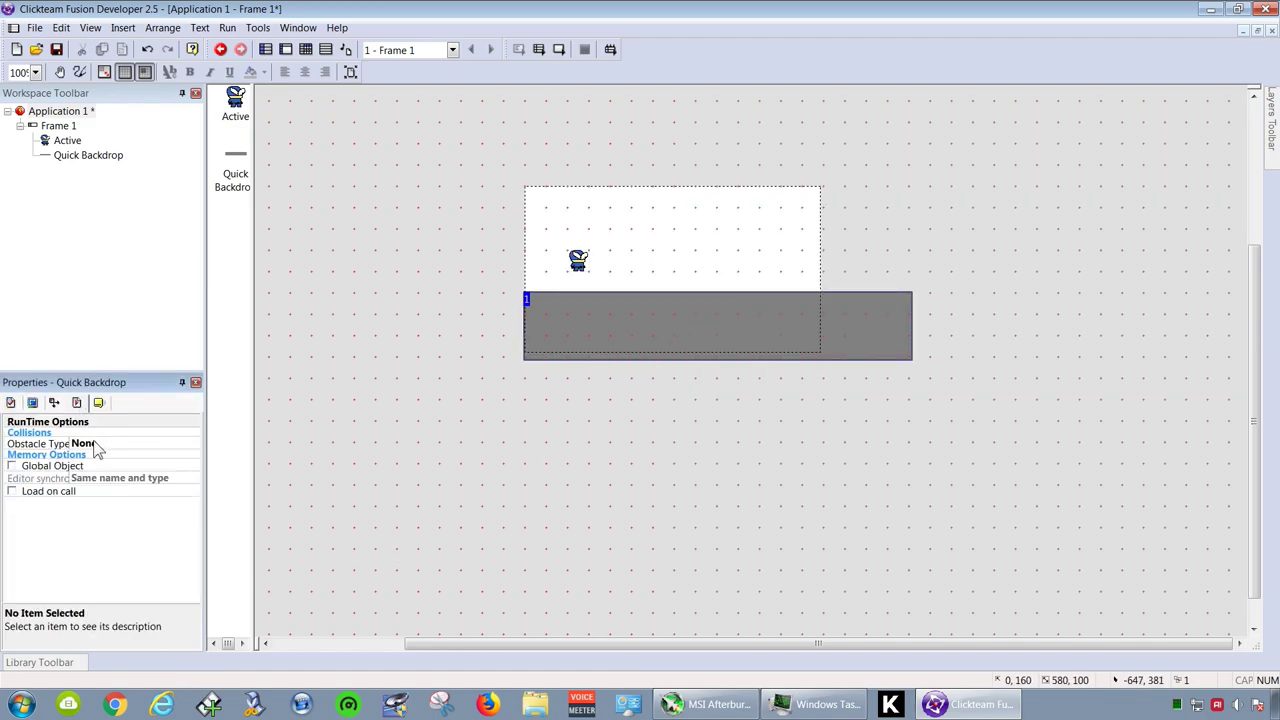
{"action": "left_click", "coordinate": [100, 443]}
{"action": "left_click", "coordinate": [137, 190]}
- Make the Frame 1 background colour cyan
{"action": "left_click", "coordinate": [58, 125]}
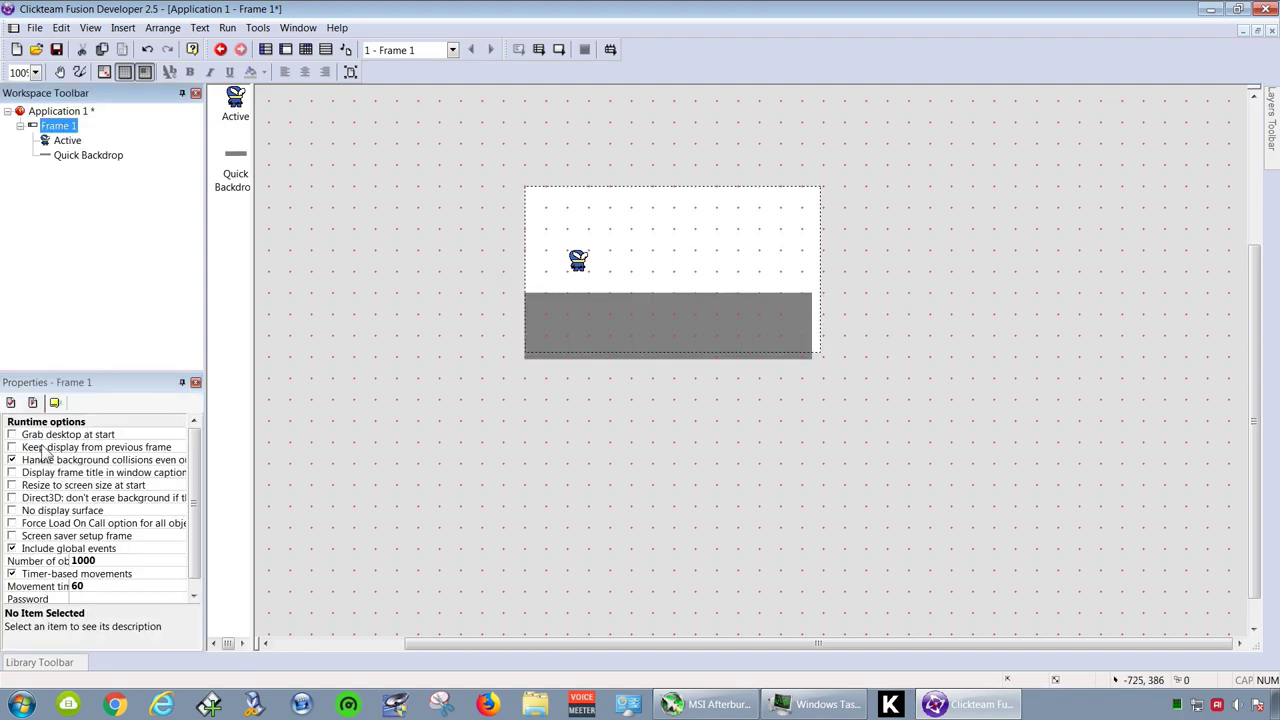
{"action": "left_click", "coordinate": [11, 403]}
{"action": "left_click", "coordinate": [82, 486]}
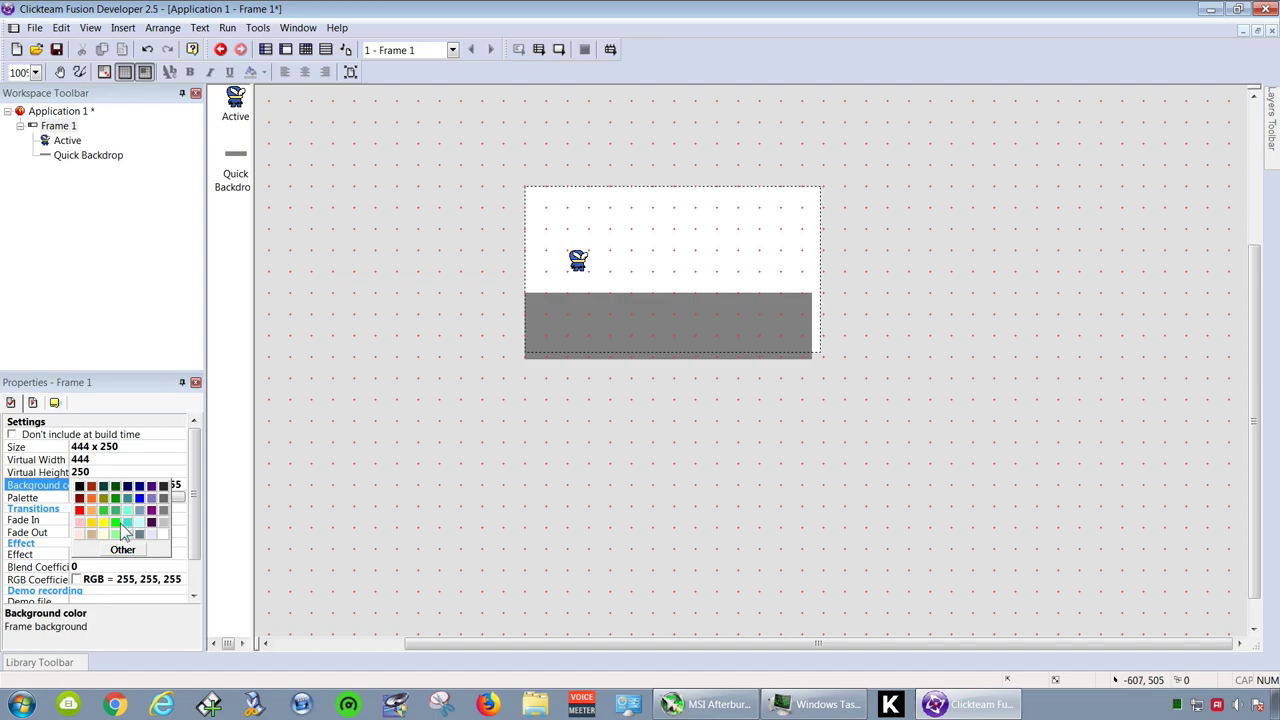
{"action": "left_click", "coordinate": [127, 522]}
- Test-run the game, close it, and open the event editor with the ground bar selected
{"action": "left_click", "coordinate": [590, 463]}
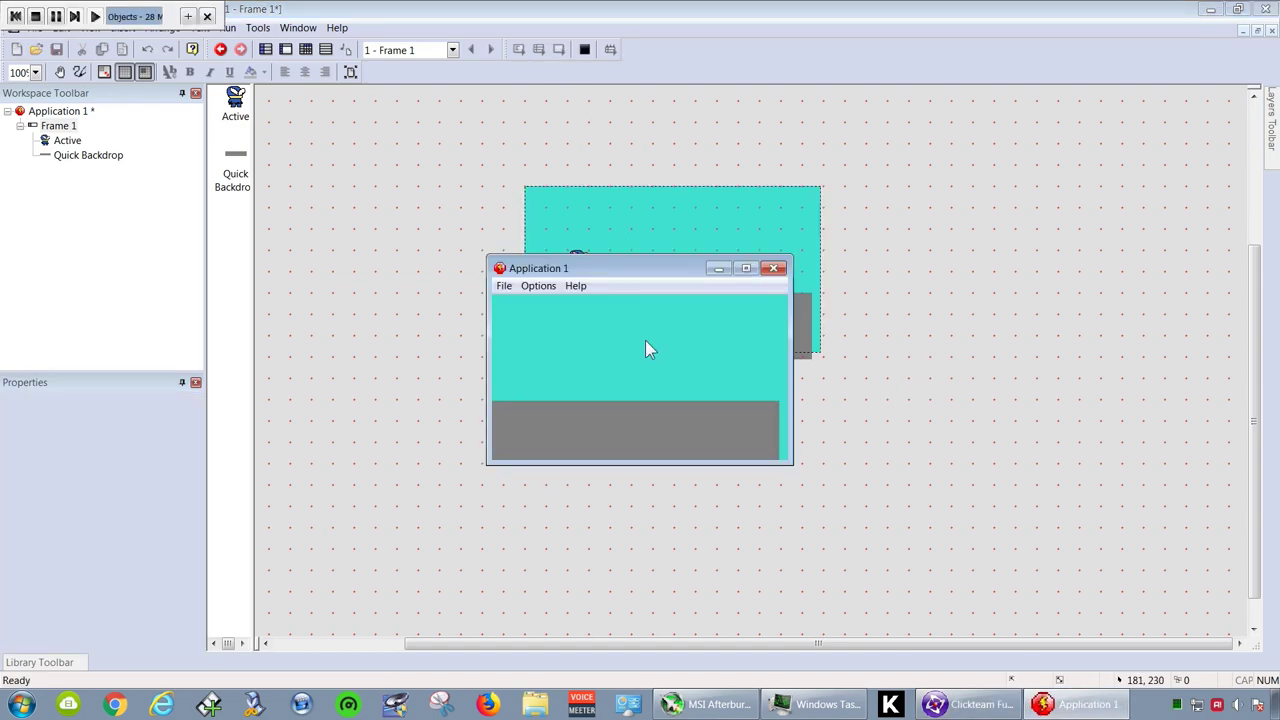
{"action": "left_click", "coordinate": [775, 268]}
{"action": "left_click", "coordinate": [679, 318]}
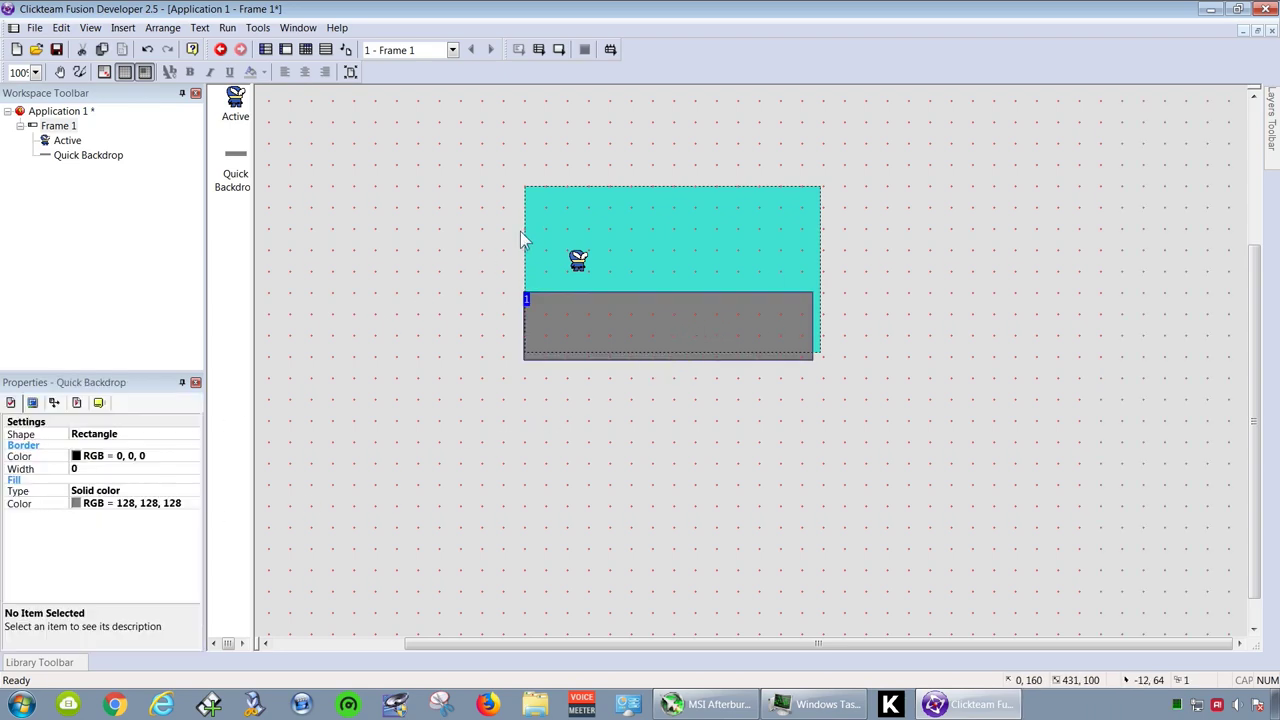
{"action": "left_click", "coordinate": [306, 49]}
- Create event 1: when the ninja overlaps another object, stop its movement
{"action": "left_click", "coordinate": [347, 140]}
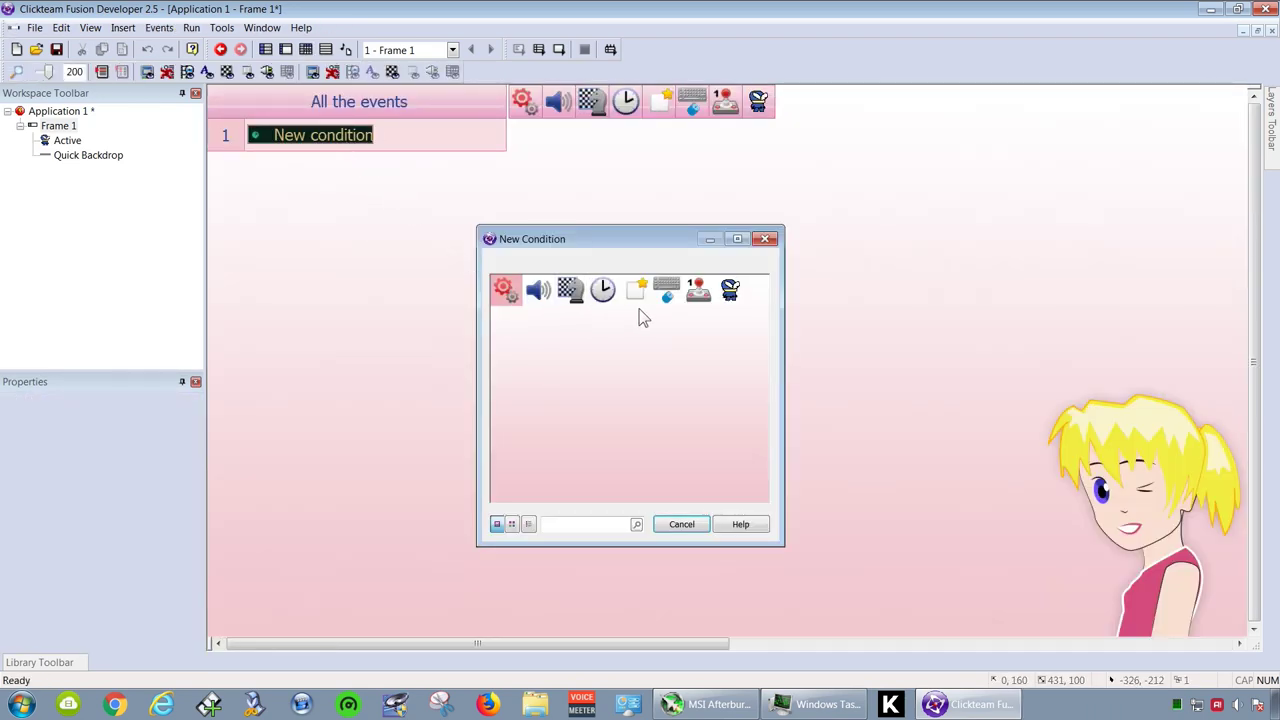
{"action": "right_click", "coordinate": [730, 290]}
{"action": "mouse_move", "coordinate": [780, 300]}
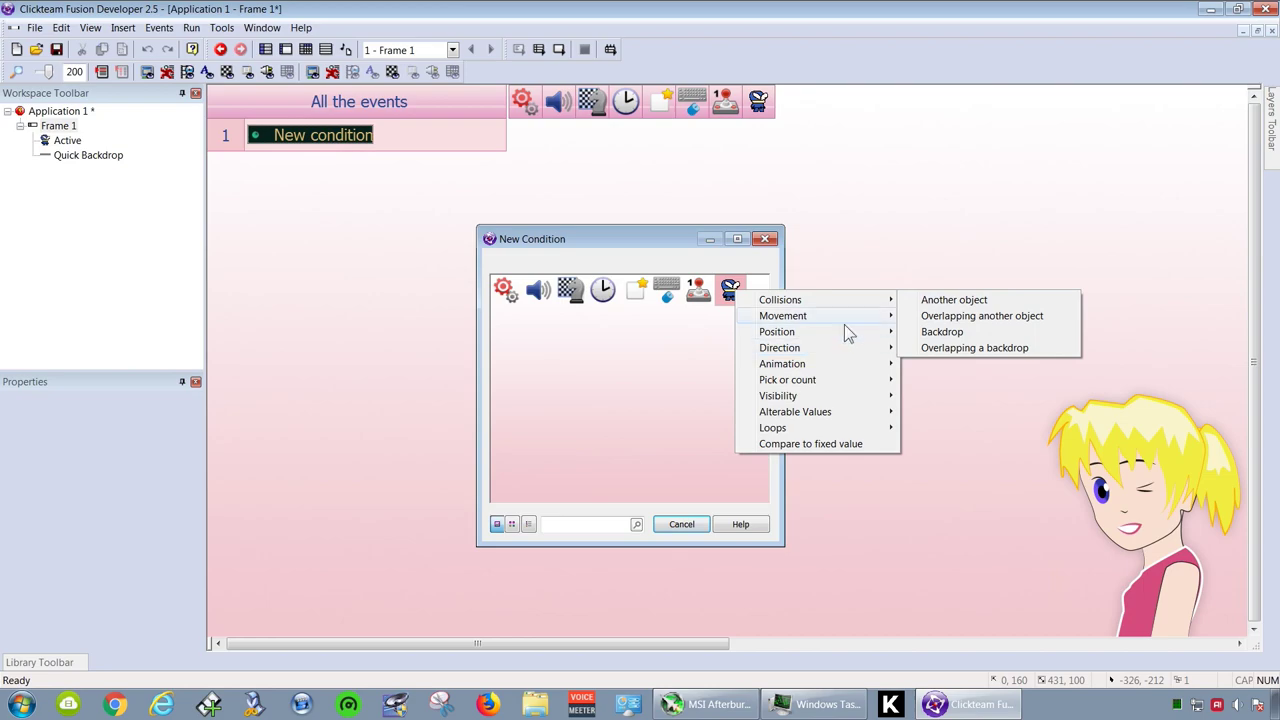
{"action": "left_click", "coordinate": [970, 318]}
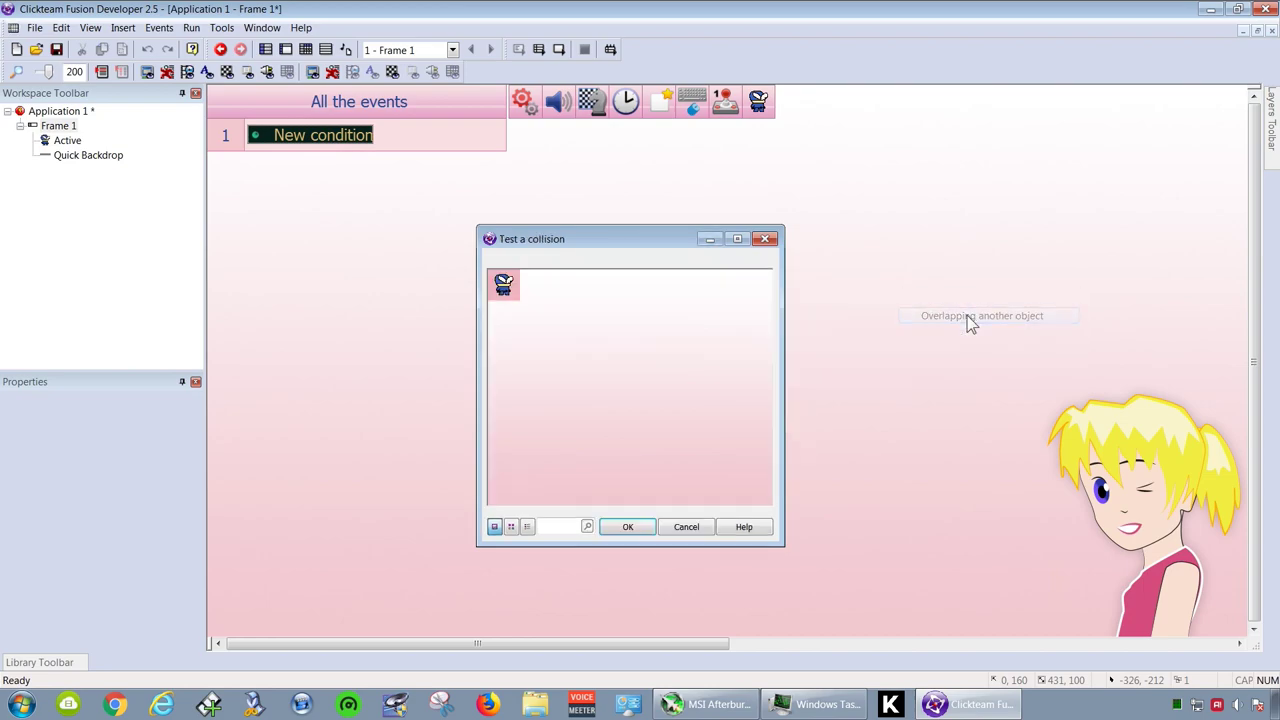
{"action": "left_click", "coordinate": [643, 535]}
{"action": "right_click", "coordinate": [758, 141]}
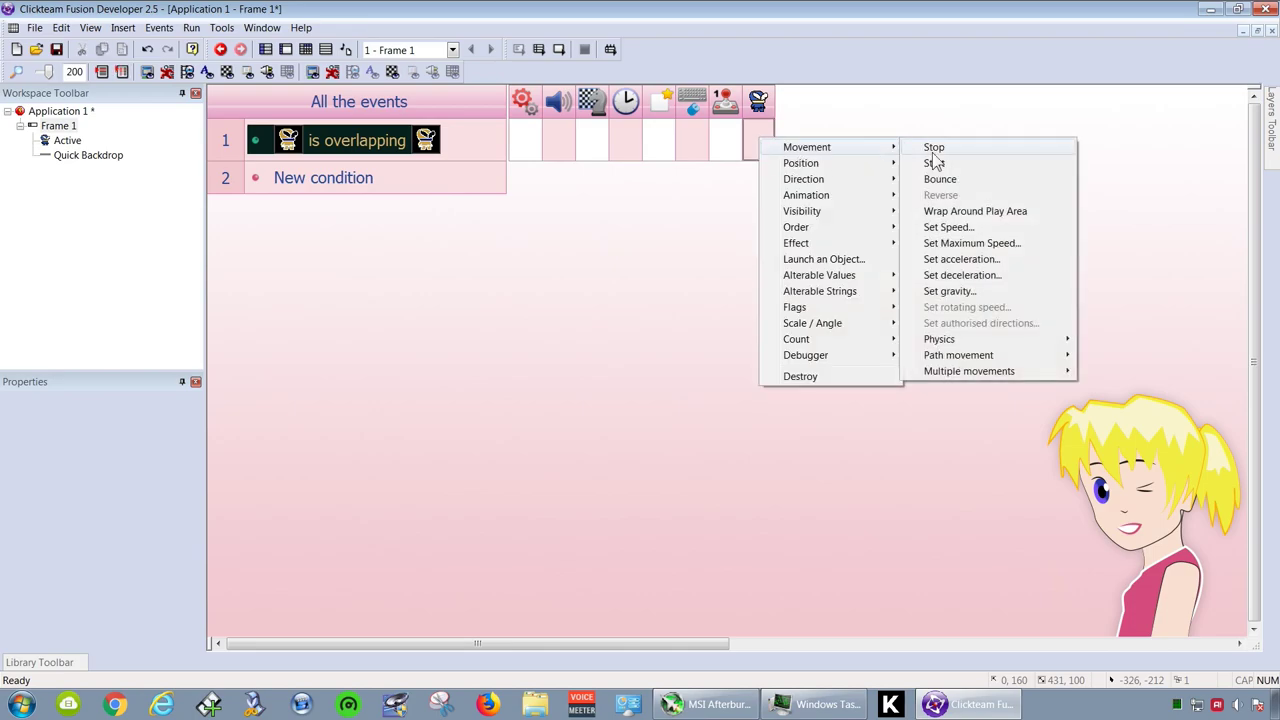
{"action": "left_click", "coordinate": [933, 163]}
- Replace the overlap condition with the ninja colliding with the background
{"action": "right_click", "coordinate": [368, 149]}
{"action": "left_click", "coordinate": [420, 184]}
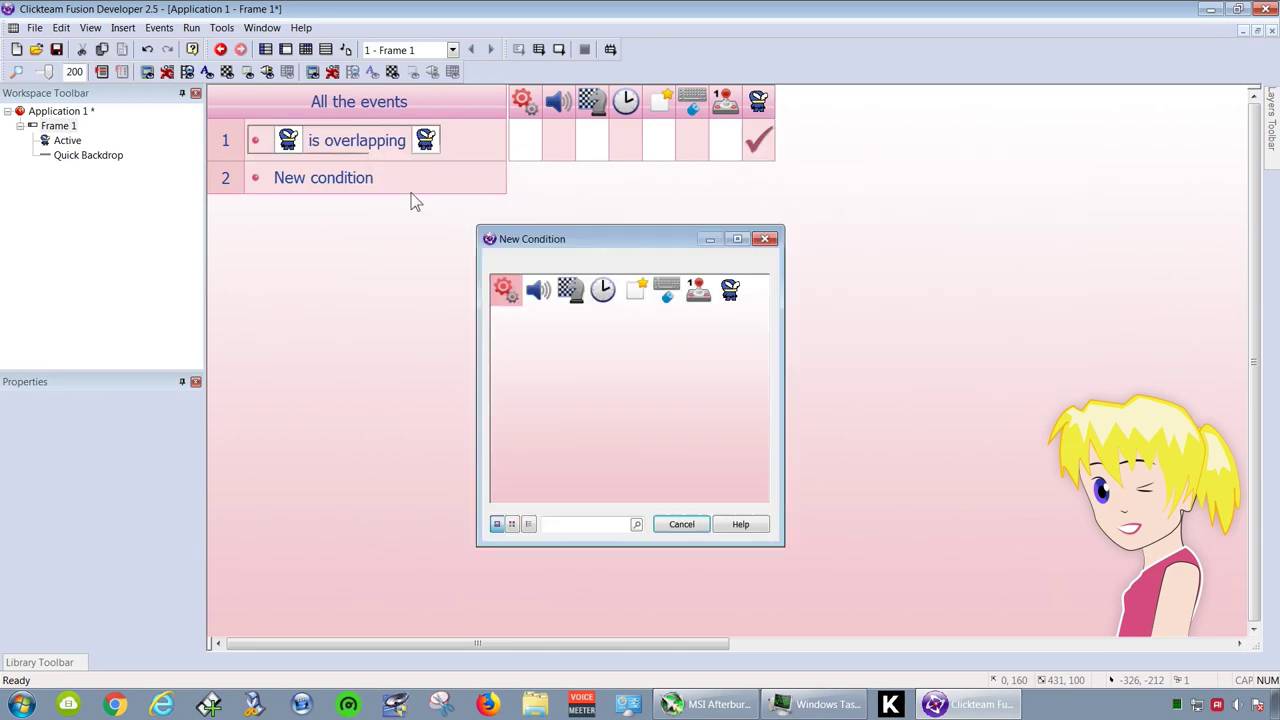
{"action": "left_click", "coordinate": [729, 305]}
{"action": "left_click", "coordinate": [935, 340]}
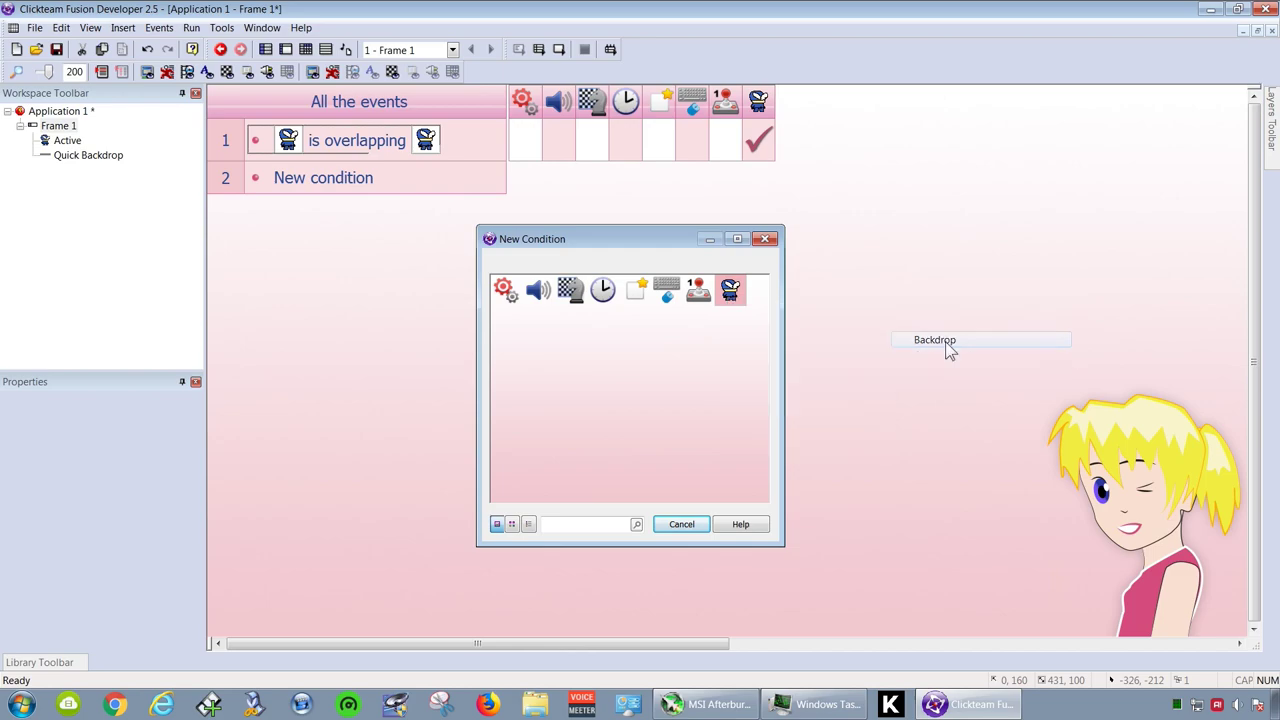
- Test-run the game walking and jumping the ninja, then enlarge the properties panel for window options
{"action": "left_click", "coordinate": [558, 49]}
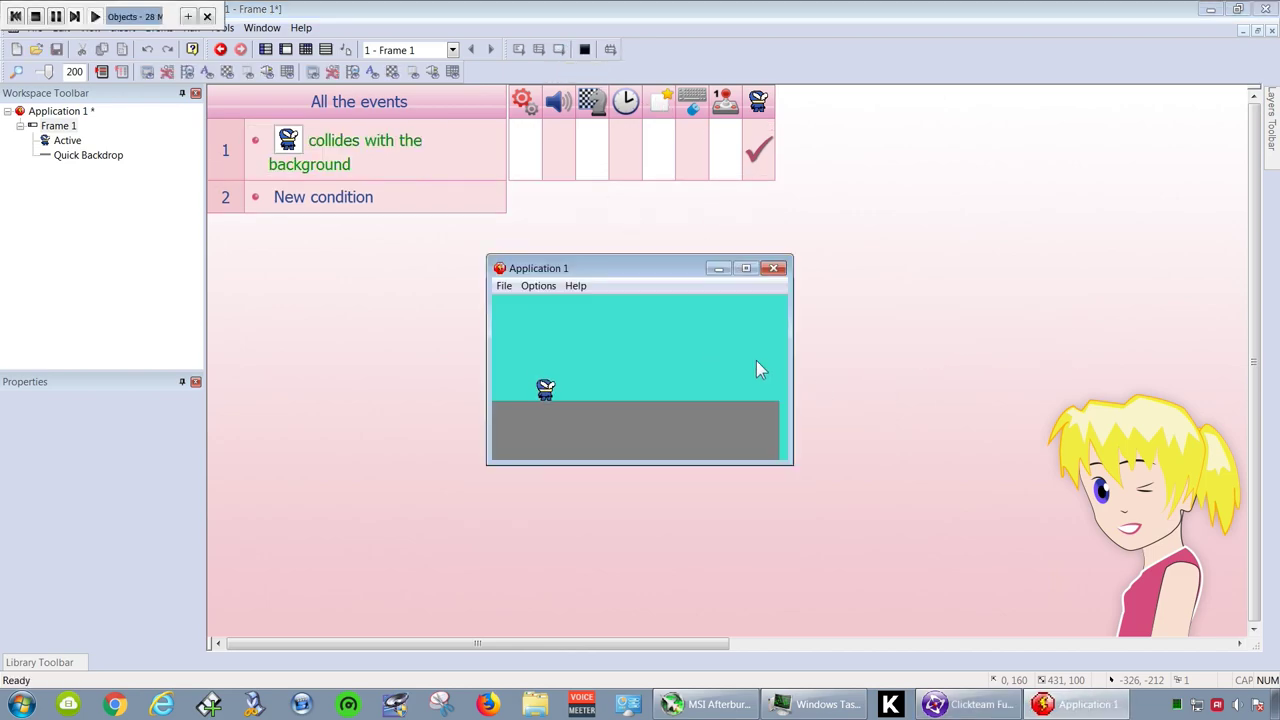
{"action": "key", "text": "Right"}
{"action": "key", "text": "Up"}
{"action": "key", "text": "Right"}
{"action": "key", "text": "Up"}
{"action": "key", "text": "Left"}
{"action": "left_click", "coordinate": [746, 268]}
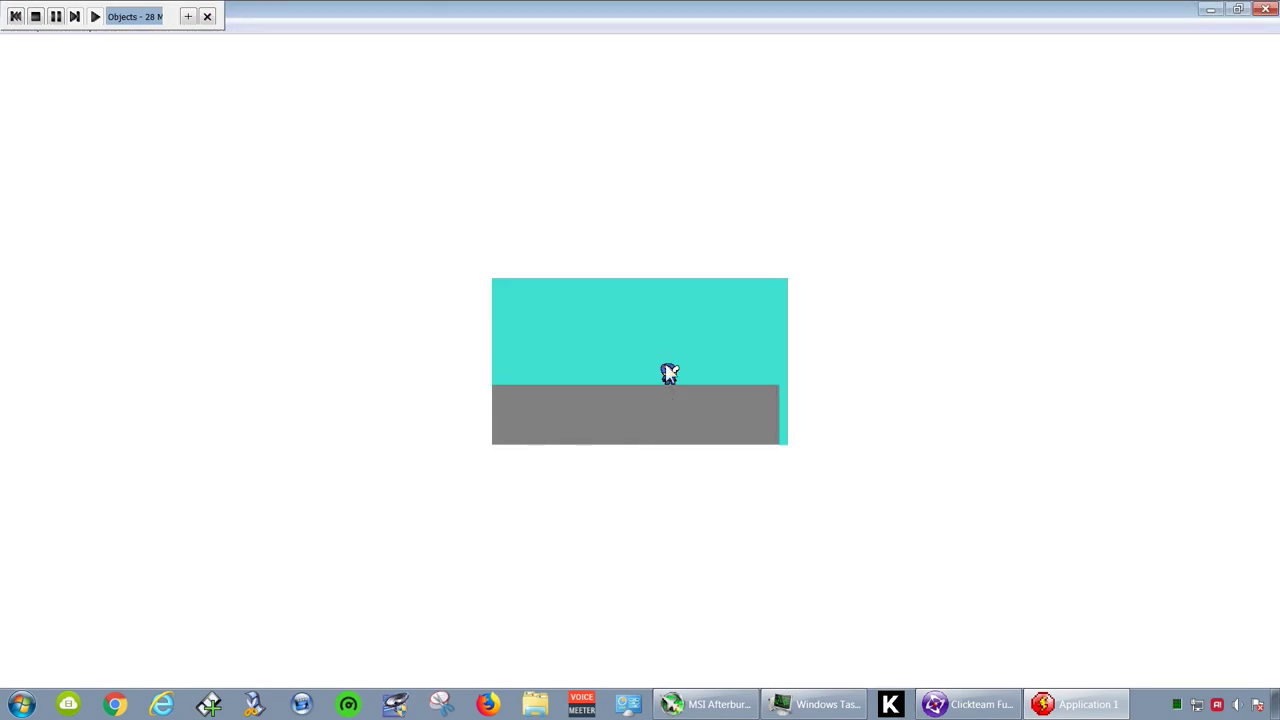
{"action": "left_click", "coordinate": [1265, 9]}
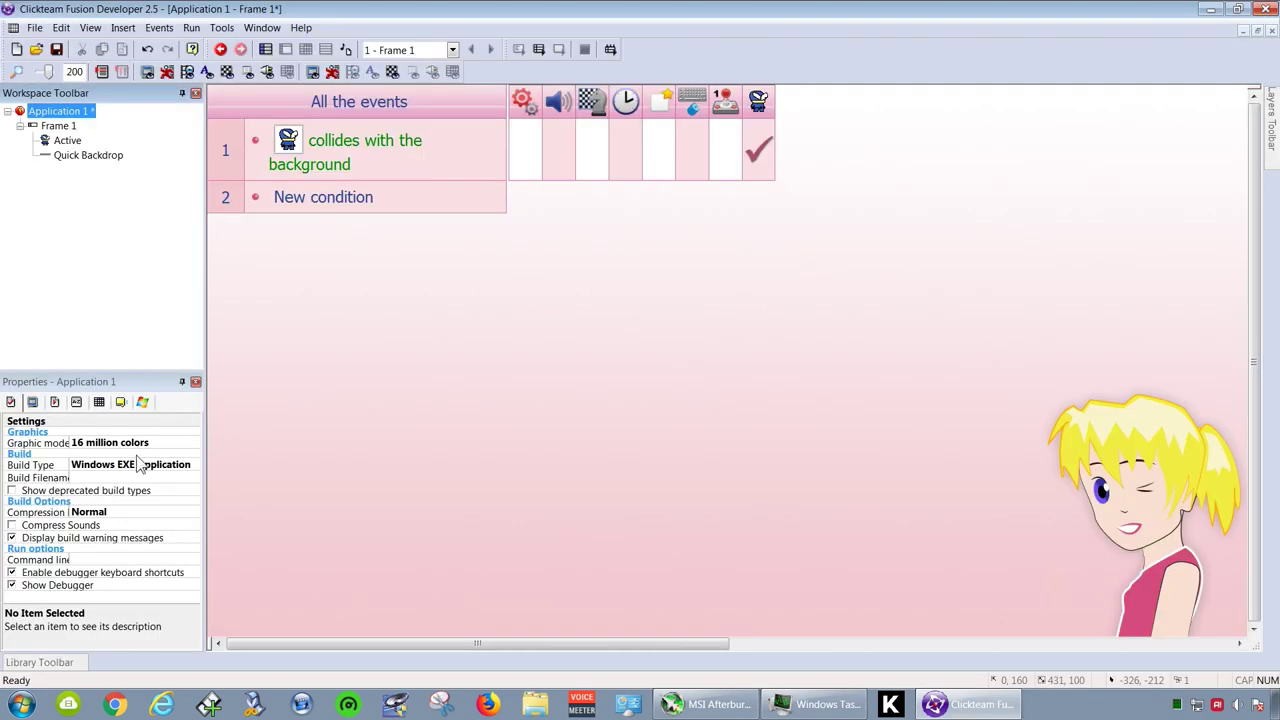
{"action": "left_click_drag", "start_coordinate": [74, 369], "coordinate": [90, 237]}
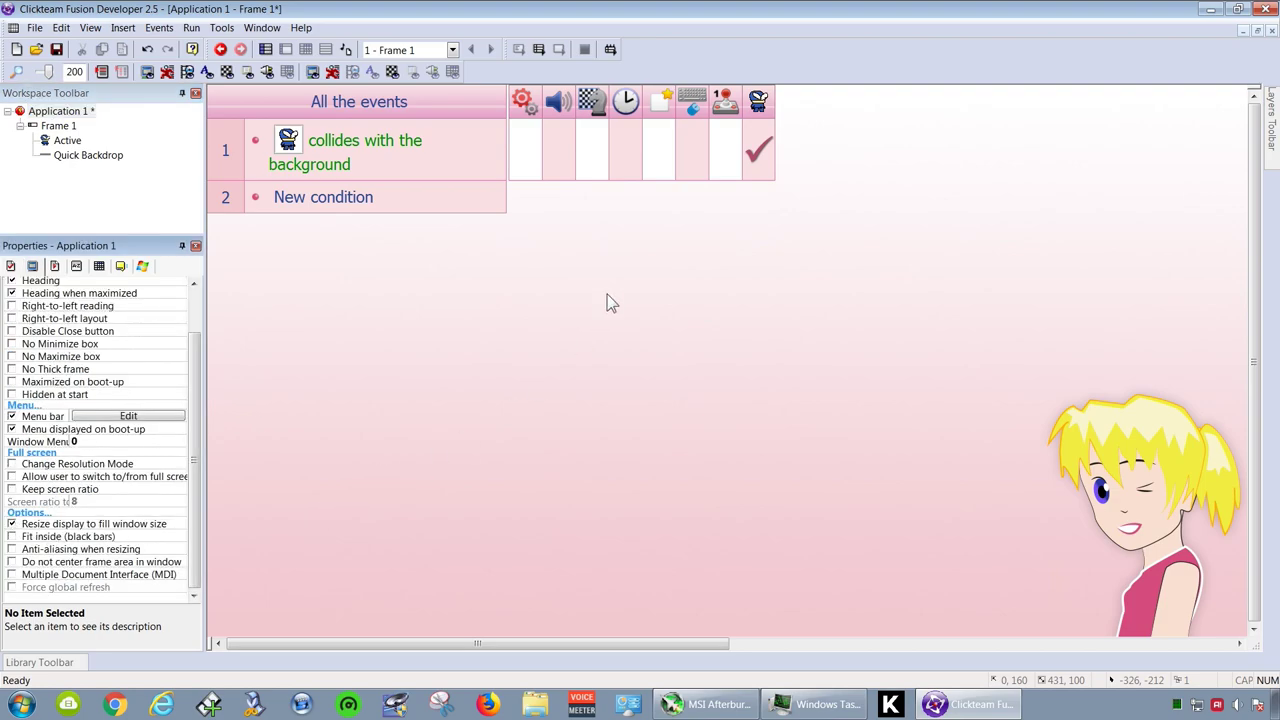
- Play-test the maximized game, running and jumping the ninja left and right, then exit with Escape
{"action": "left_click", "coordinate": [541, 52]}
{"action": "left_click", "coordinate": [756, 265]}
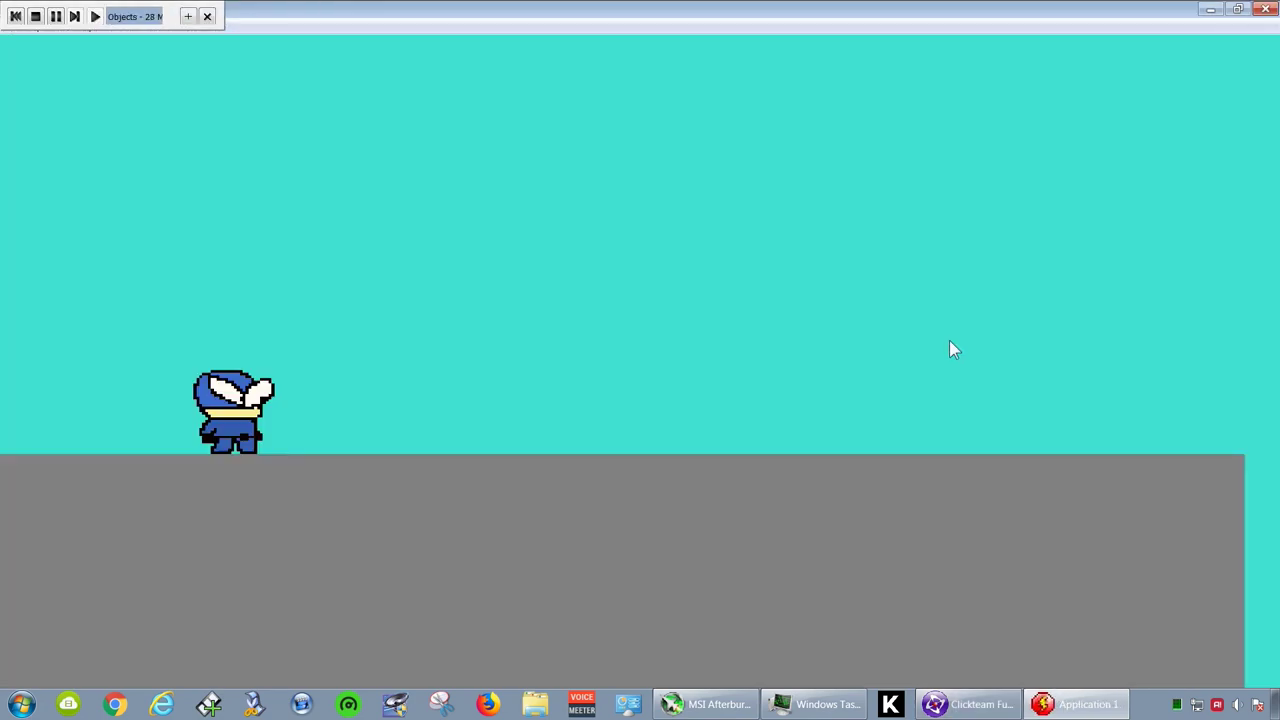
{"action": "key", "text": "Right"}
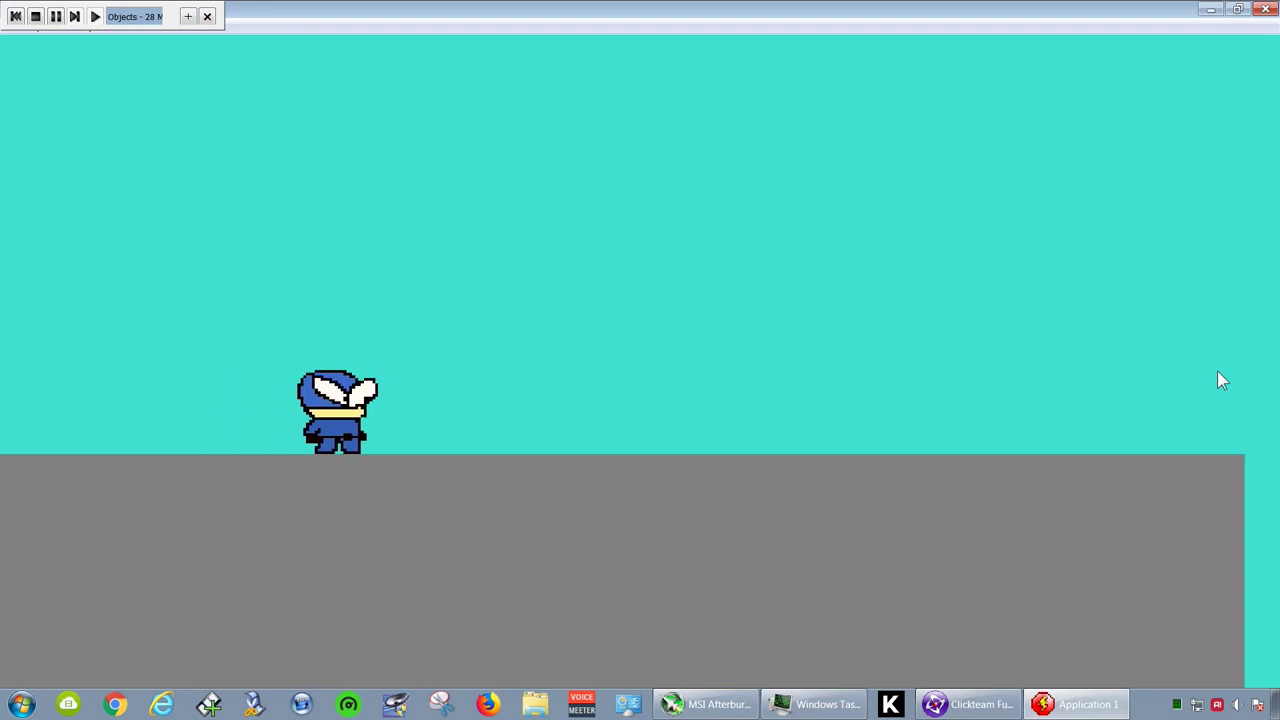
{"action": "key", "text": "Right"}
{"action": "key", "text": "Up"}
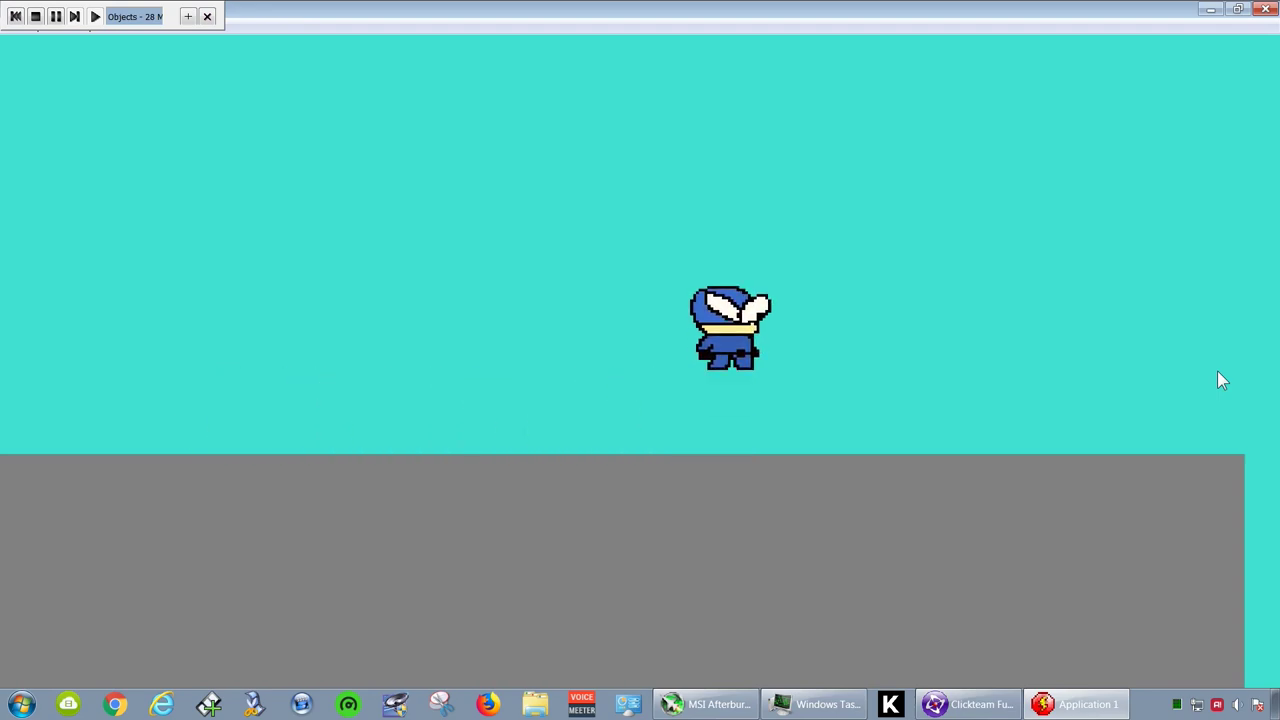
{"action": "key", "text": "Left"}
{"action": "key", "text": "Right"}
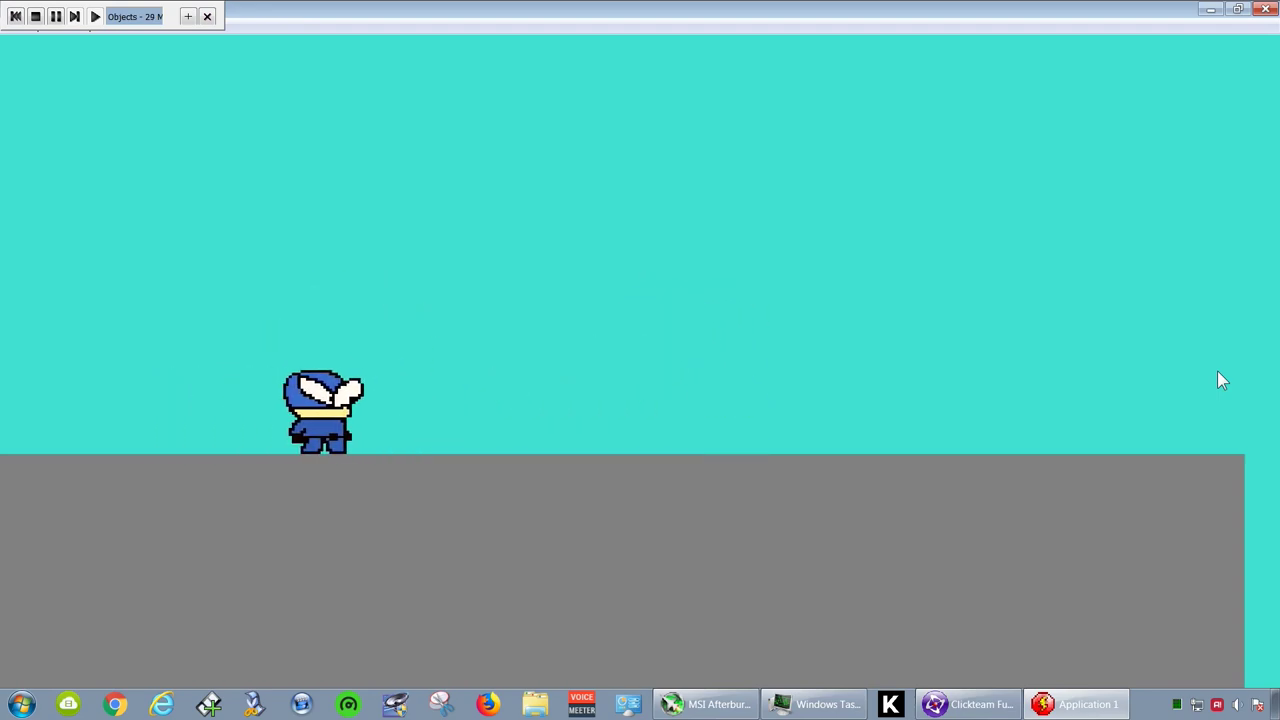
{"action": "key", "text": "Up"}
{"action": "key", "text": "Left"}
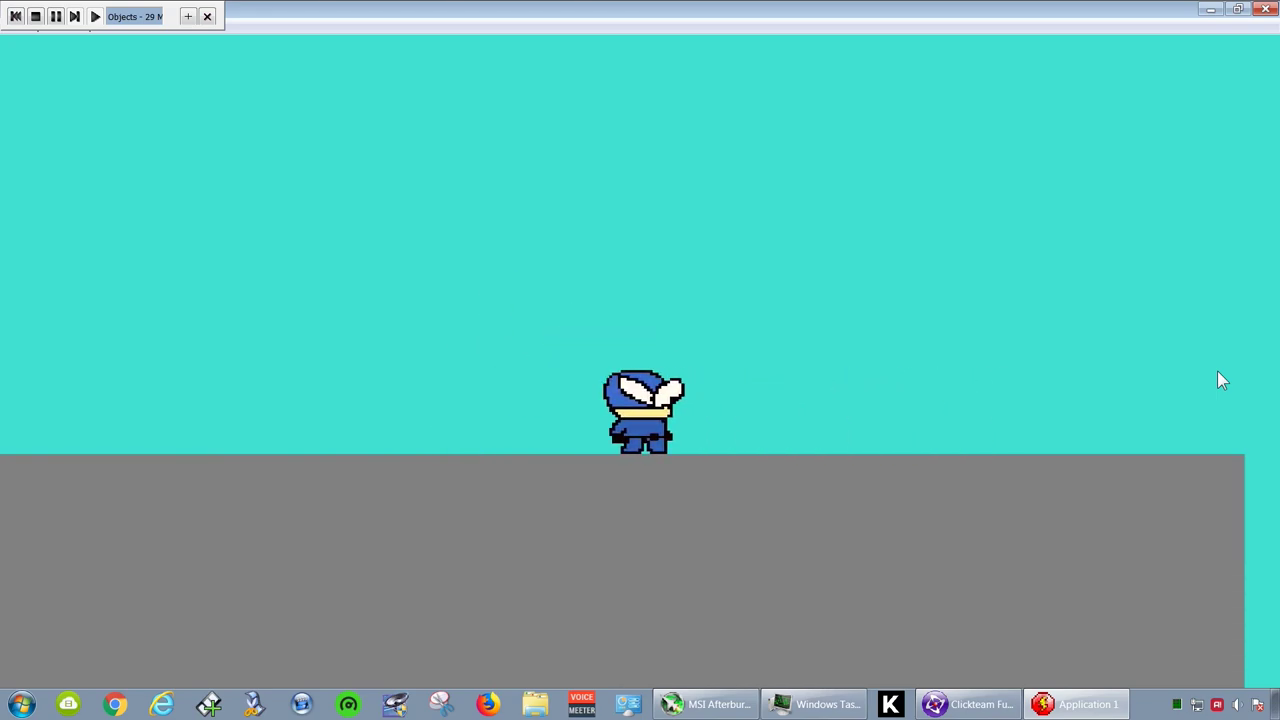
{"action": "key", "text": "Right"}
{"action": "key", "text": "Up"}
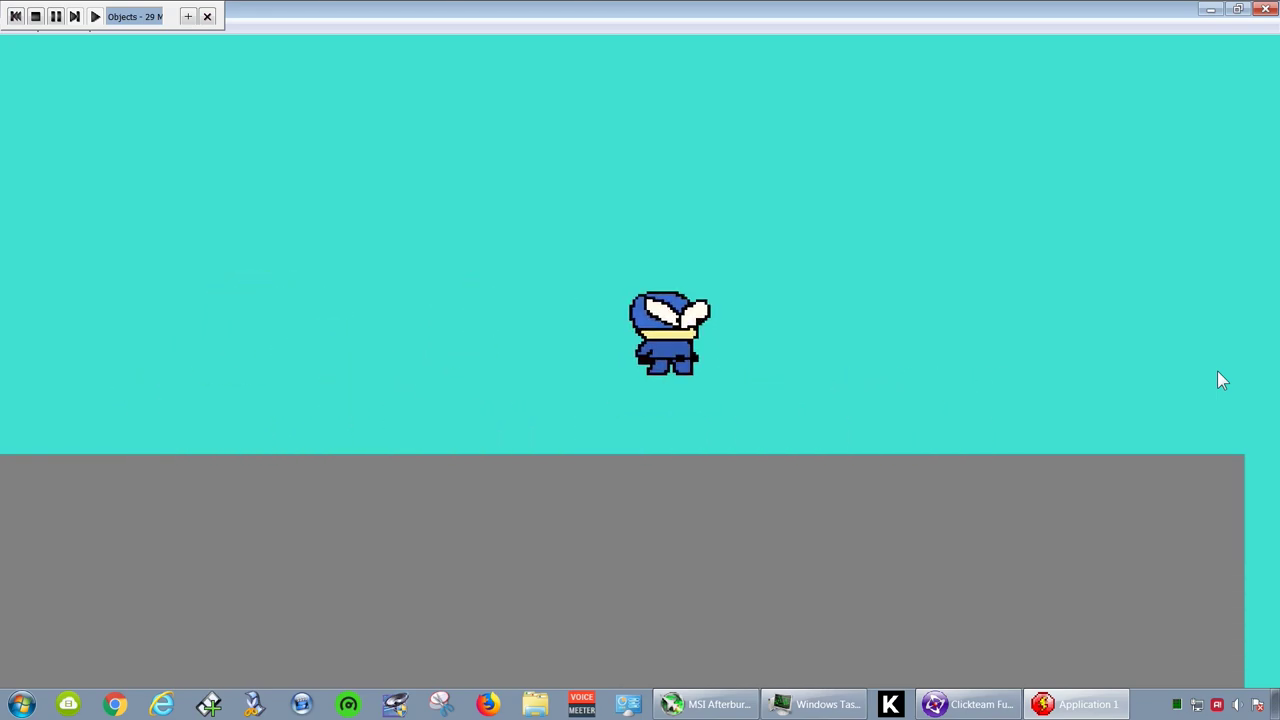
{"action": "key", "text": "Escape"}
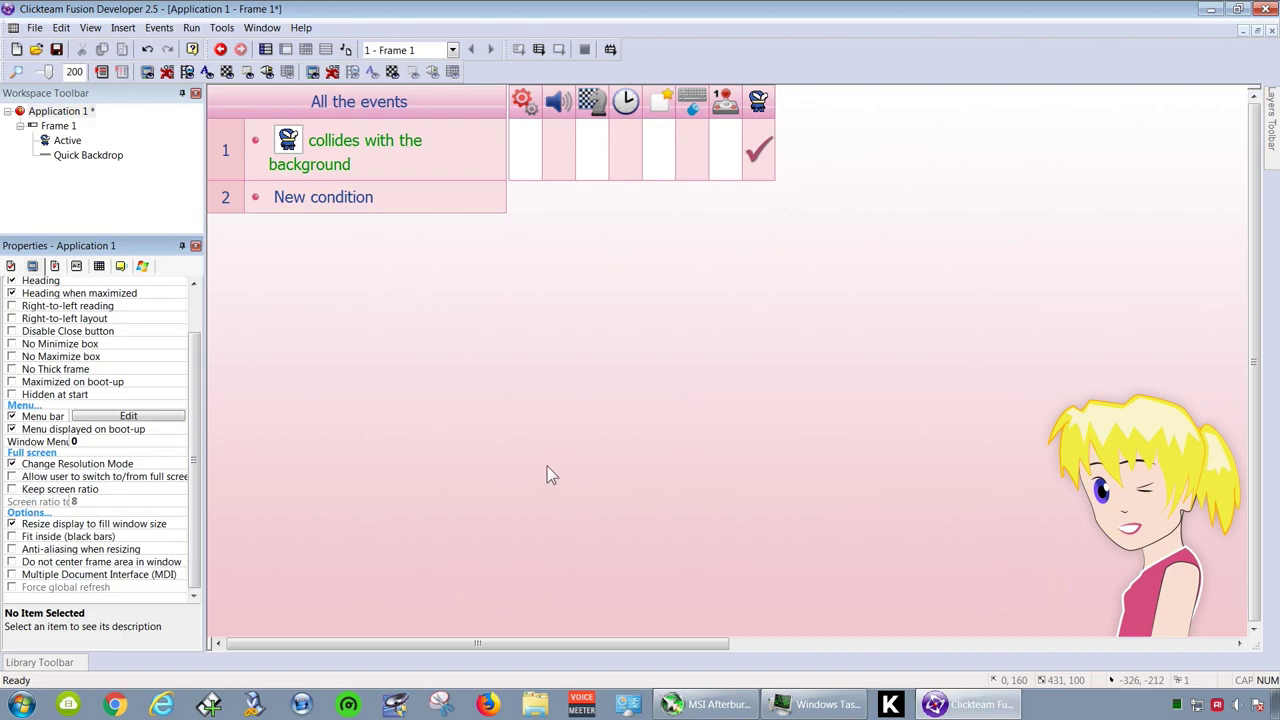
- Run the game and move the ninja along the ground with the arrow keys
{"action": "left_click", "coordinate": [540, 55]}
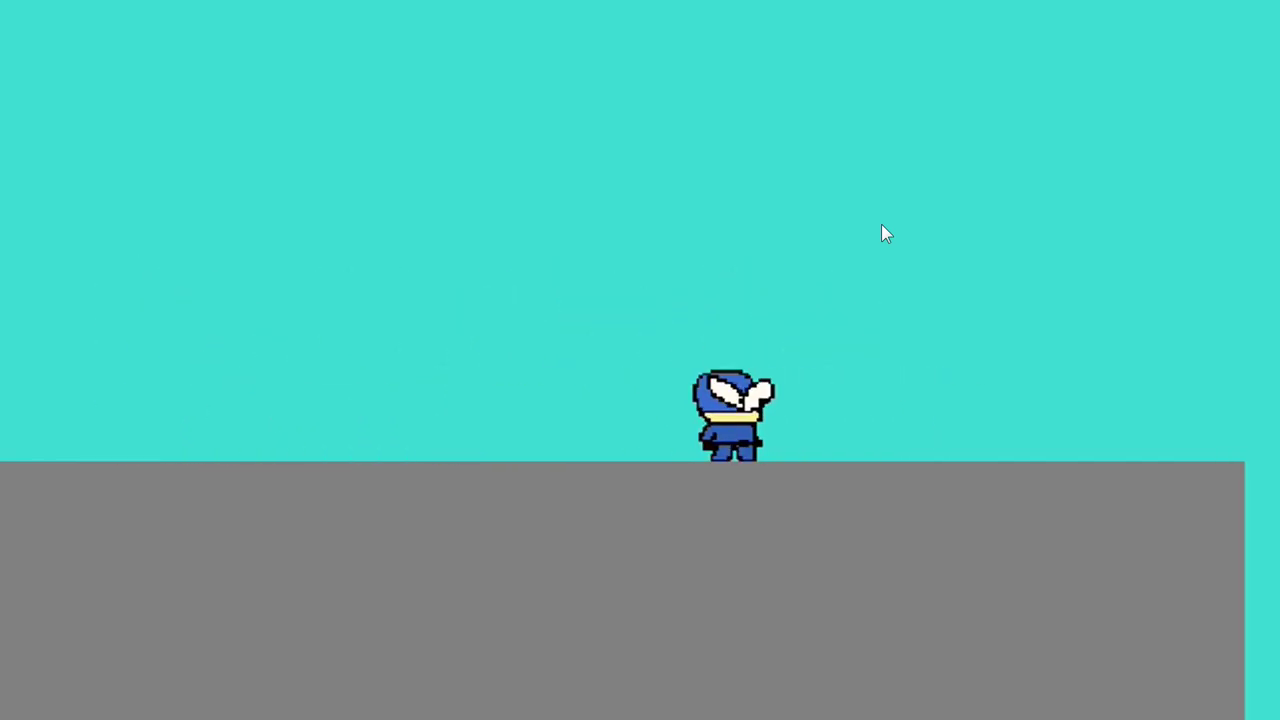
{"action": "key", "text": "Right"}
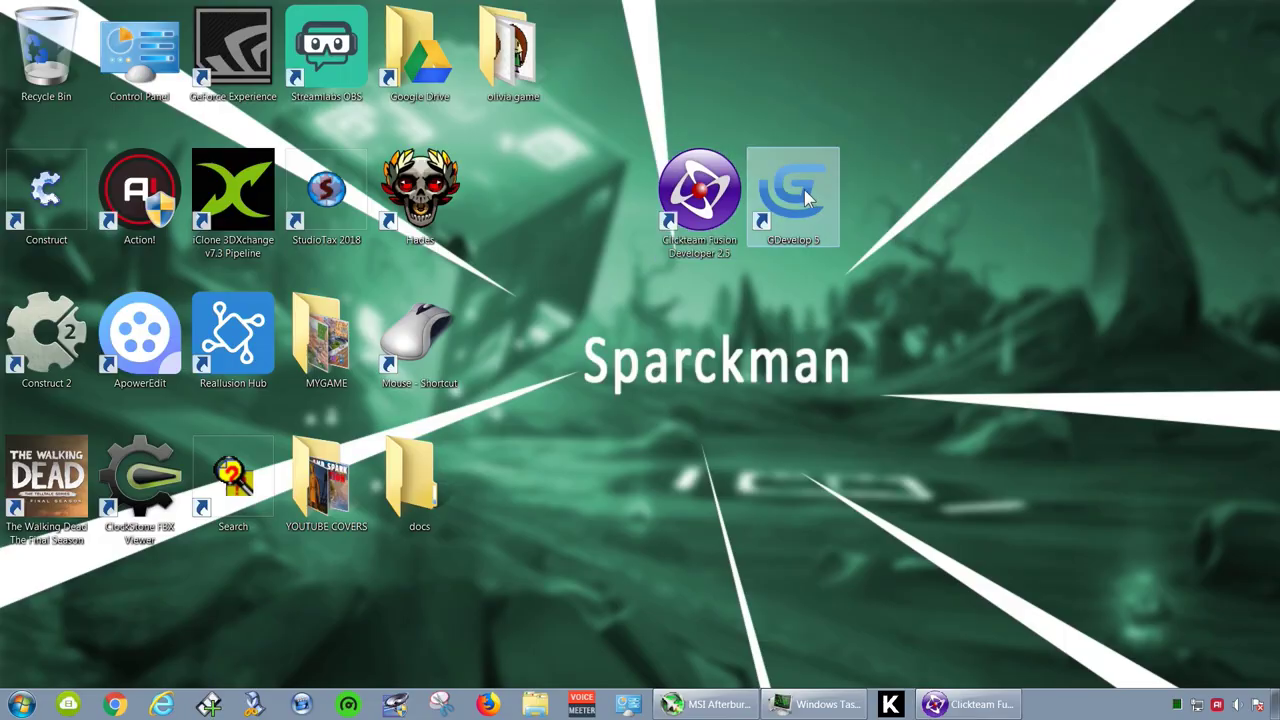
- Launch GDevelop 5 and create a new project from the Platformer starter
{"action": "double_click", "coordinate": [800, 195]}
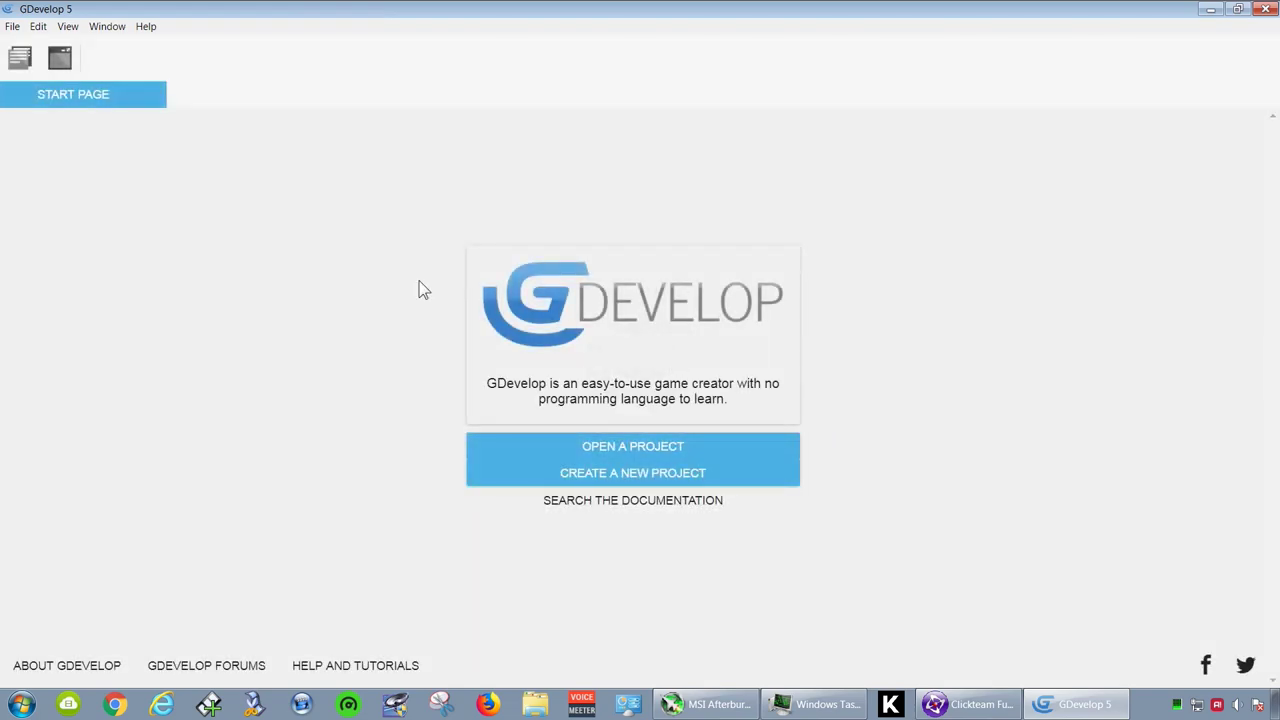
{"action": "left_click", "coordinate": [625, 478]}
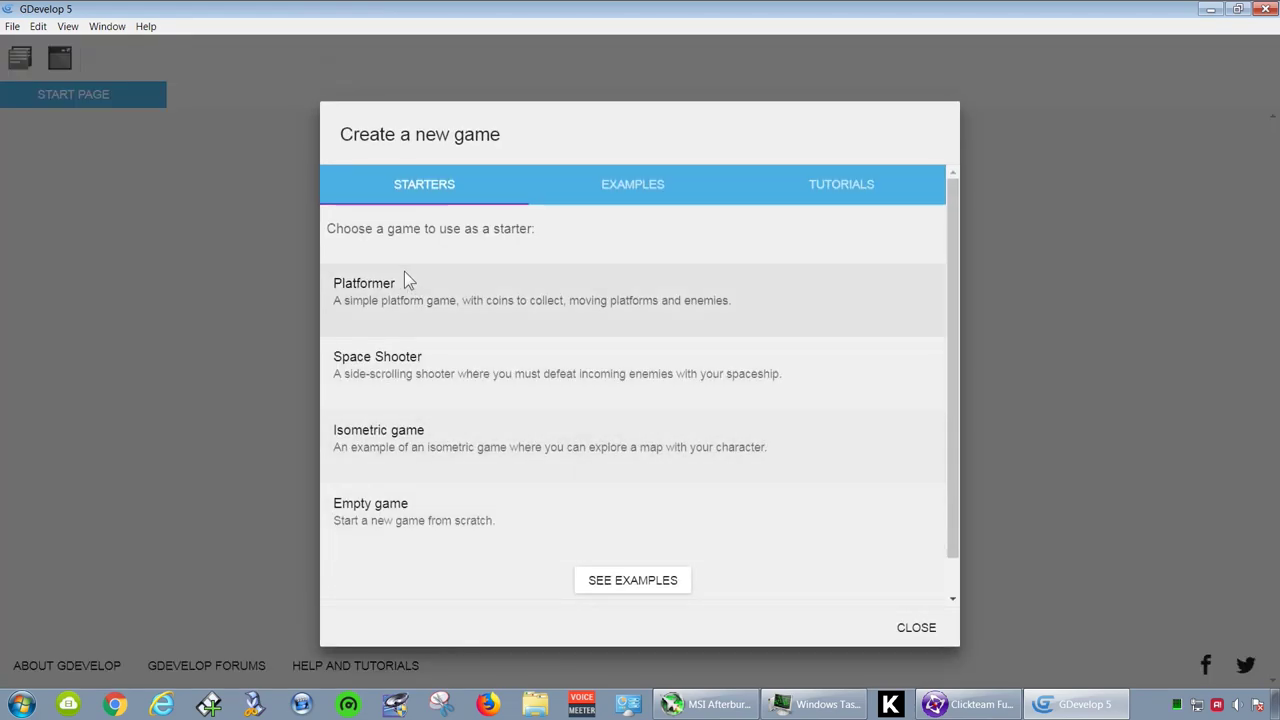
{"action": "left_click", "coordinate": [489, 305]}
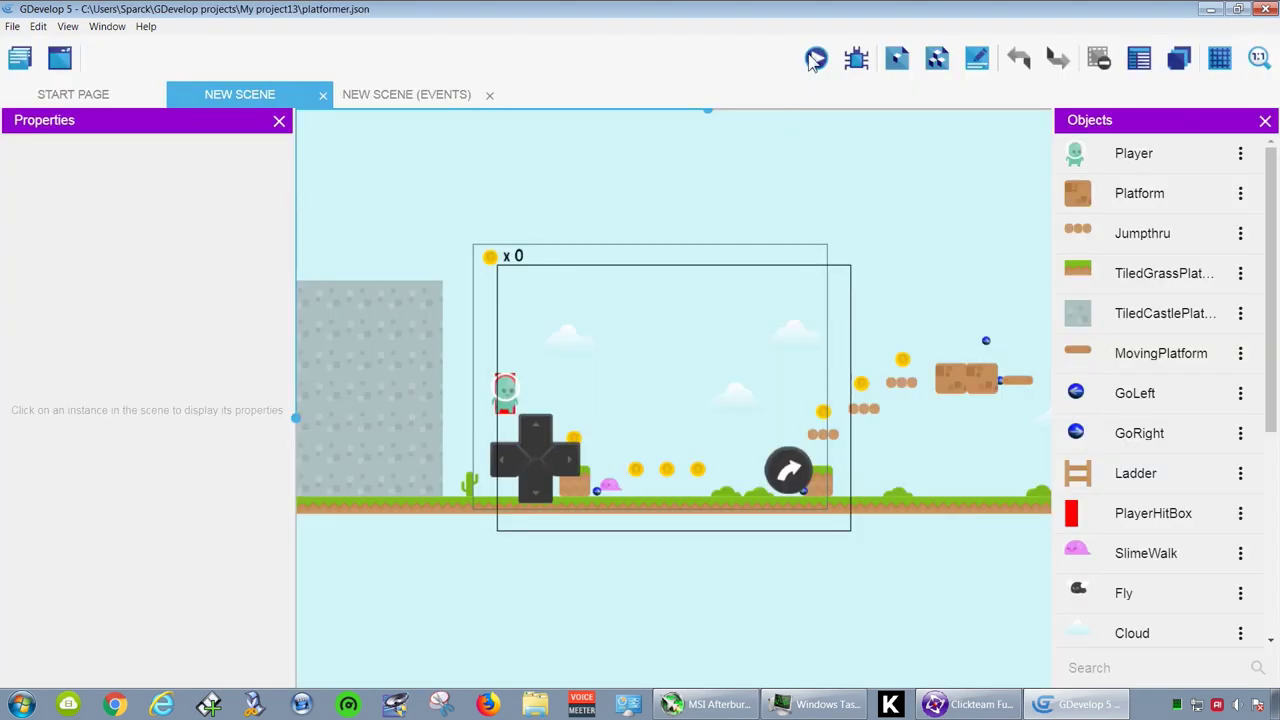
- Preview the platformer scene, running and jumping the player to collect coins
{"action": "left_click", "coordinate": [816, 60]}
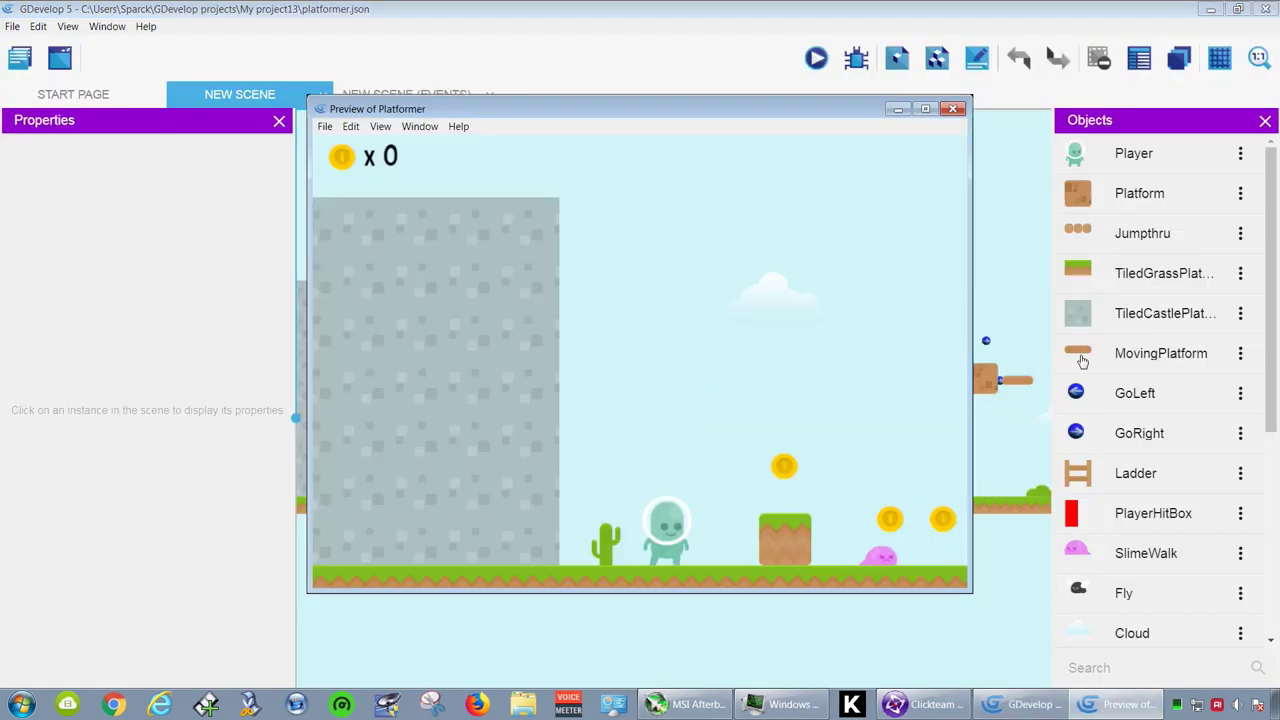
{"action": "key", "text": "Right"}
{"action": "key", "text": "space"}
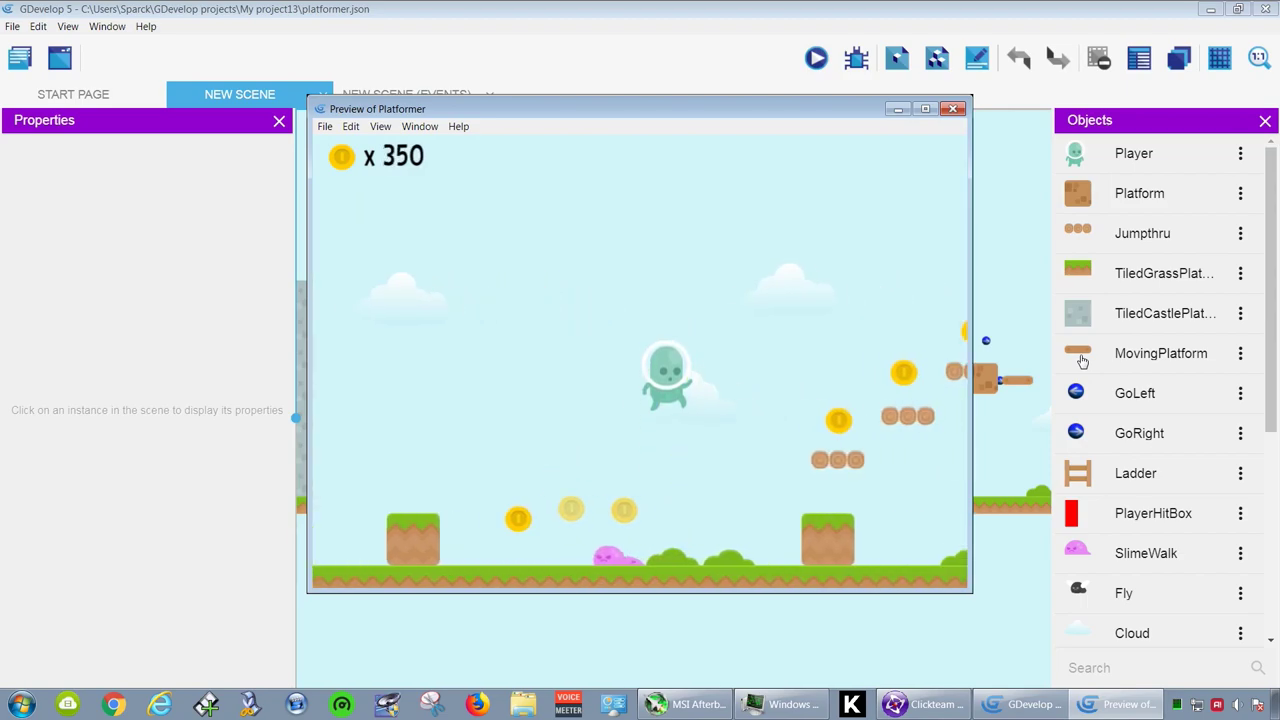
{"action": "key", "text": "space"}
{"action": "key", "text": "Left"}
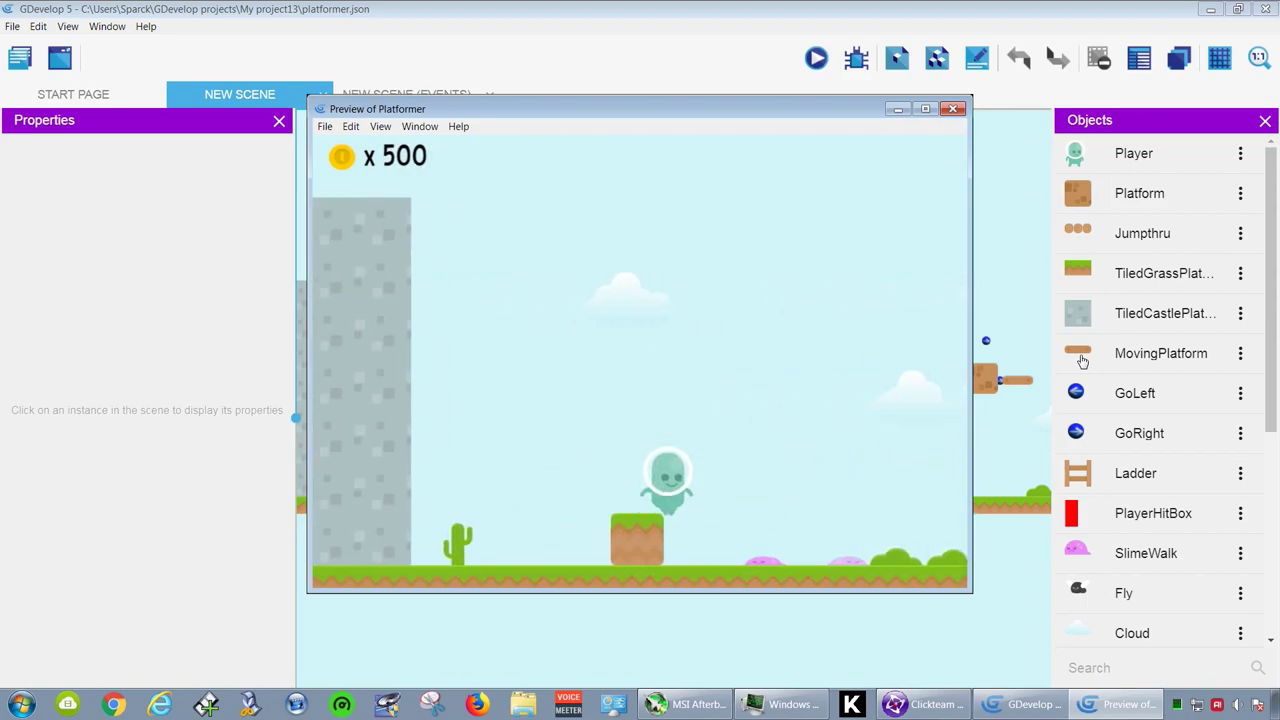
{"action": "key", "text": "Right"}
- Close the preview and drag the Player instance up and right in the scene
{"action": "left_click", "coordinate": [953, 108]}
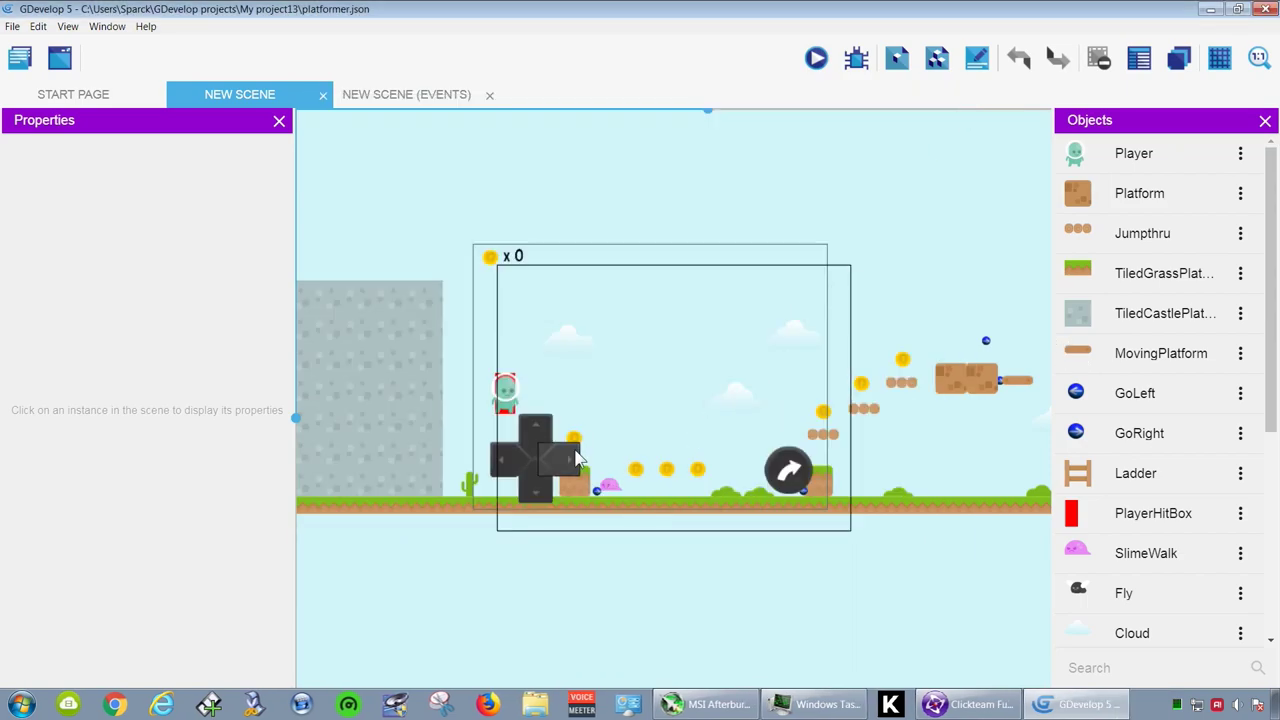
{"action": "left_click", "coordinate": [505, 395]}
{"action": "left_click_drag", "start_coordinate": [507, 396], "coordinate": [605, 368]}
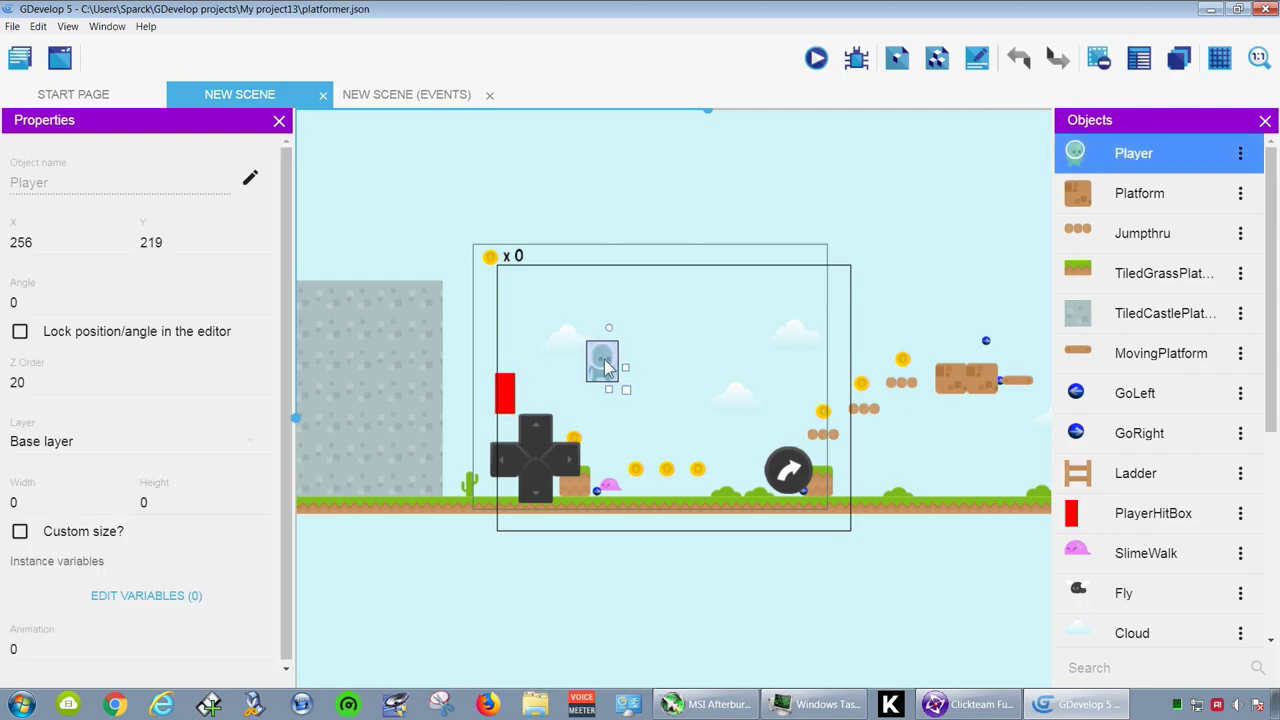
- Inspect the Player object's animations, dismiss the image chooser, and return to Clickteam Fusion
{"action": "left_click", "coordinate": [1240, 153]}
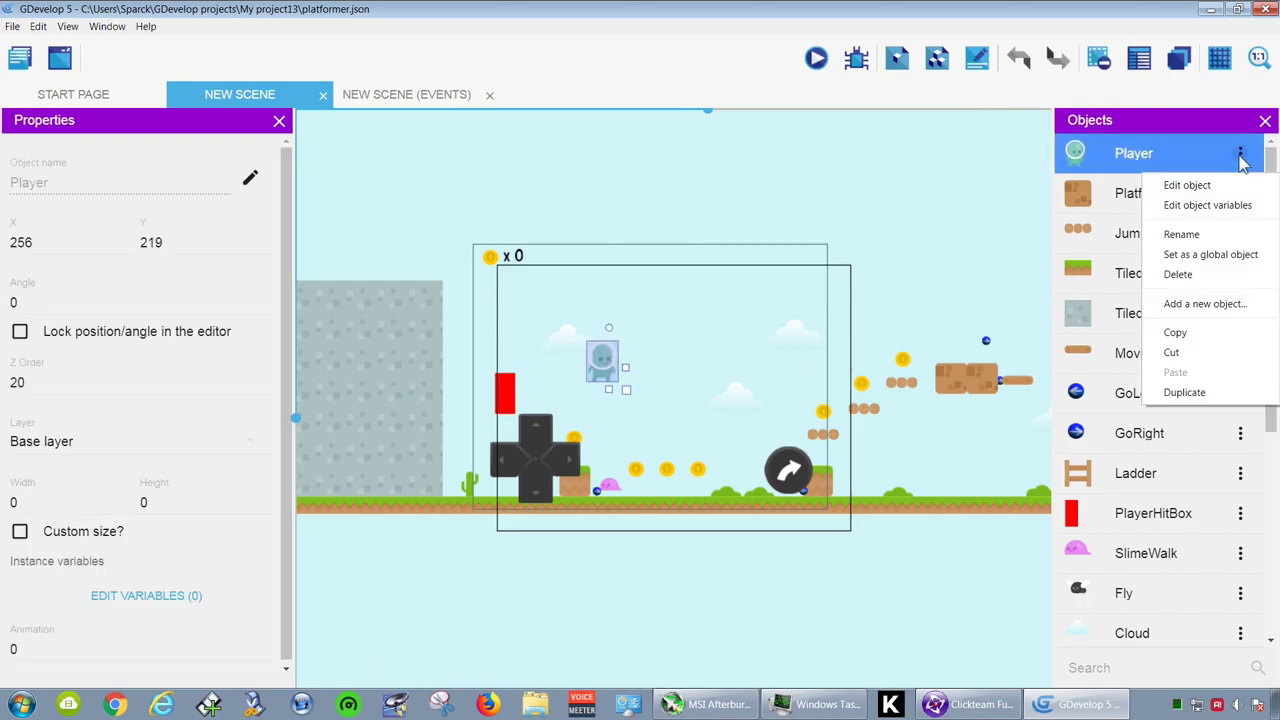
{"action": "left_click", "coordinate": [1222, 187]}
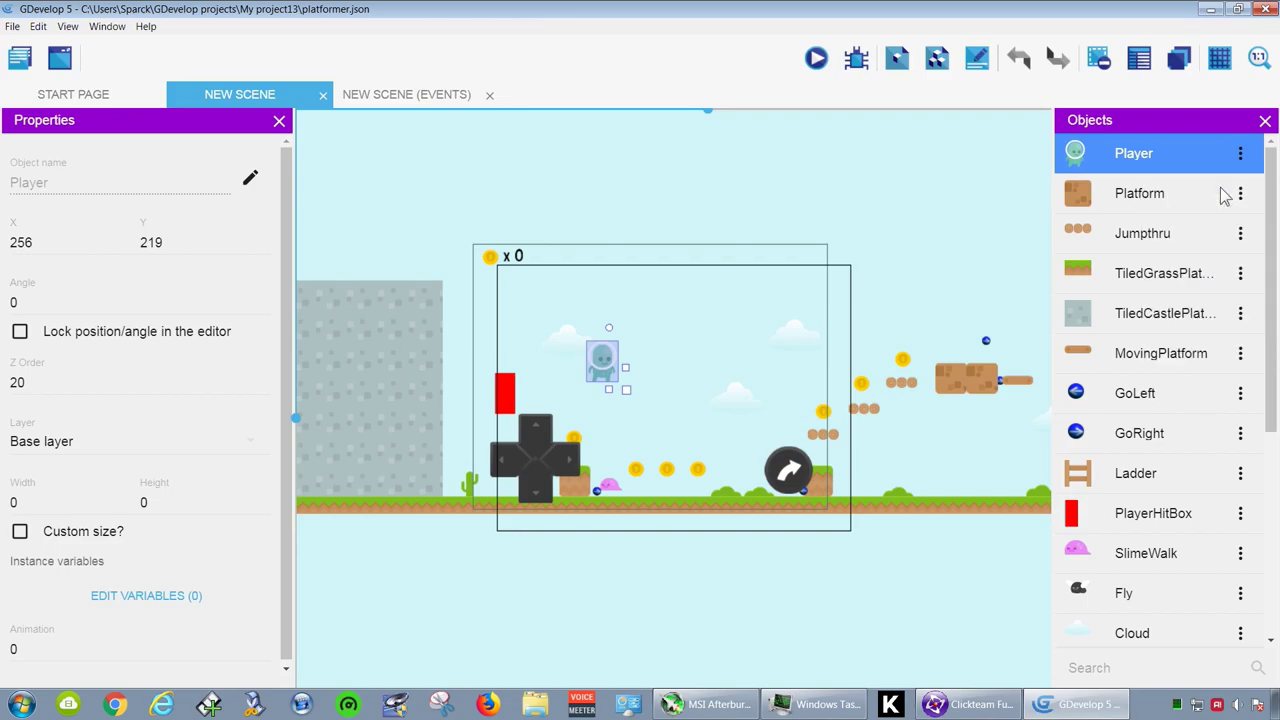
{"action": "left_click", "coordinate": [456, 290]}
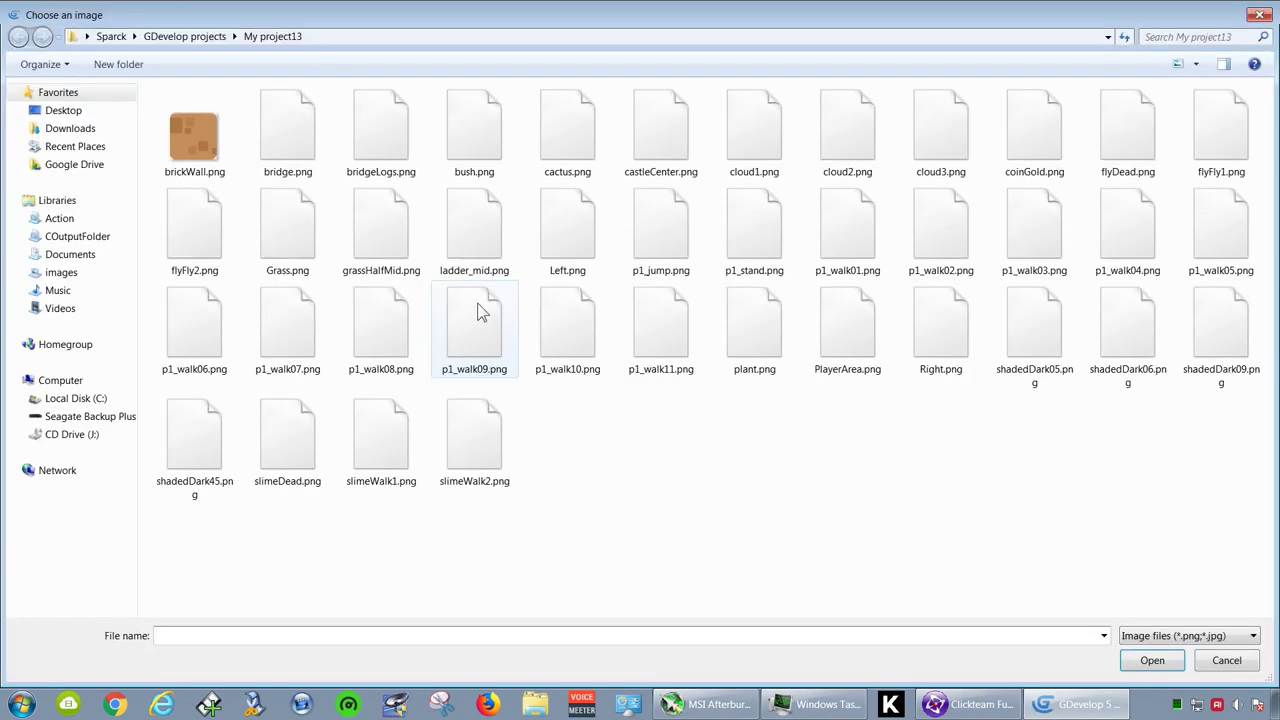
{"action": "key", "text": "Escape"}
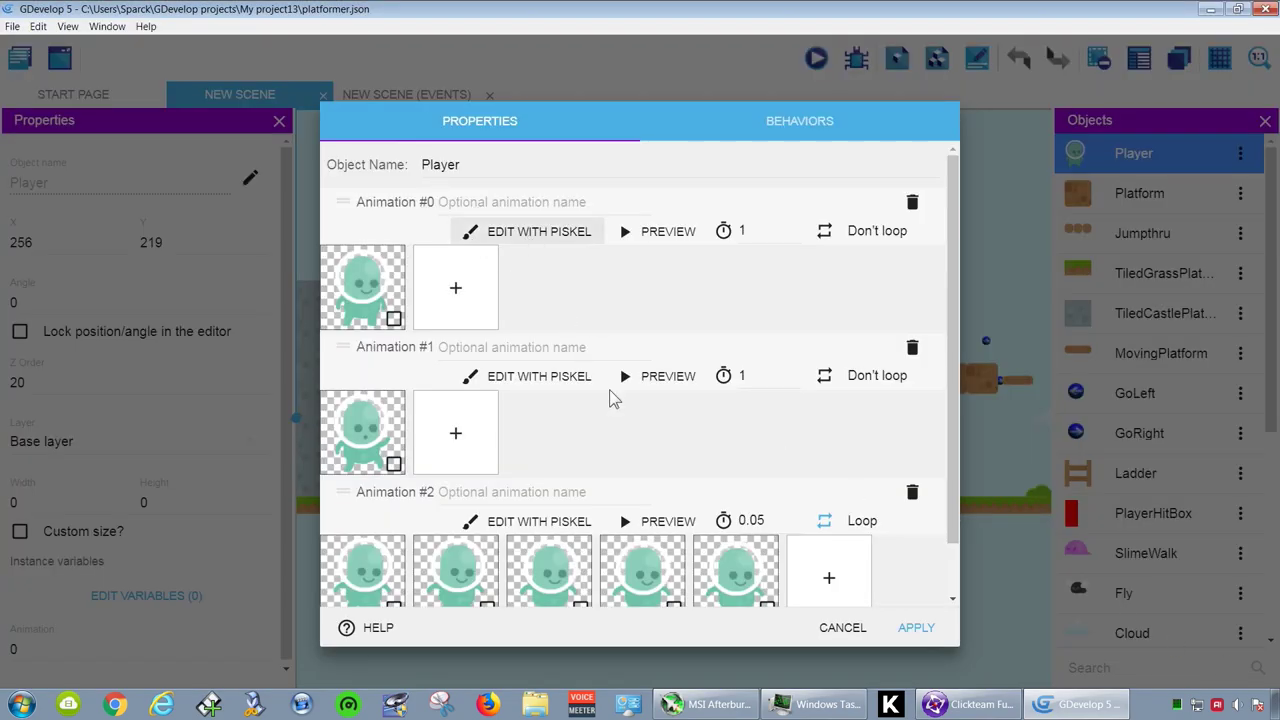
{"action": "key", "text": "alt+Tab"}
- Export the ninja Active object's image and paste the file into the project folder
{"action": "left_click", "coordinate": [521, 316]}
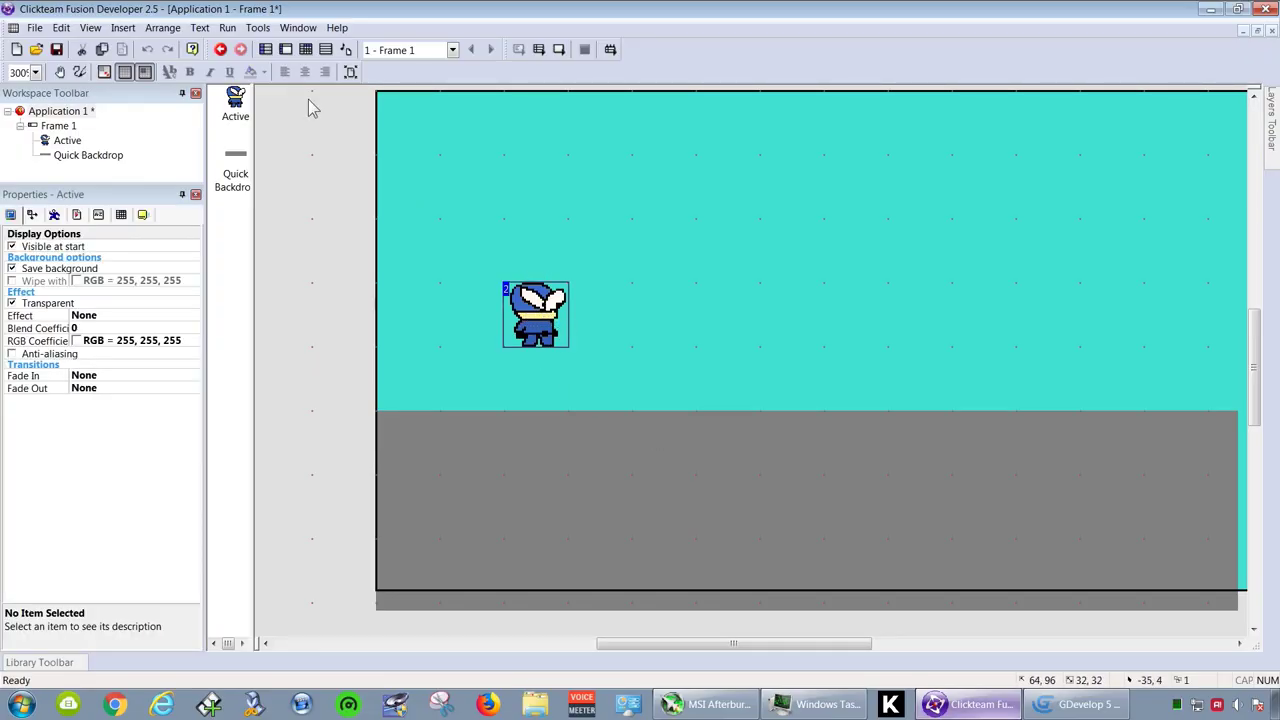
{"action": "double_click", "coordinate": [550, 312]}
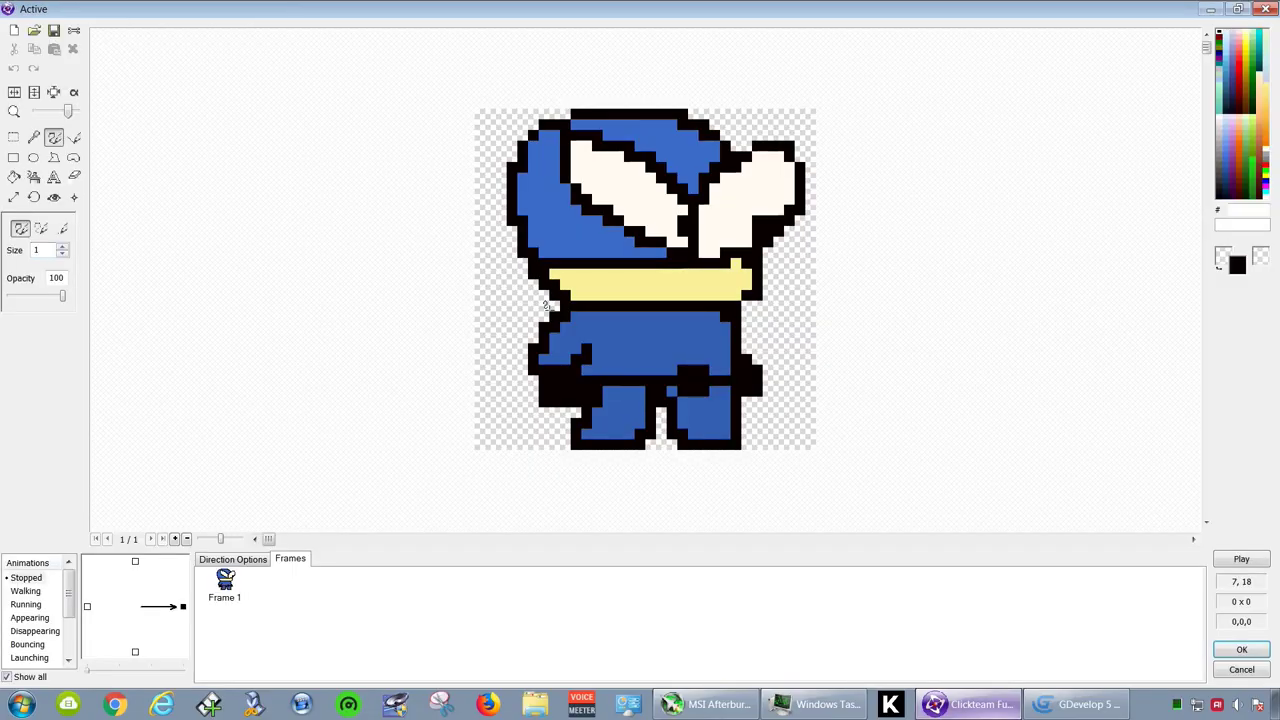
{"action": "left_click", "coordinate": [54, 31]}
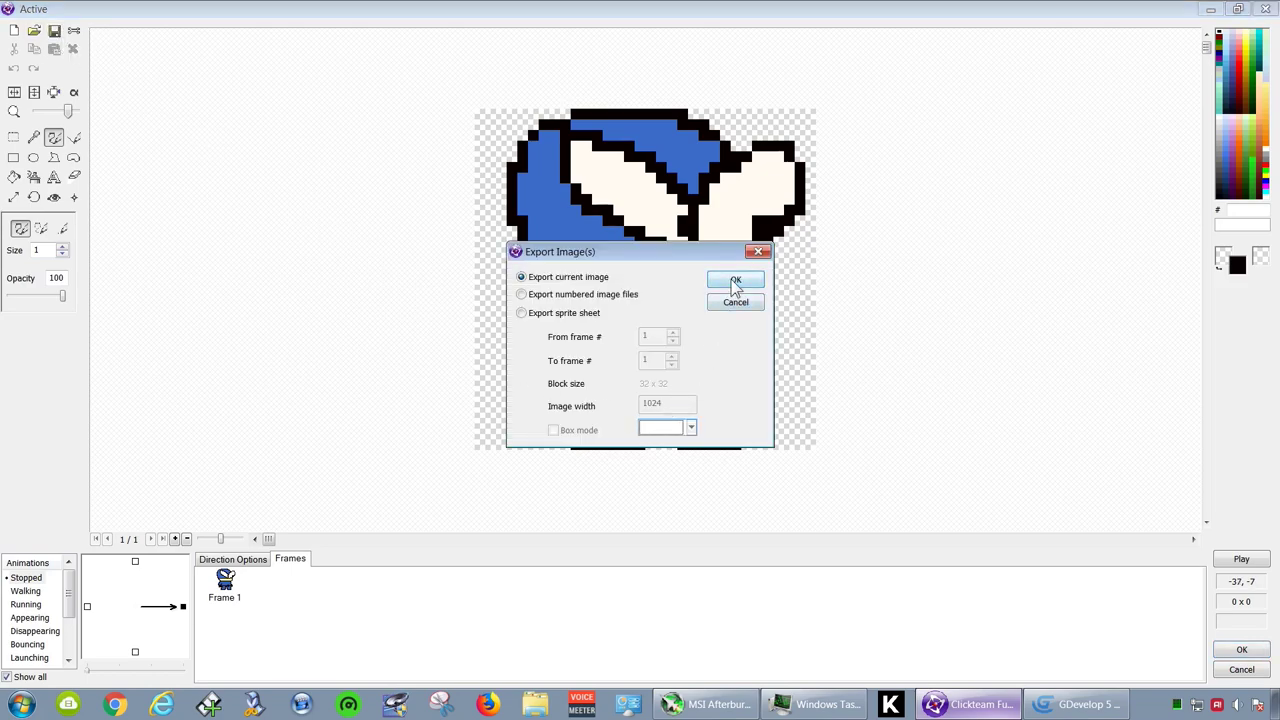
{"action": "right_click", "coordinate": [608, 451]}
{"action": "left_click", "coordinate": [654, 529]}
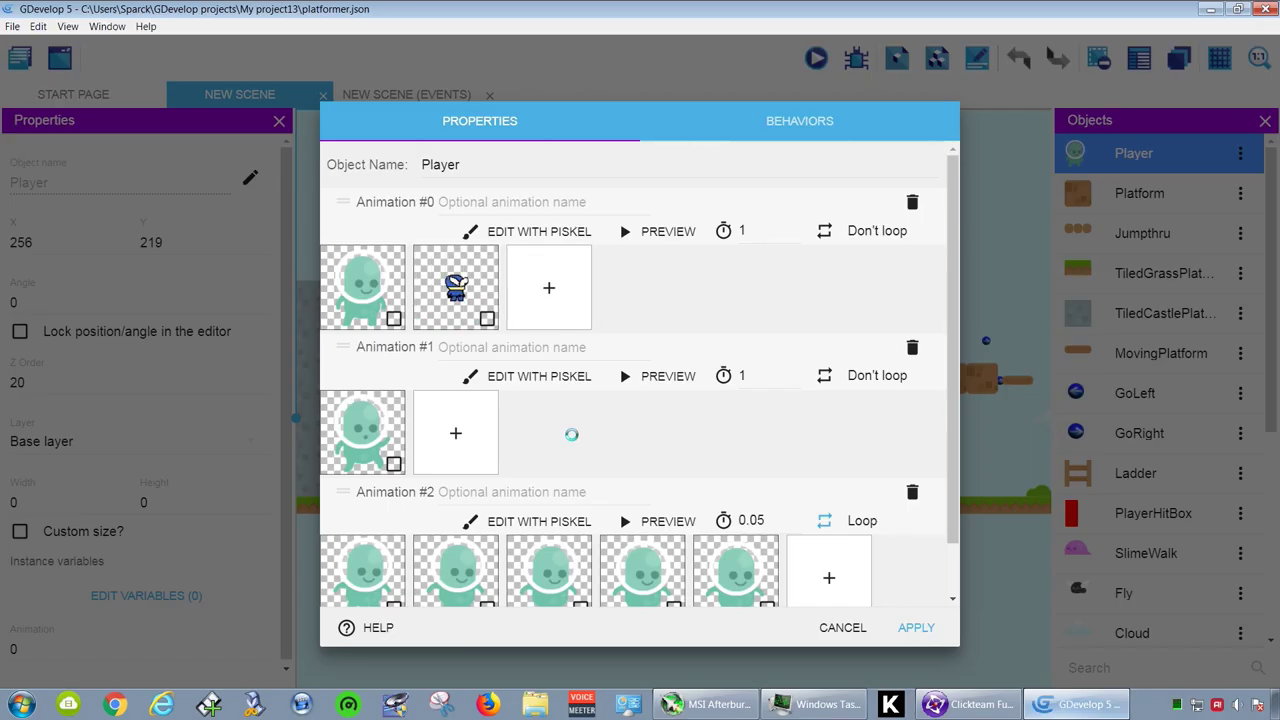
- Swap the alien frames for the ninja image in Player Animations #0 and #1
{"action": "right_click", "coordinate": [368, 300]}
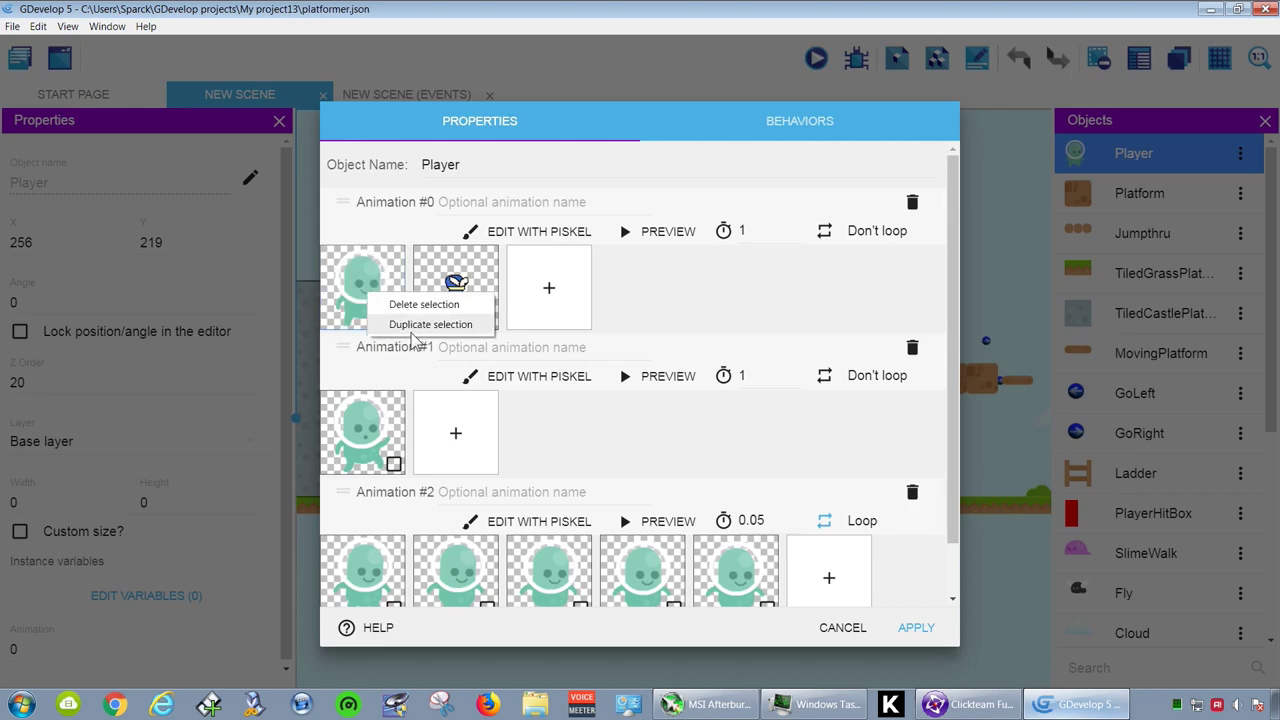
{"action": "left_click", "coordinate": [420, 306]}
{"action": "right_click", "coordinate": [375, 440]}
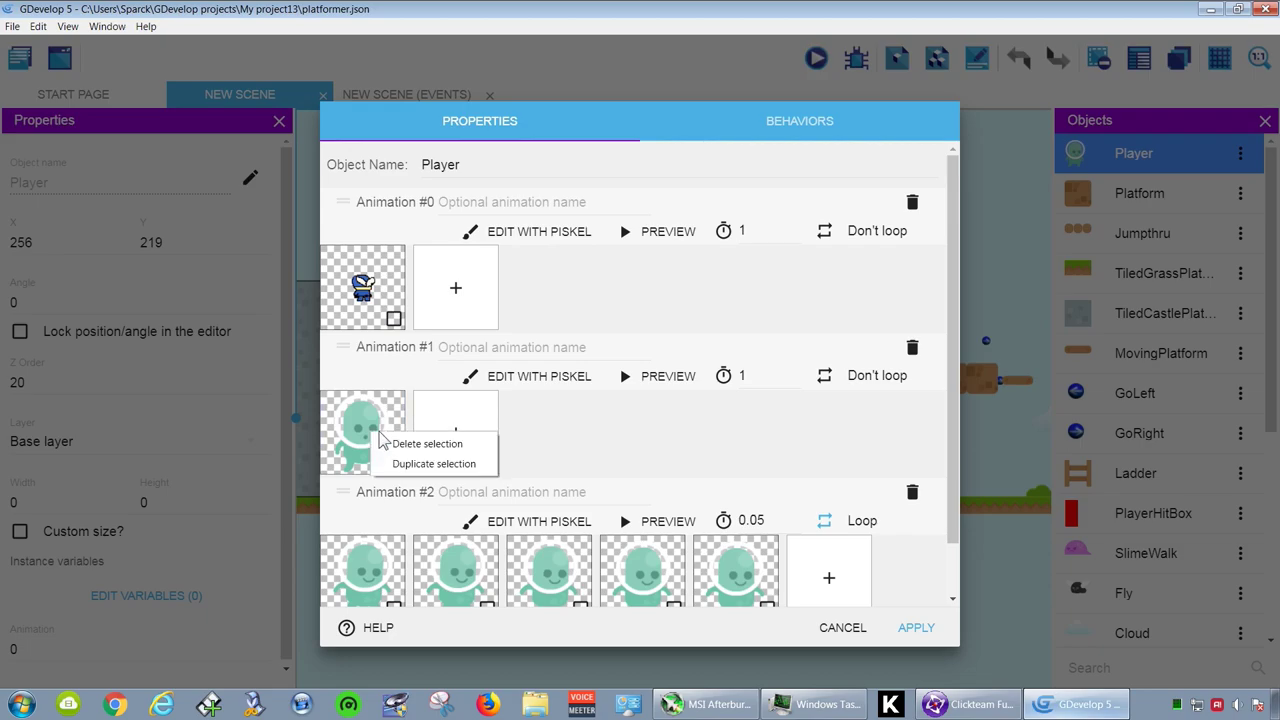
{"action": "left_click", "coordinate": [460, 420]}
{"action": "double_click", "coordinate": [570, 414]}
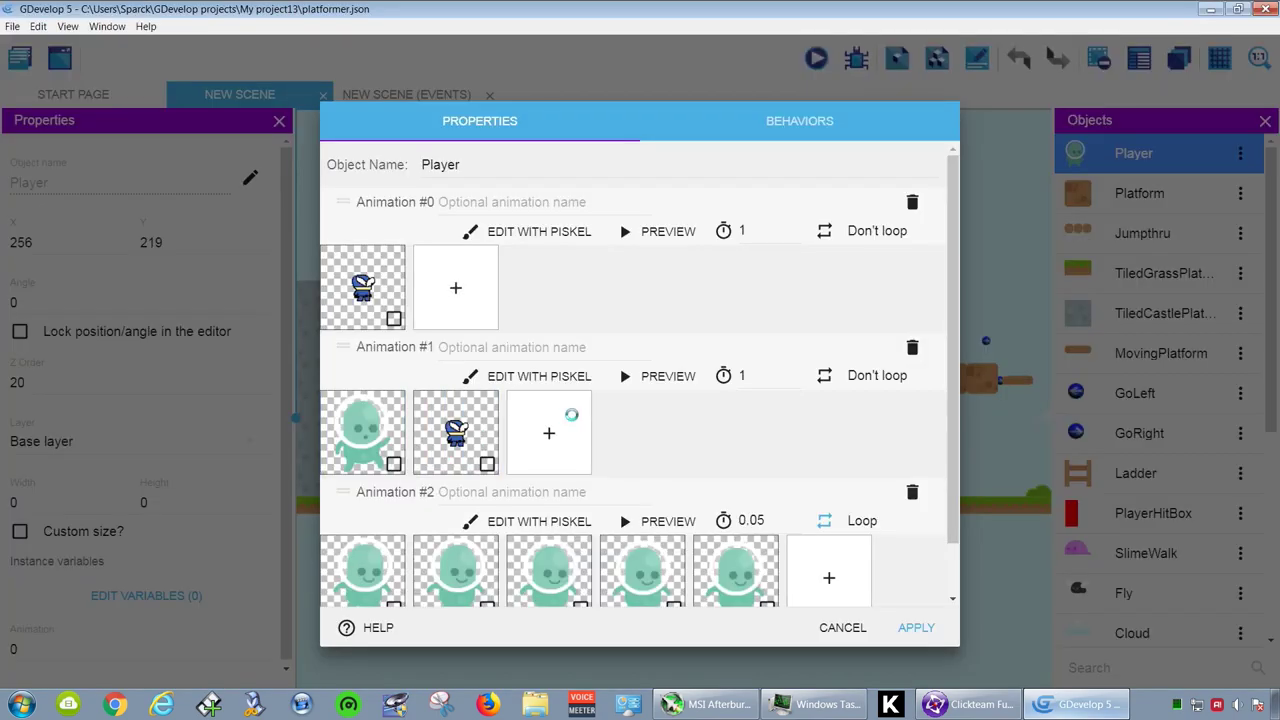
{"action": "right_click", "coordinate": [368, 450]}
{"action": "left_click", "coordinate": [410, 450]}
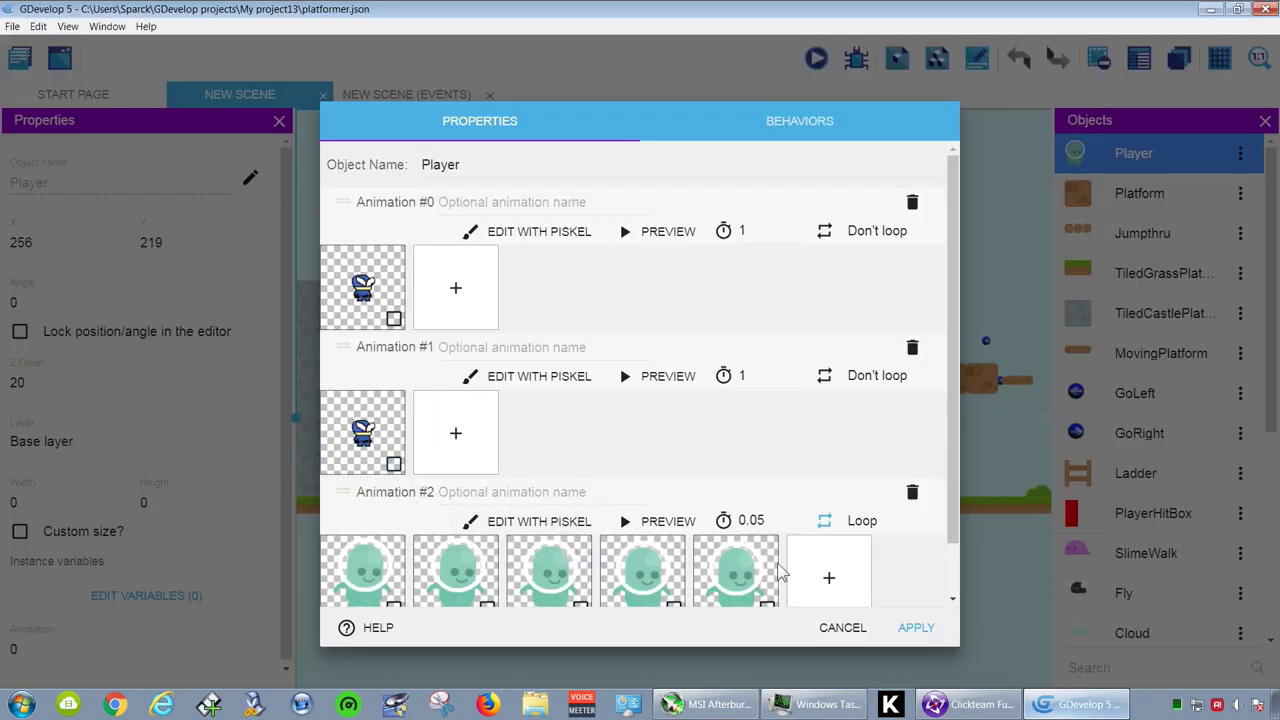
- Add the ninja to Animation #2, delete its five alien frames, and apply
{"action": "left_click", "coordinate": [829, 577]}
{"action": "double_click", "coordinate": [580, 406]}
{"action": "right_click", "coordinate": [396, 594]}
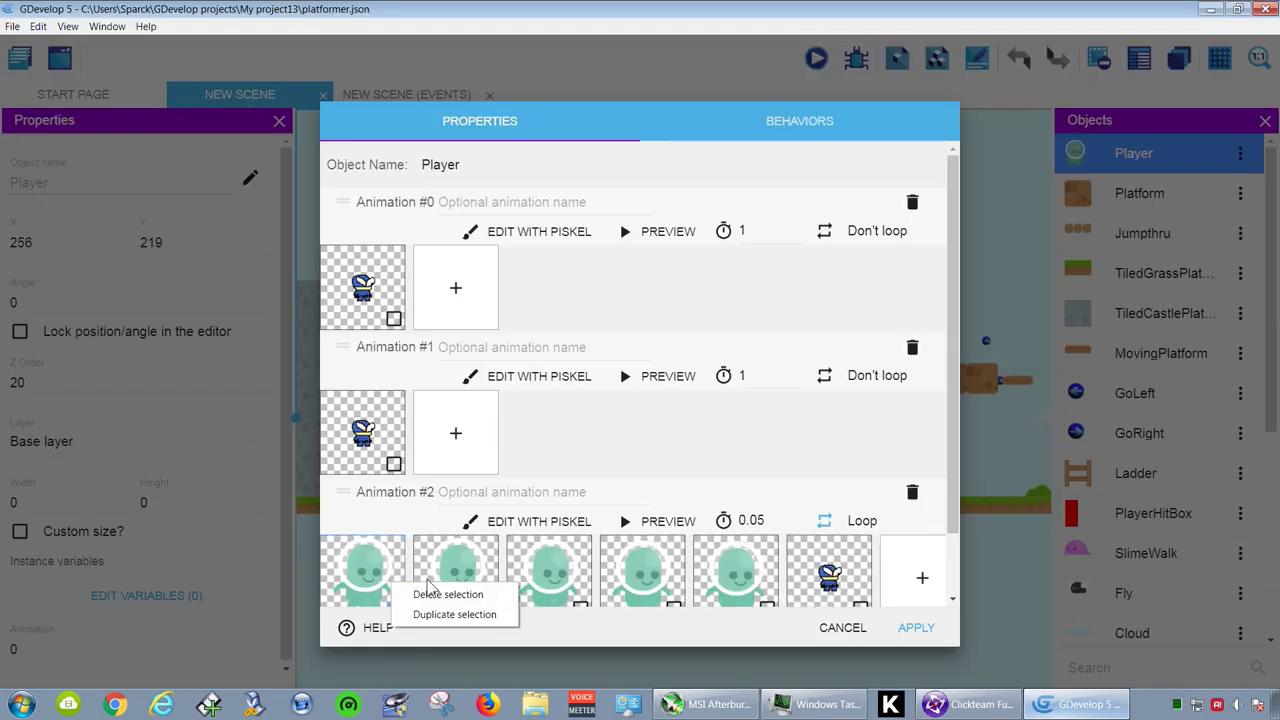
{"action": "left_click", "coordinate": [420, 591]}
{"action": "right_click", "coordinate": [398, 590]}
{"action": "left_click", "coordinate": [420, 591]}
{"action": "right_click", "coordinate": [396, 585]}
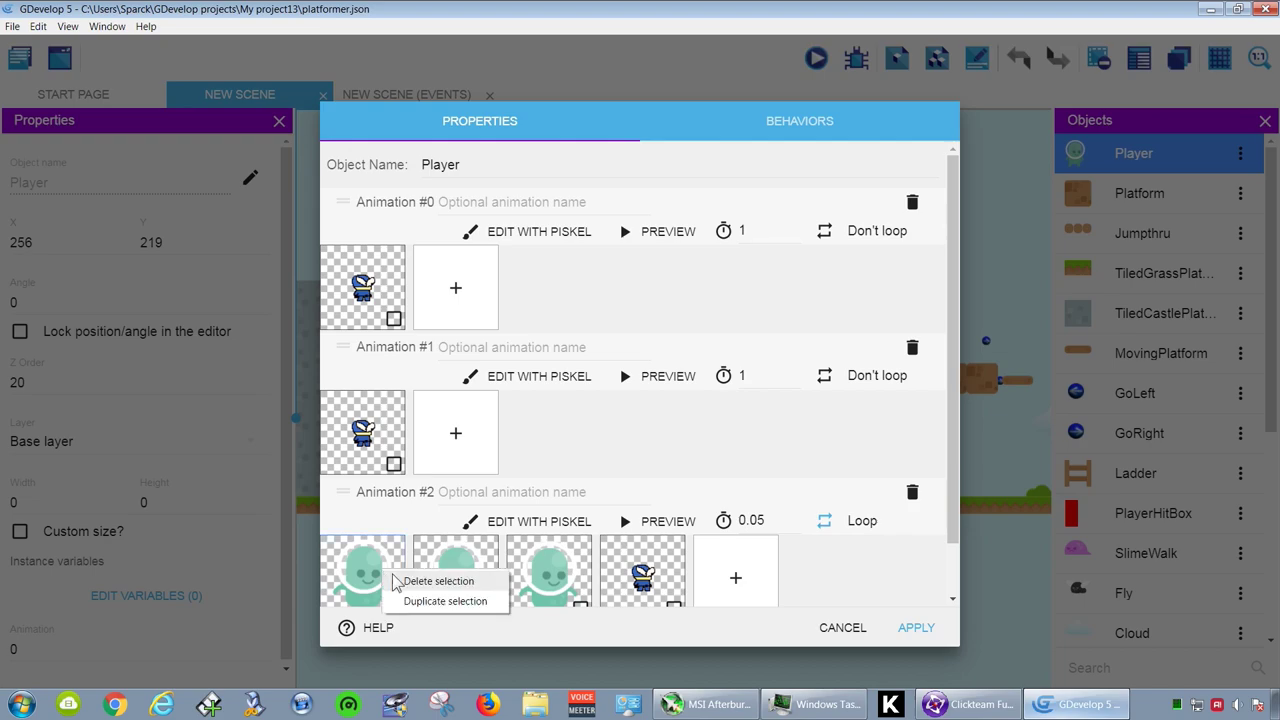
{"action": "left_click", "coordinate": [422, 593]}
{"action": "right_click", "coordinate": [390, 585]}
{"action": "left_click", "coordinate": [422, 593]}
{"action": "right_click", "coordinate": [387, 583]}
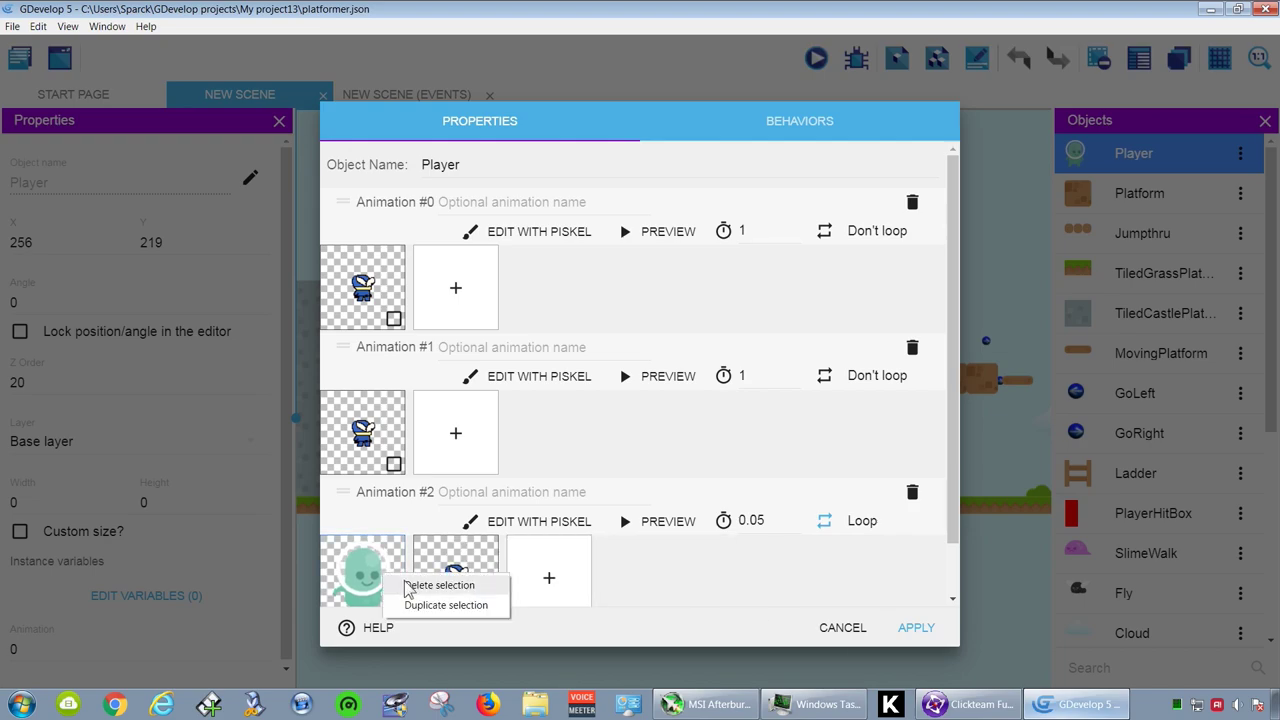
{"action": "left_click", "coordinate": [406, 587]}
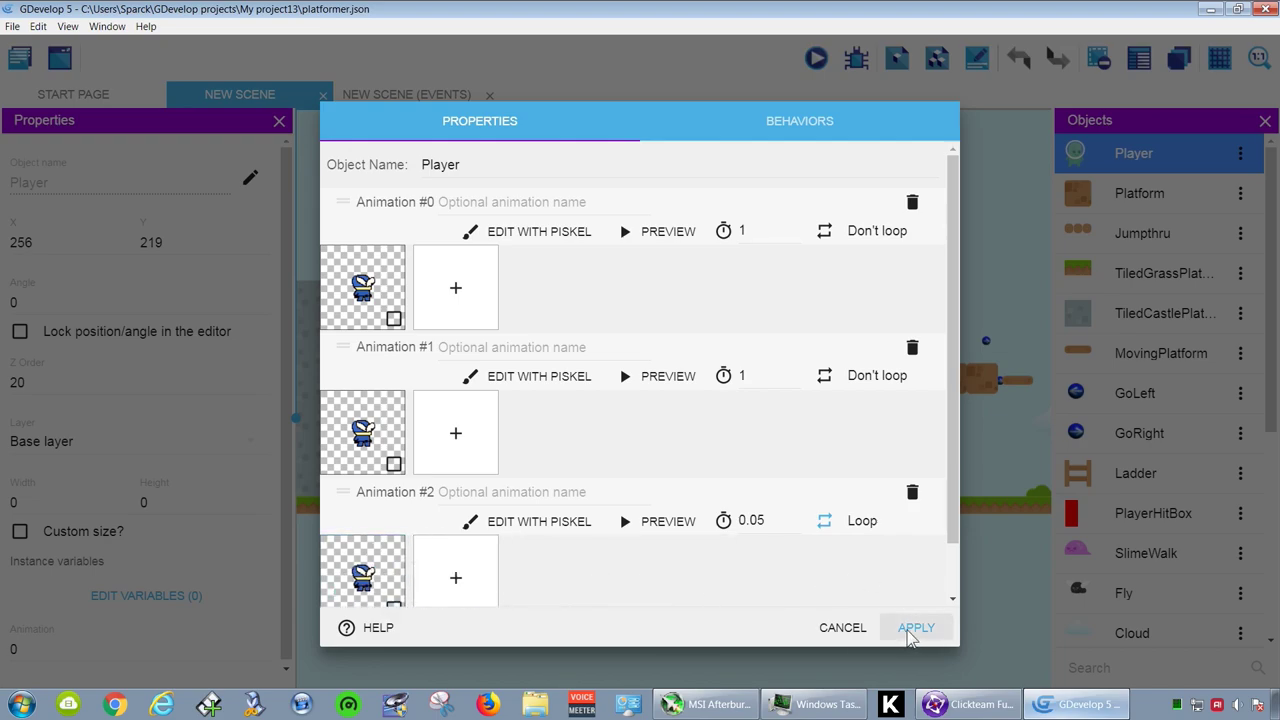
{"action": "left_click", "coordinate": [912, 634]}
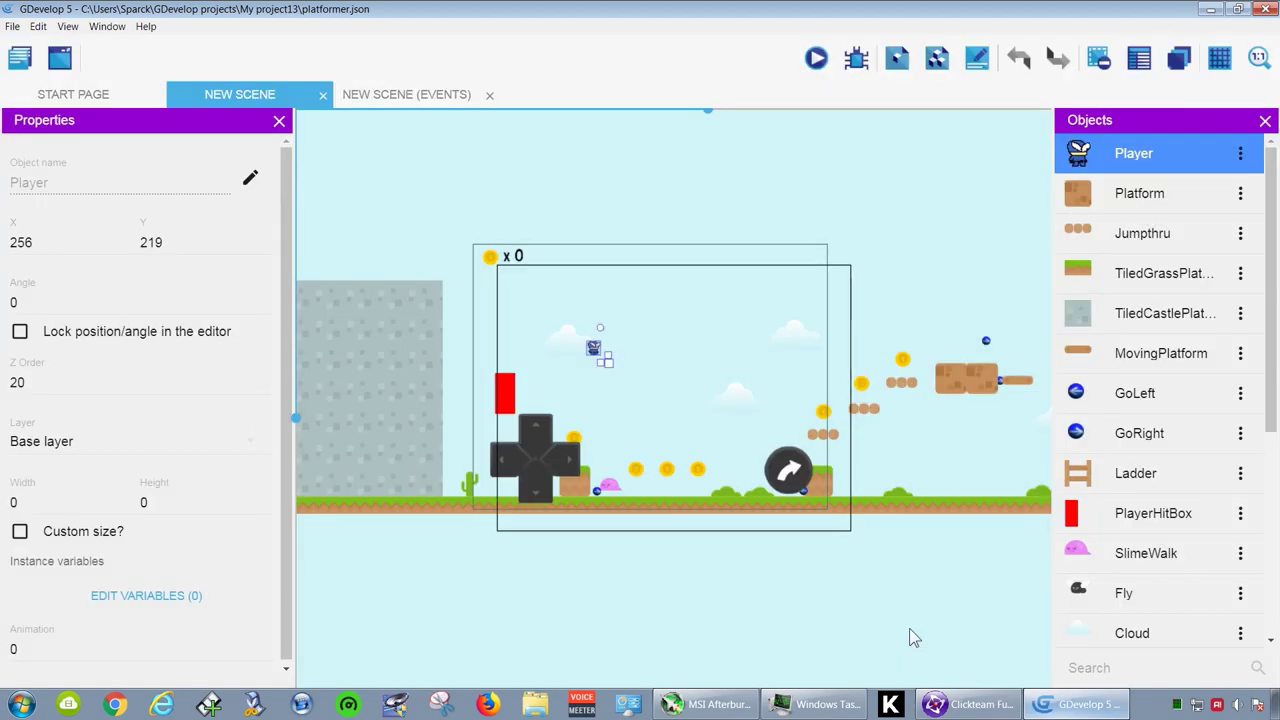
- Test-play the level with the ninja, running right and jumping for coins
{"action": "left_click", "coordinate": [818, 60]}
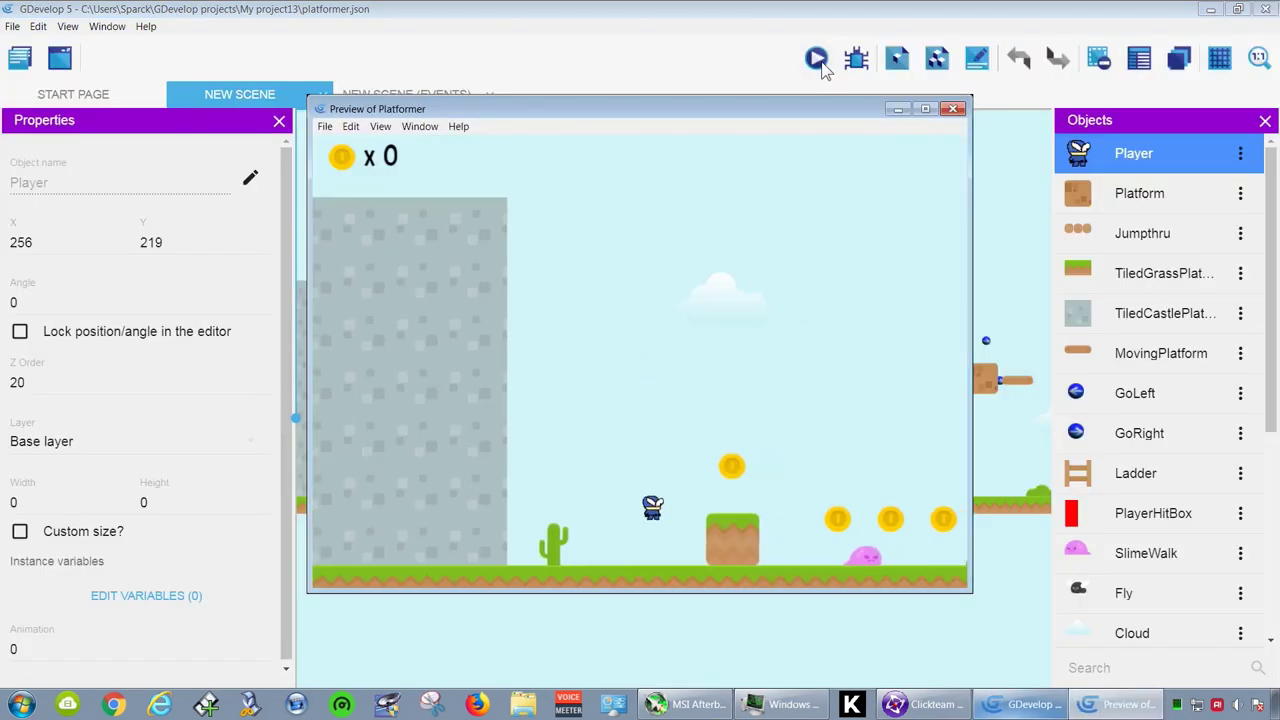
{"action": "key", "text": "Right"}
{"action": "key", "text": "space"}
{"action": "key", "text": "space"}
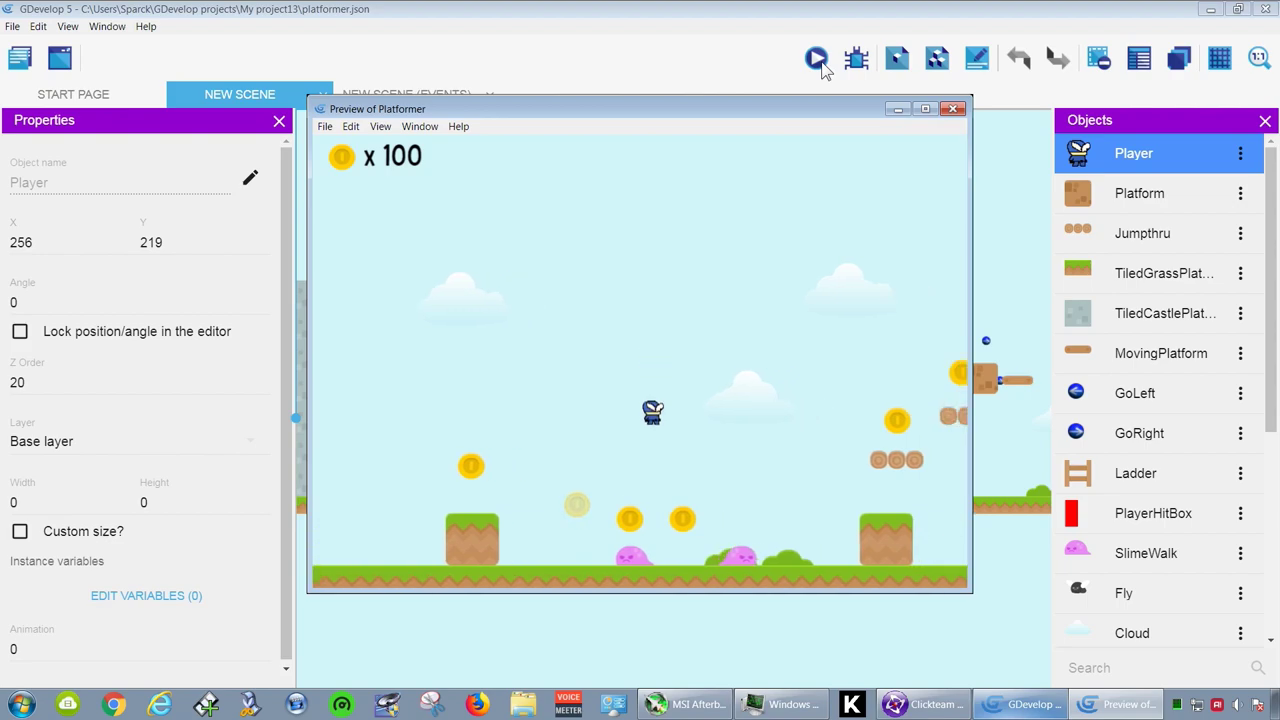
{"action": "key", "text": "Right"}
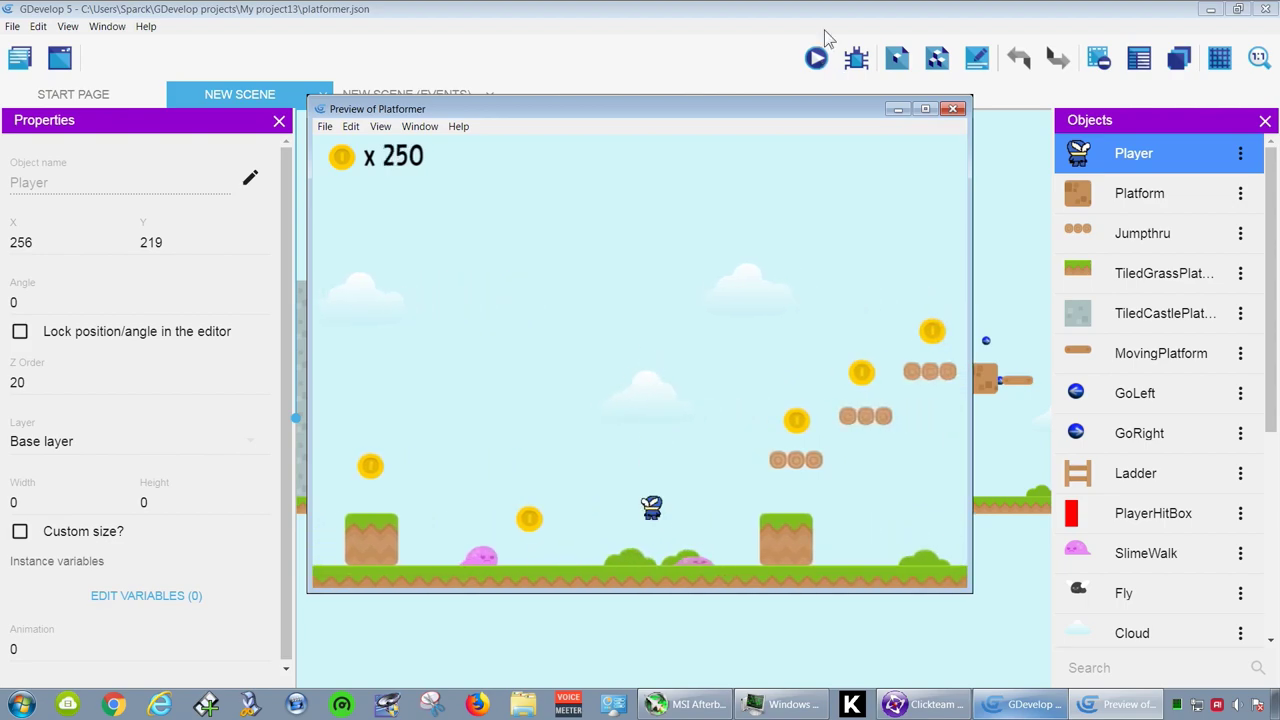
{"action": "left_click", "coordinate": [953, 108]}
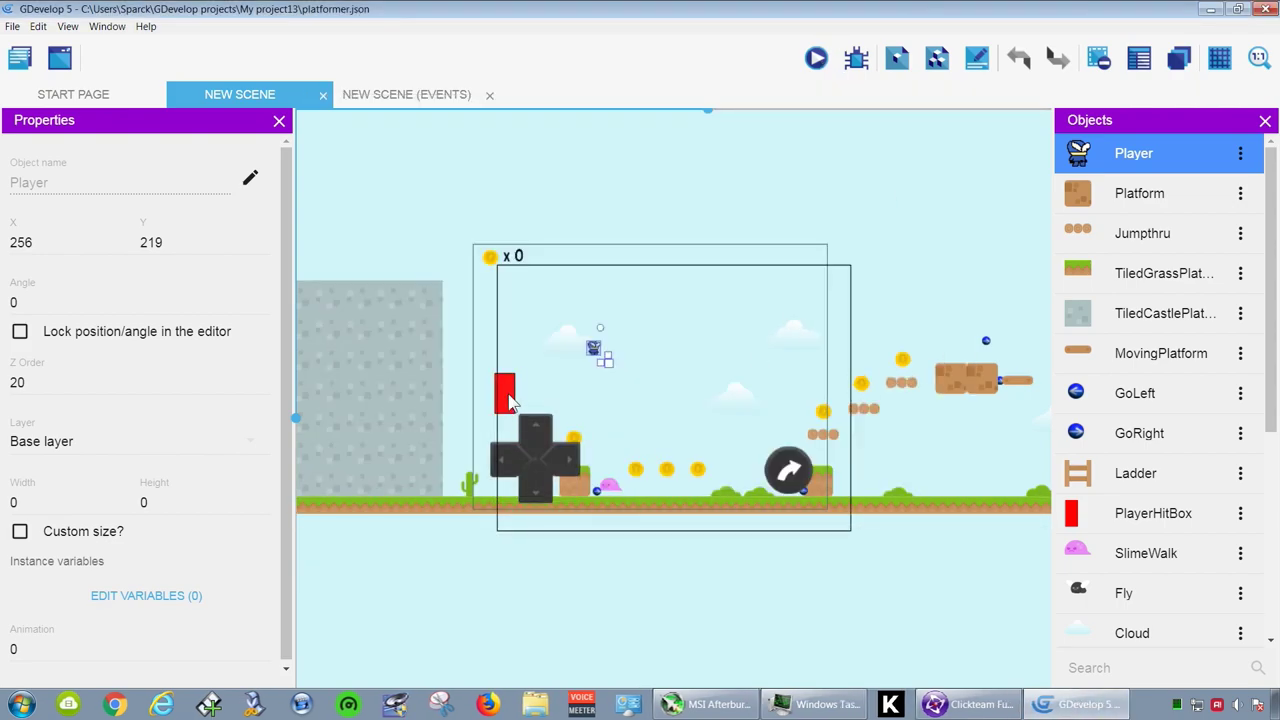
- Move the red PlayerHitBox onto the ninja and zoom in to select it
{"action": "left_click_drag", "start_coordinate": [510, 398], "coordinate": [615, 350]}
{"action": "scroll", "coordinate": [608, 365], "scroll_direction": "up", "scroll_amount": 2}
{"action": "scroll", "coordinate": [590, 355], "scroll_direction": "up", "scroll_amount": 3}
{"action": "scroll", "coordinate": [585, 350], "scroll_direction": "up", "scroll_amount": 2}
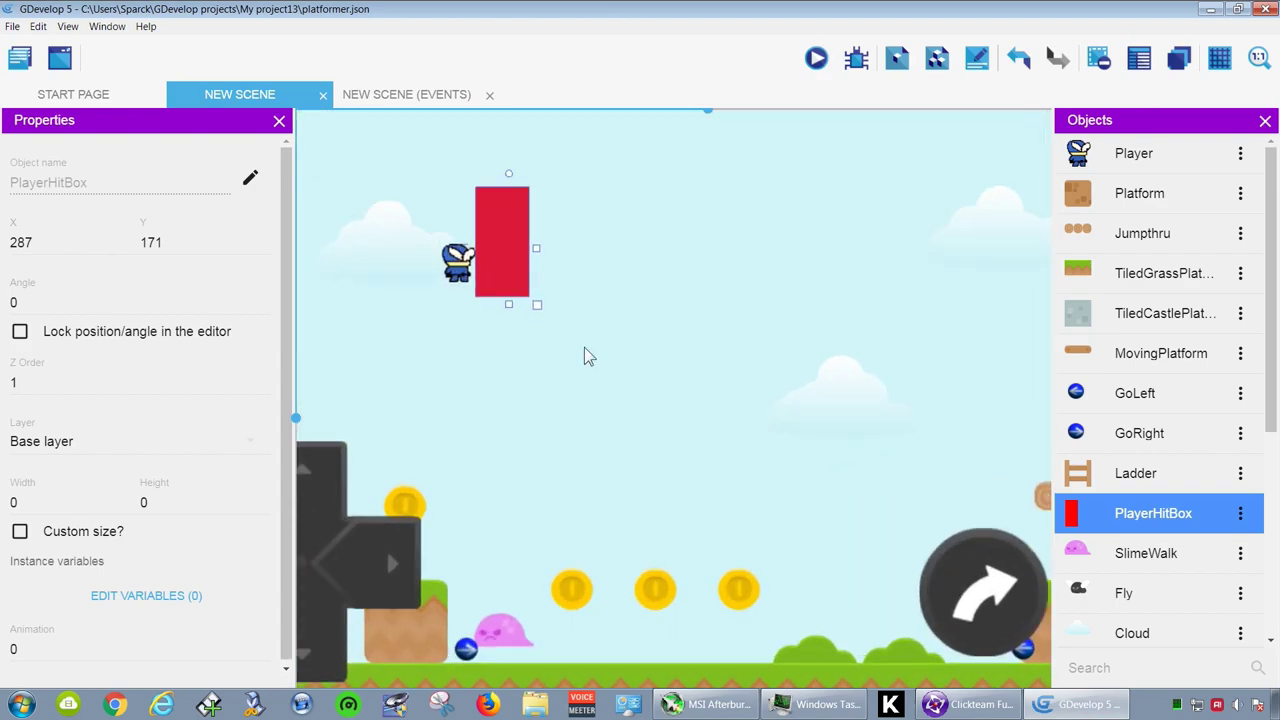
{"action": "middle_click_drag", "start_coordinate": [568, 308], "coordinate": [849, 468]}
{"action": "scroll", "coordinate": [784, 443], "scroll_direction": "up", "scroll_amount": 1}
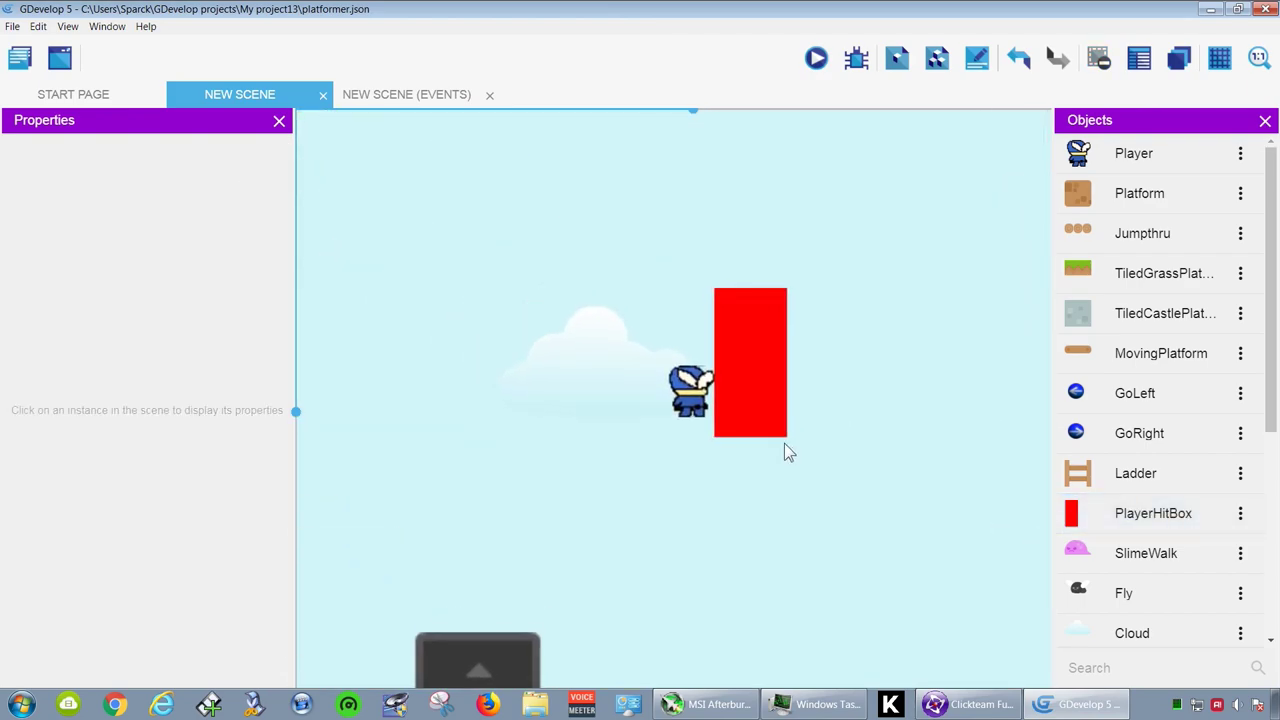
{"action": "scroll", "coordinate": [766, 413], "scroll_direction": "up", "scroll_amount": 1}
{"action": "left_click", "coordinate": [770, 413]}
- Shrink PlayerHitBox to 25×33 and test-play the level collecting coins
{"action": "mouse_move", "coordinate": [770, 448]}
{"action": "left_mouse_down"}
{"action": "mouse_move", "coordinate": [769, 335]}
{"action": "mouse_move", "coordinate": [770, 420]}
{"action": "left_mouse_up"}
{"action": "left_click", "coordinate": [816, 60]}
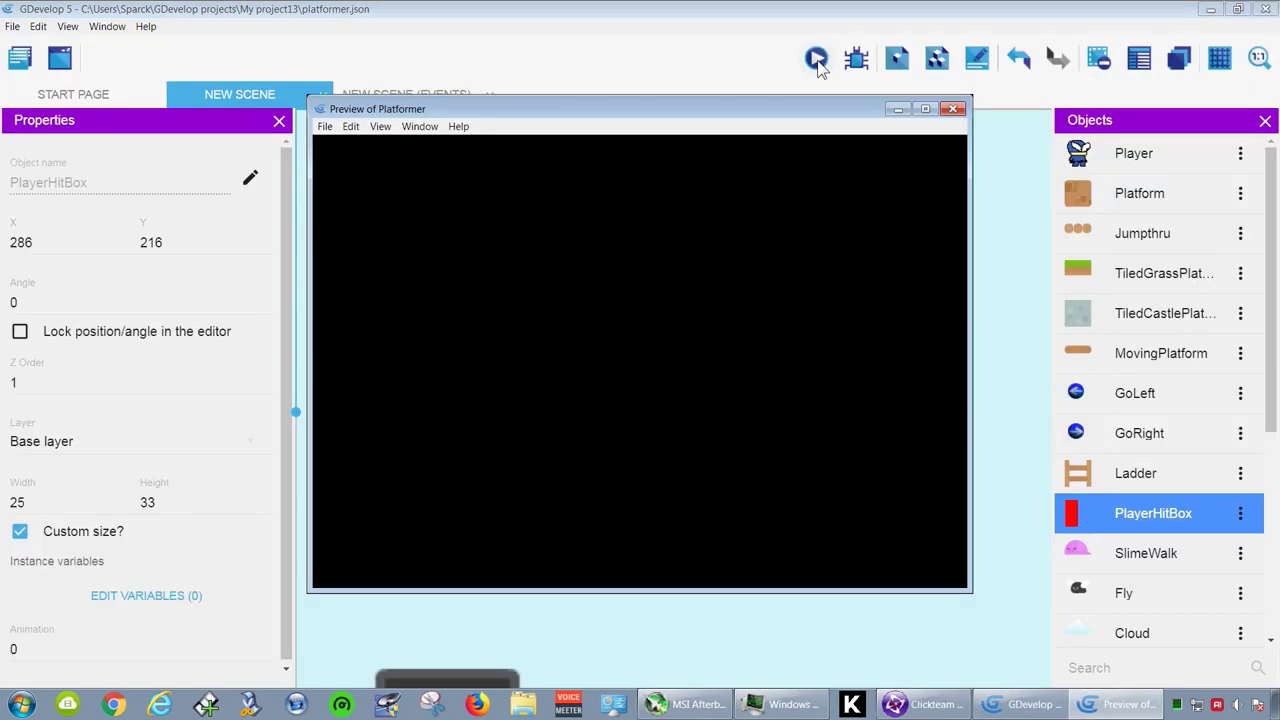
{"action": "key", "text": "Right"}
{"action": "key", "text": "space"}
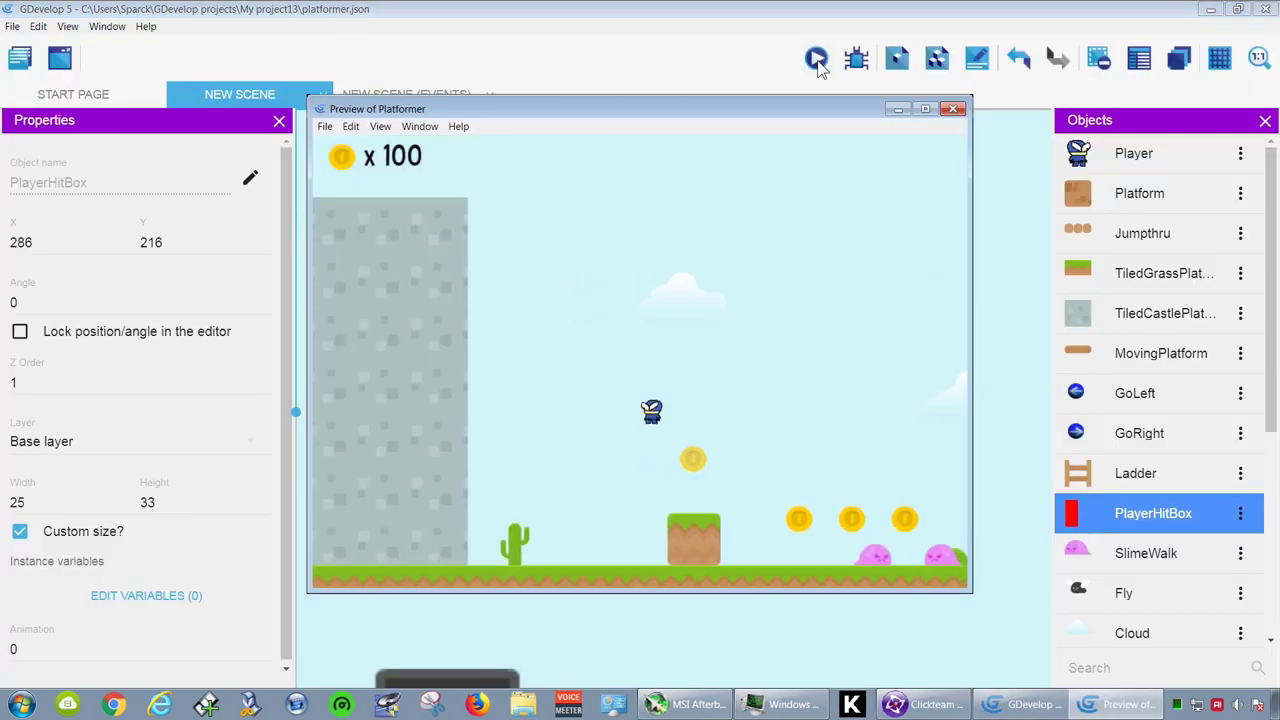
{"action": "key", "text": "space"}
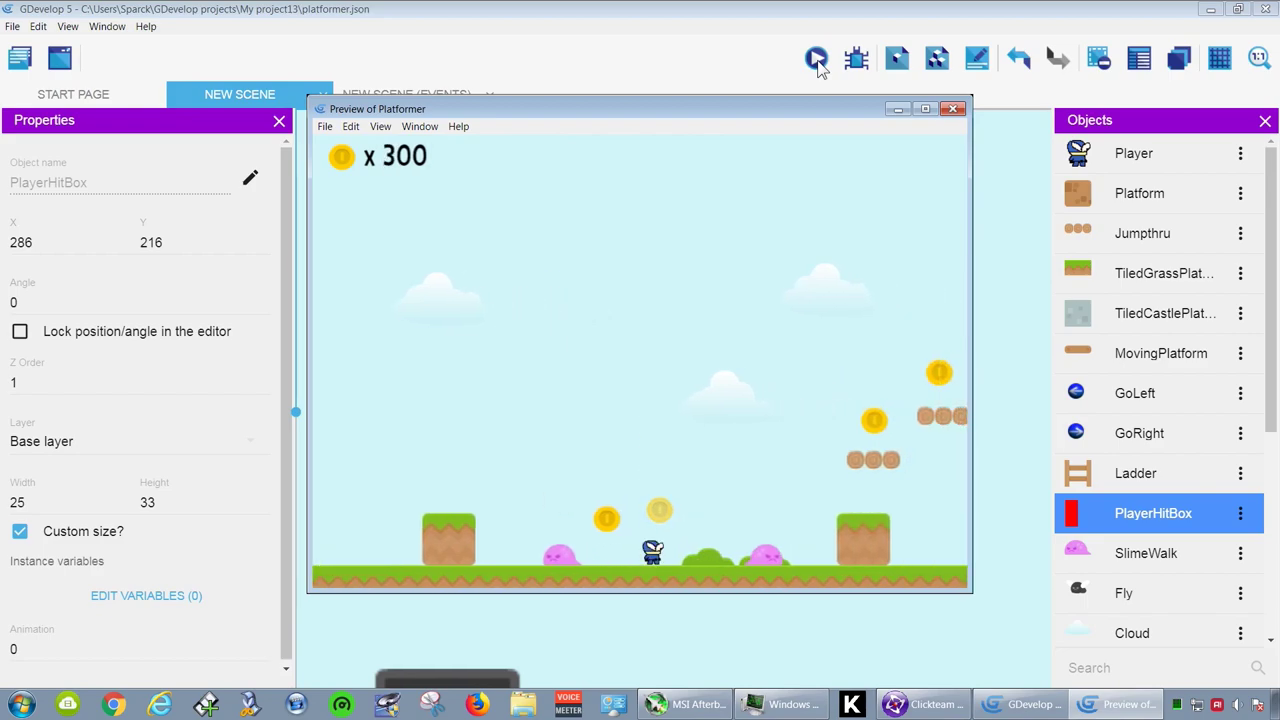
{"action": "left_click", "coordinate": [953, 108]}
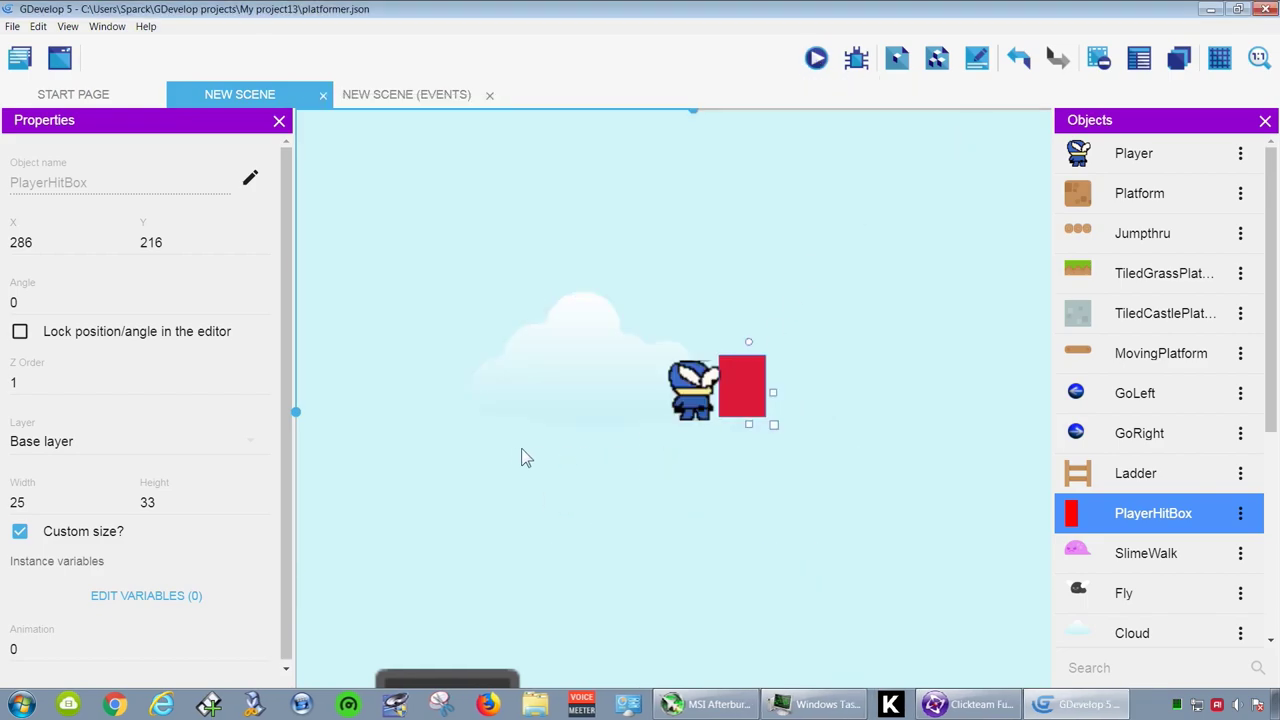
- Zoom the scene view back out
{"action": "scroll", "coordinate": [559, 430], "scroll_direction": "down", "scroll_amount": 1}
{"action": "scroll", "coordinate": [581, 433], "scroll_direction": "down", "scroll_amount": 1}
{"action": "scroll", "coordinate": [588, 434], "scroll_direction": "down", "scroll_amount": 2}
{"action": "scroll", "coordinate": [563, 429], "scroll_direction": "down", "scroll_amount": 2}
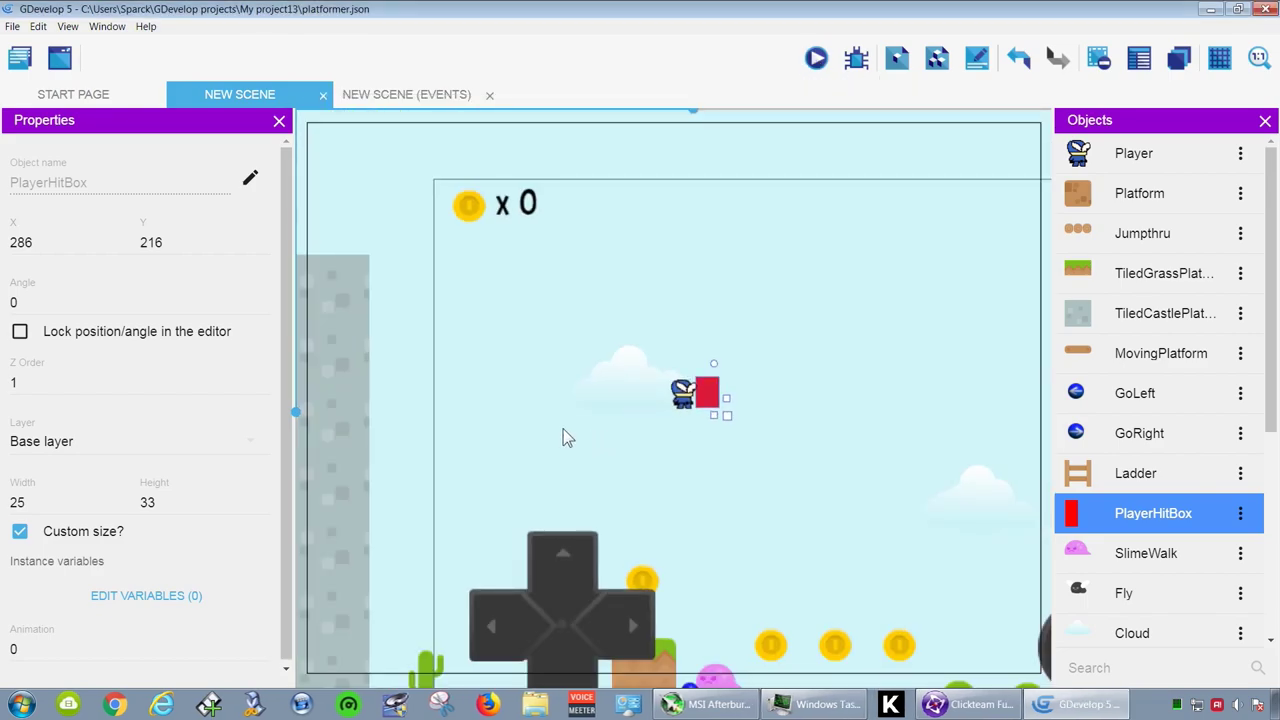
{"action": "scroll", "coordinate": [640, 435], "scroll_direction": "down", "scroll_amount": 2}
- Set the game window size to 444×250 in the project properties
{"action": "left_click", "coordinate": [20, 58]}
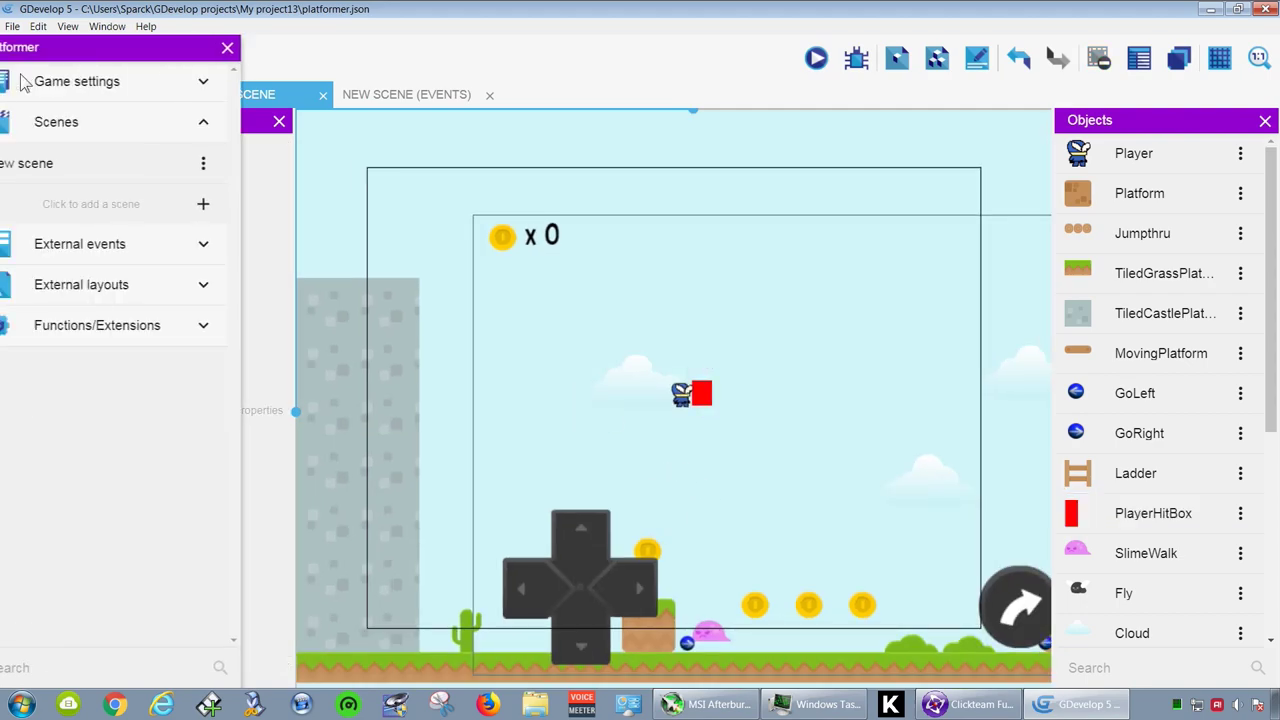
{"action": "left_click", "coordinate": [137, 88]}
{"action": "left_click", "coordinate": [145, 121]}
{"action": "double_click", "coordinate": [355, 228]}
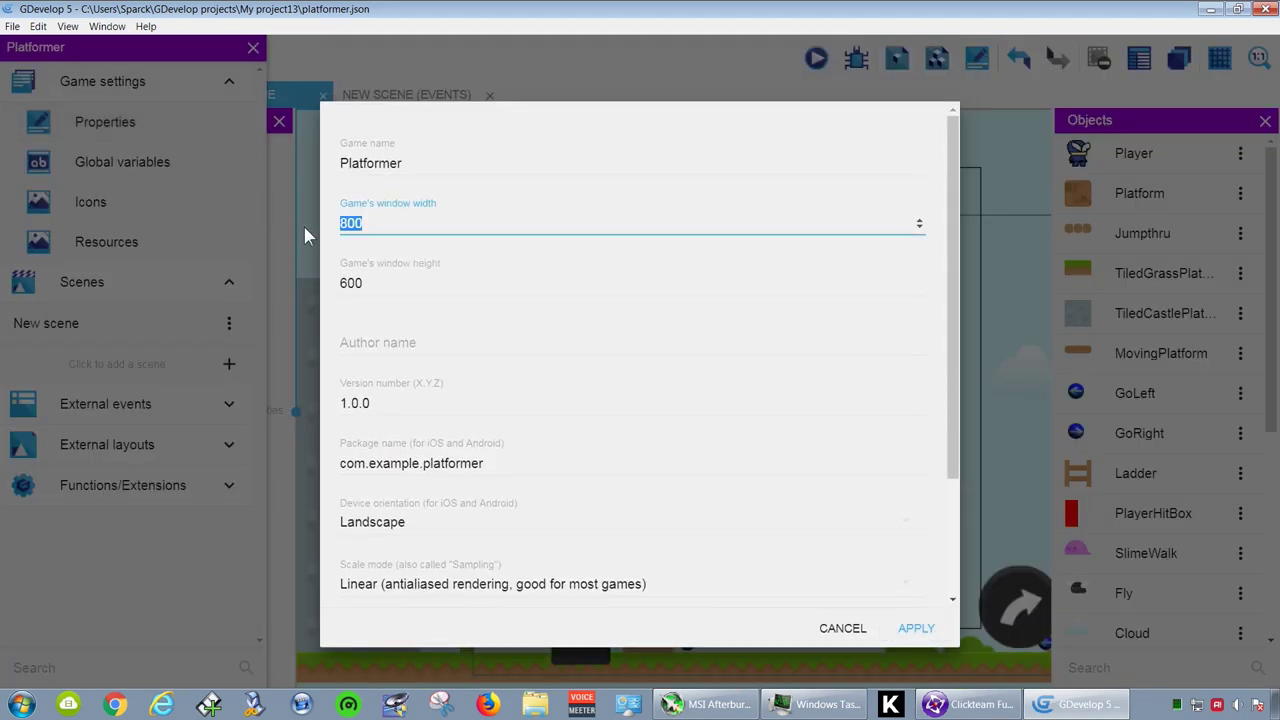
{"action": "left_click_drag", "start_coordinate": [362, 284], "coordinate": [324, 287]}
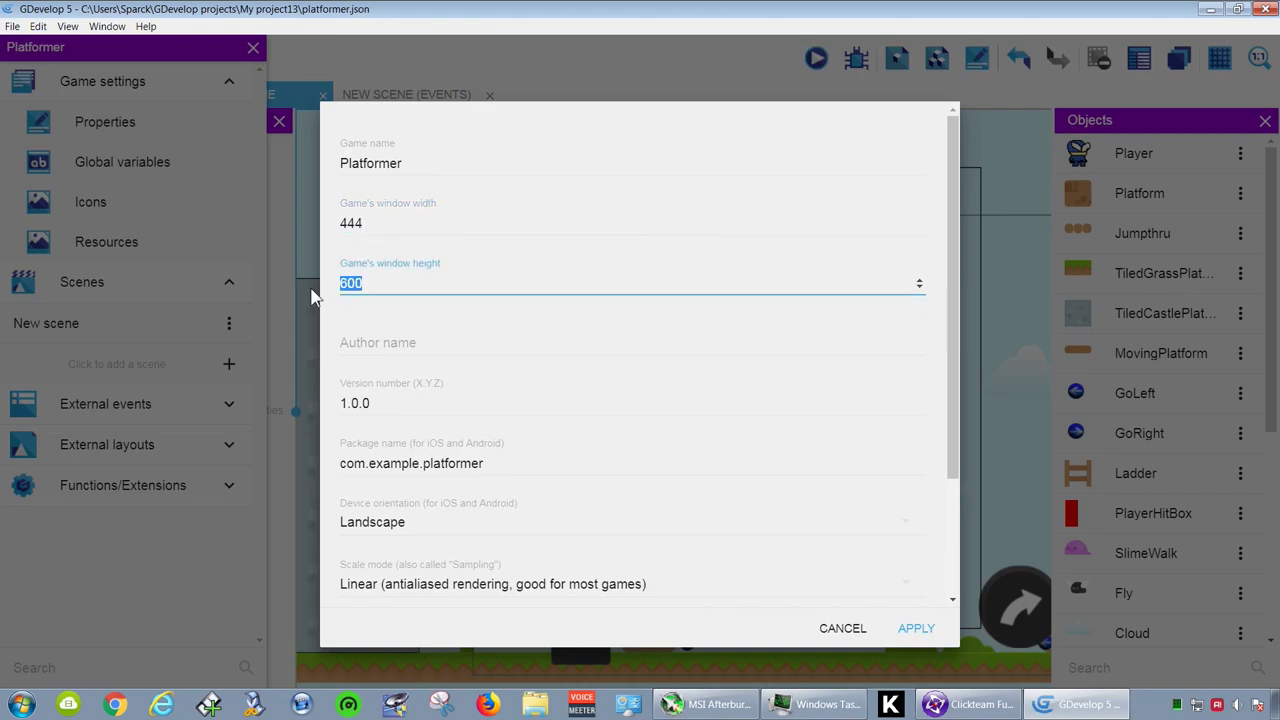
{"action": "type", "text": "250"}
{"action": "key", "text": "Return"}
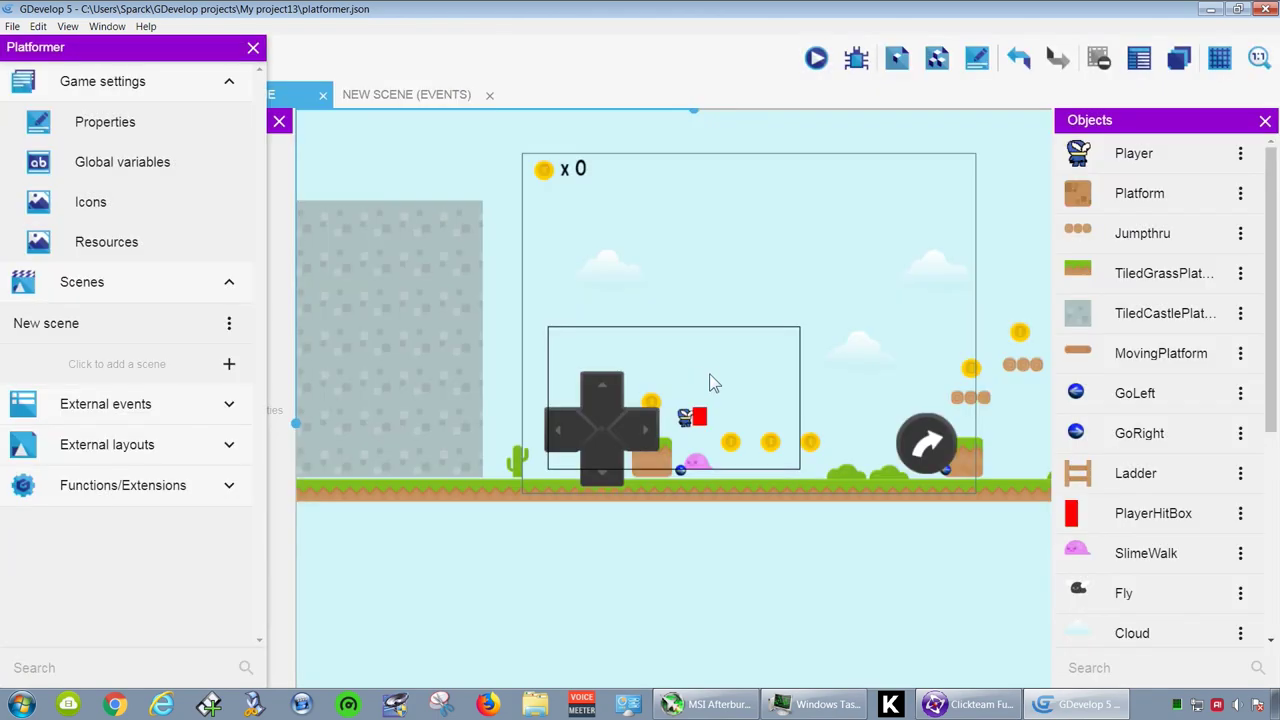
- Give PlayerHitBox's platformer behavior max falling speed 500 and max speed 150
{"action": "left_click_drag", "start_coordinate": [719, 482], "coordinate": [740, 236]}
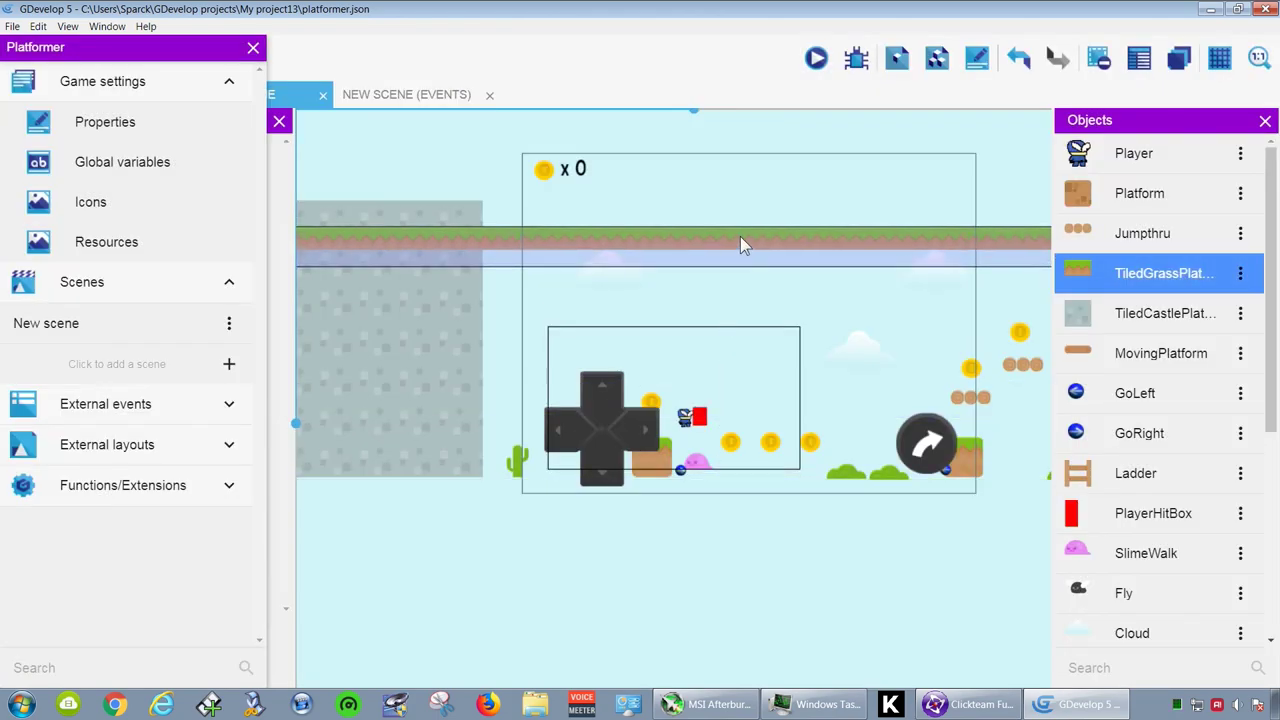
{"action": "left_click", "coordinate": [1241, 513]}
{"action": "left_click", "coordinate": [1200, 312]}
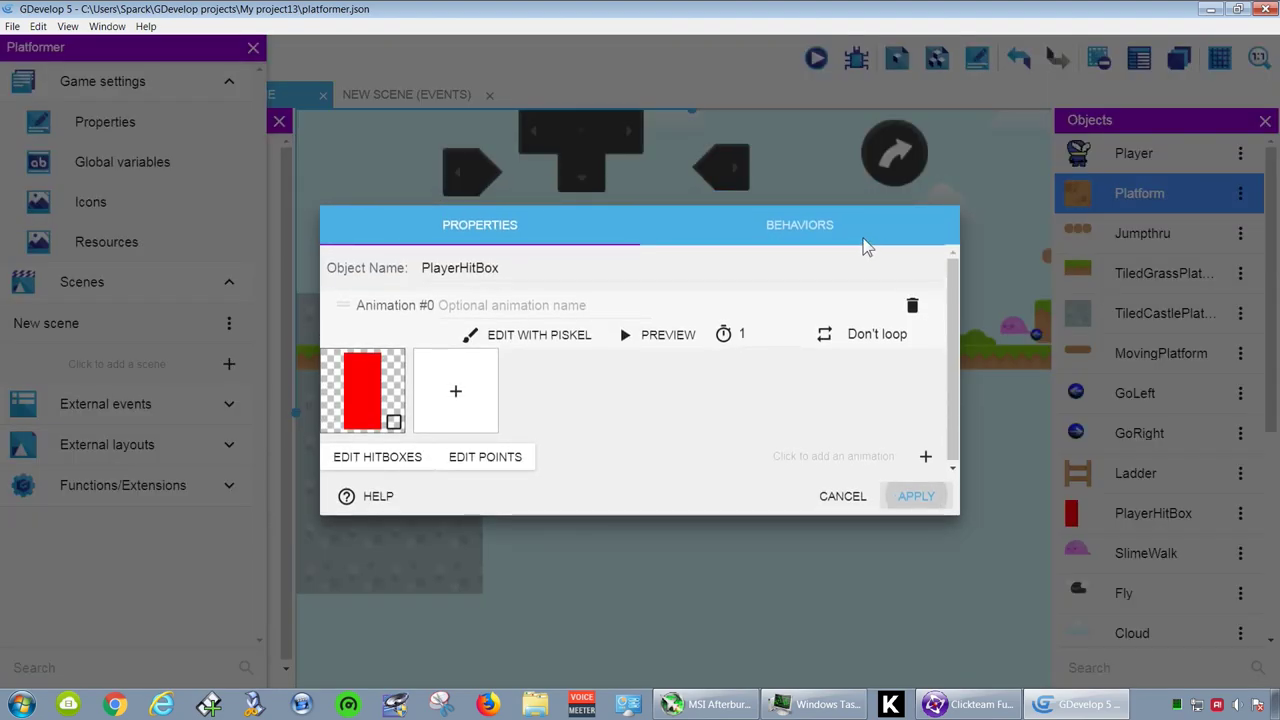
{"action": "left_click", "coordinate": [866, 240]}
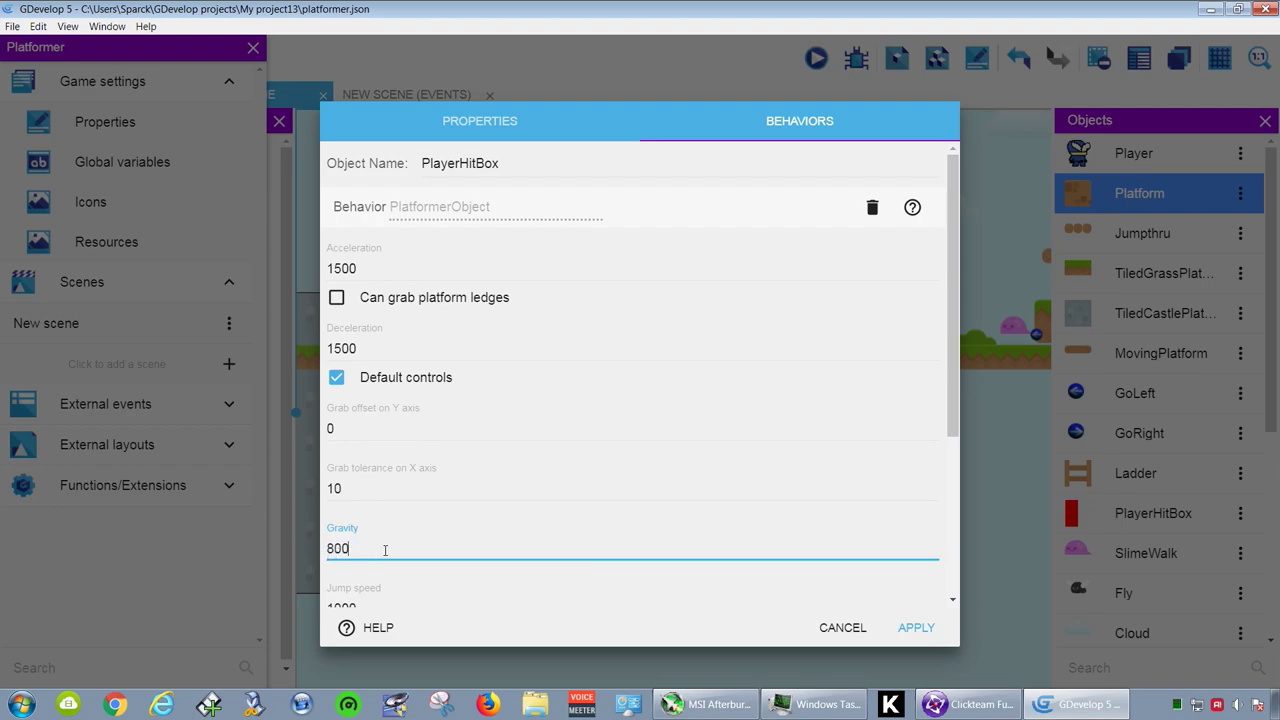
{"action": "scroll", "coordinate": [394, 549], "scroll_direction": "down", "scroll_amount": 2}
{"action": "type", "text": "600"}
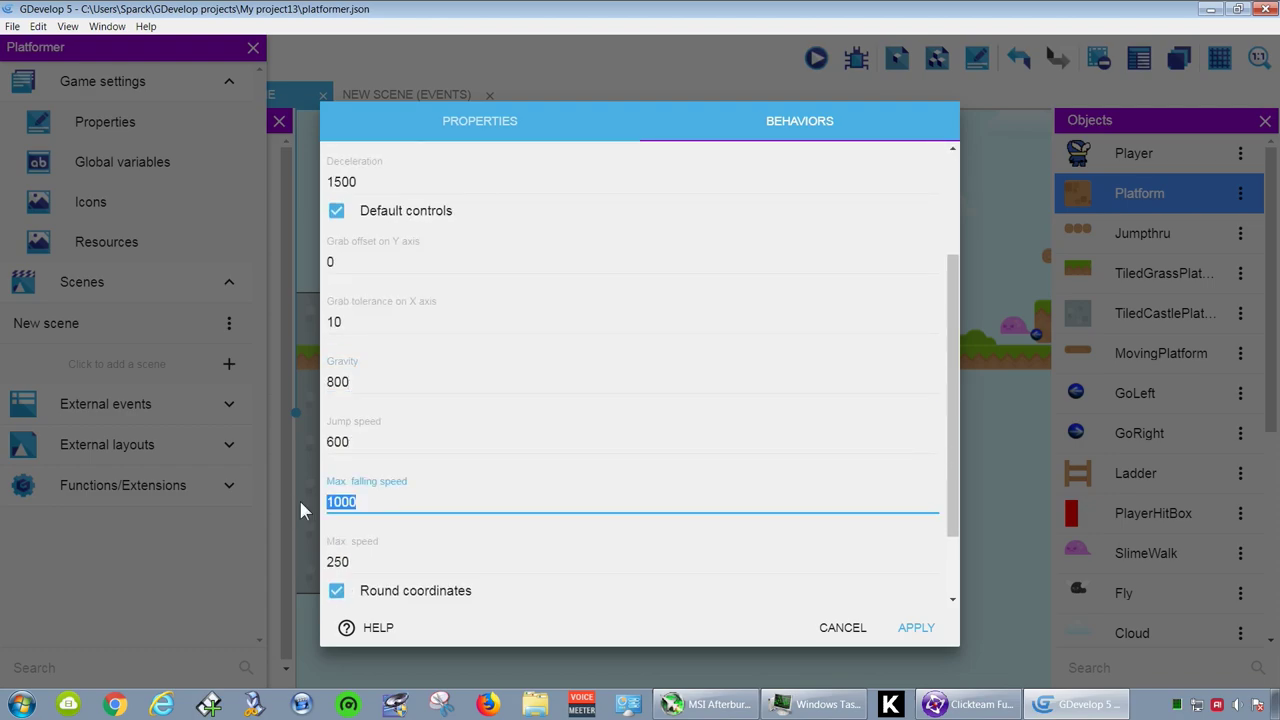
{"action": "type", "text": "500"}
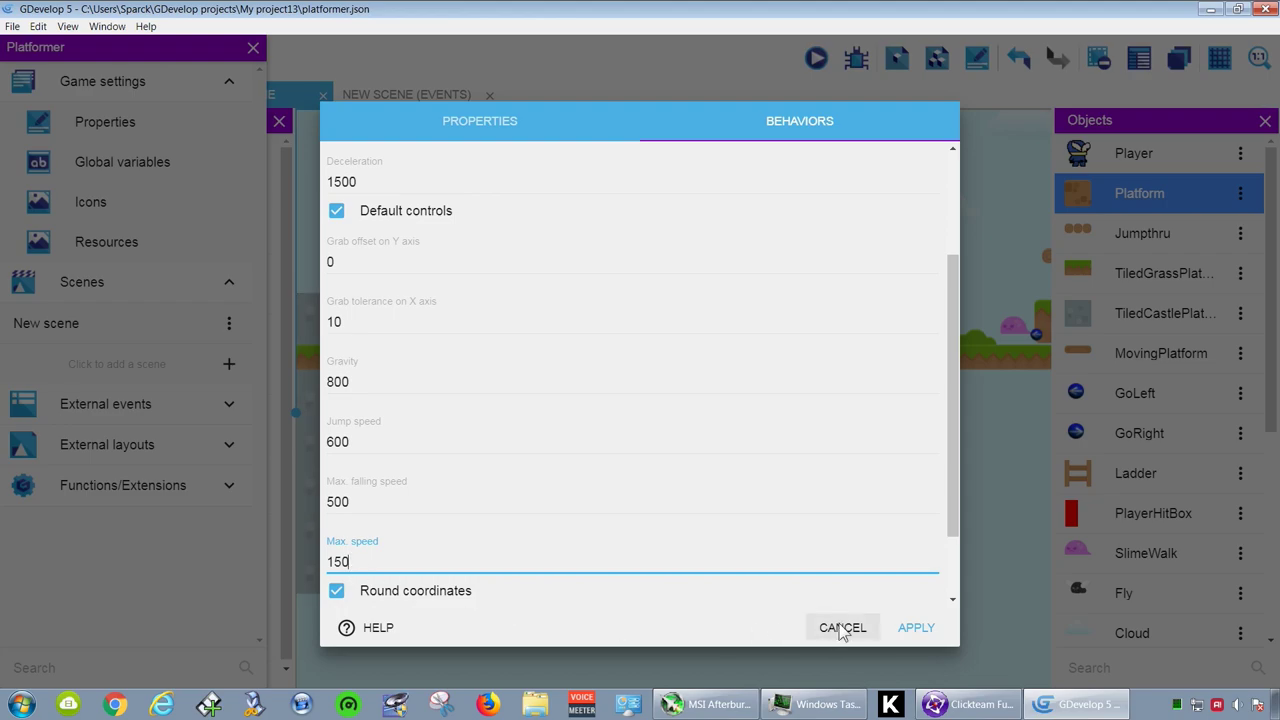
{"action": "left_click", "coordinate": [916, 627]}
- Preview the level maximized, walking and jumping the ninja to collect coins
{"action": "left_click", "coordinate": [816, 60]}
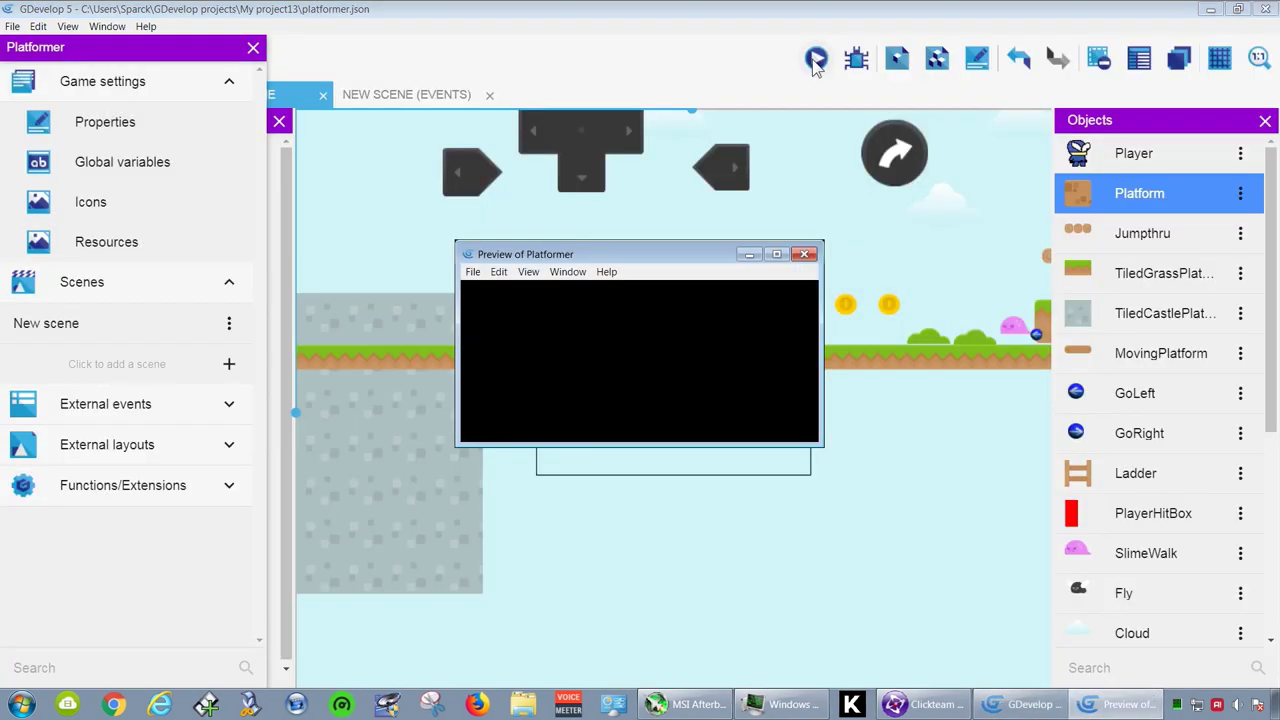
{"action": "key", "text": "Left"}
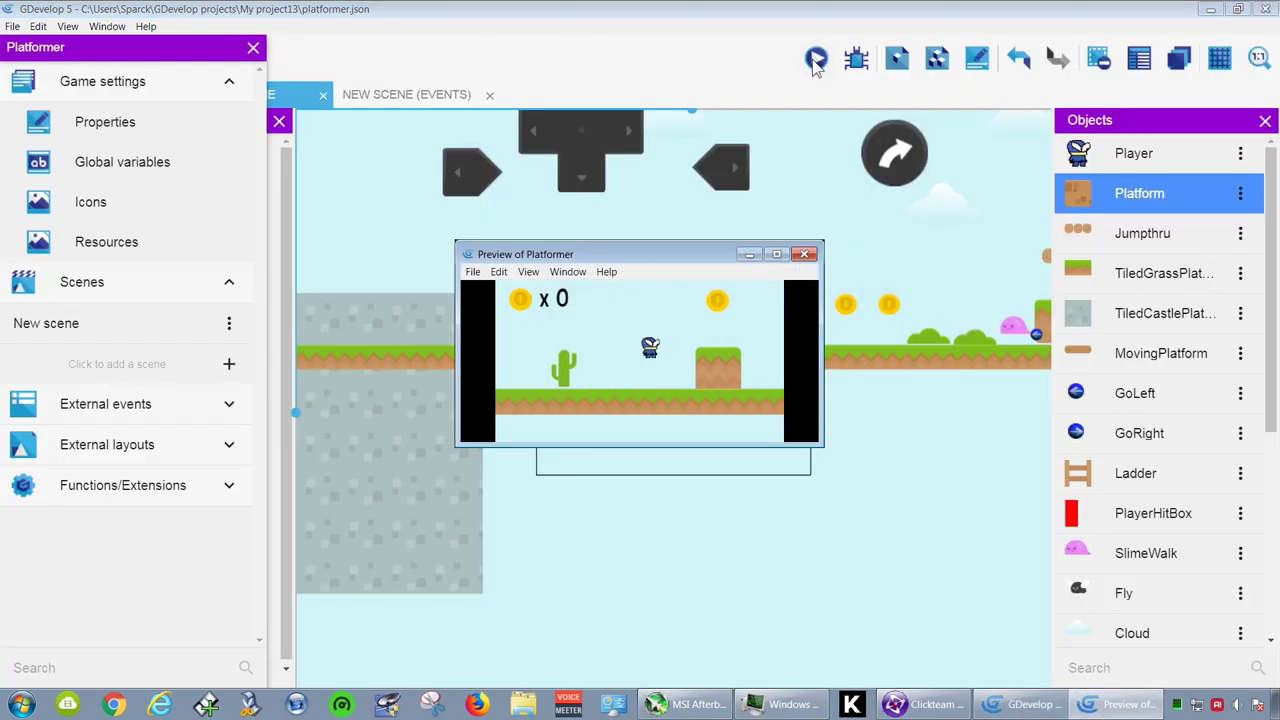
{"action": "left_click", "coordinate": [778, 256]}
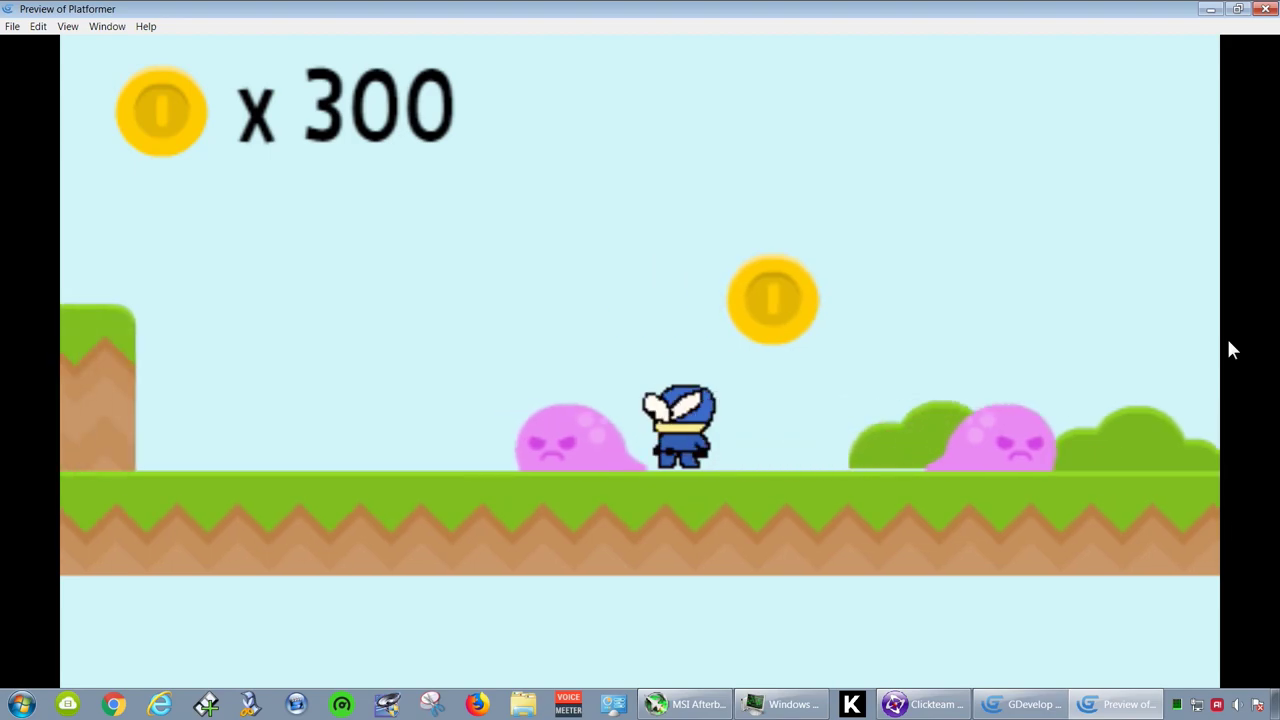
{"action": "key", "text": "Left"}
{"action": "key", "text": "space"}
{"action": "key", "text": "Right"}
{"action": "key", "text": "space"}
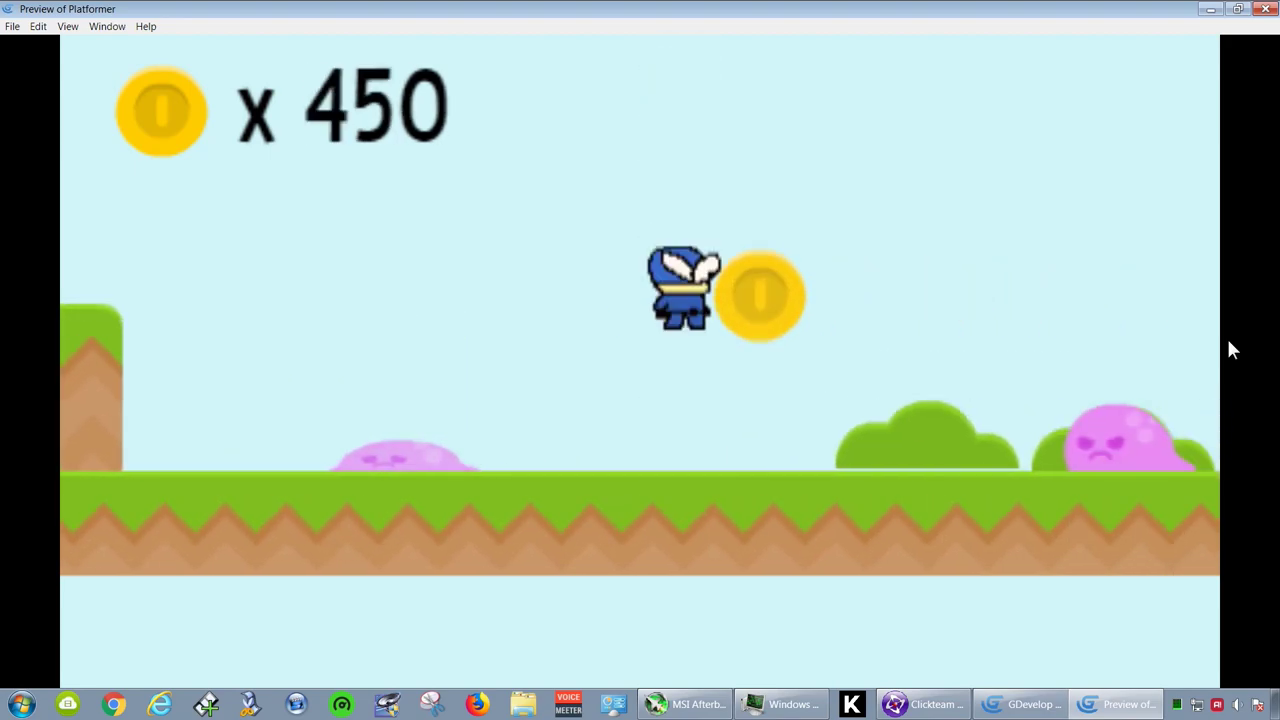
{"action": "key", "text": "space"}
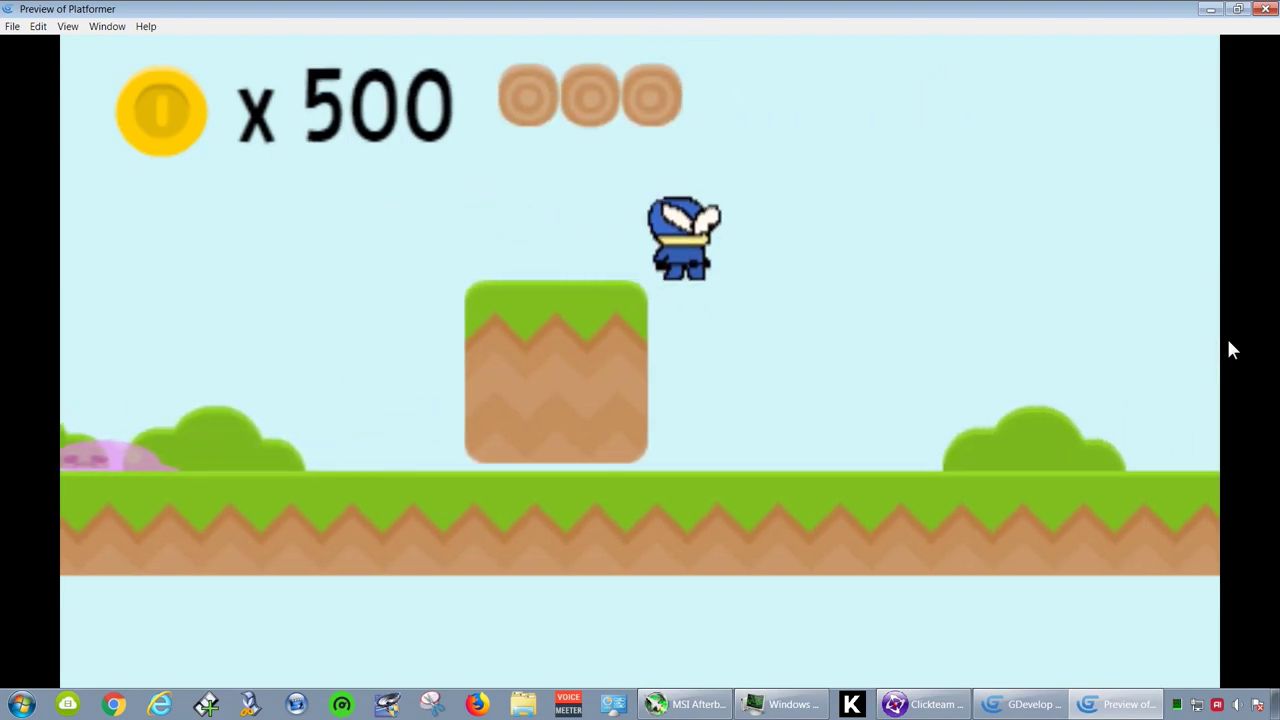
- Inspect the sparckman.png, shadedDark09.png and plant.png image resource settings
{"action": "left_click", "coordinate": [1258, 8]}
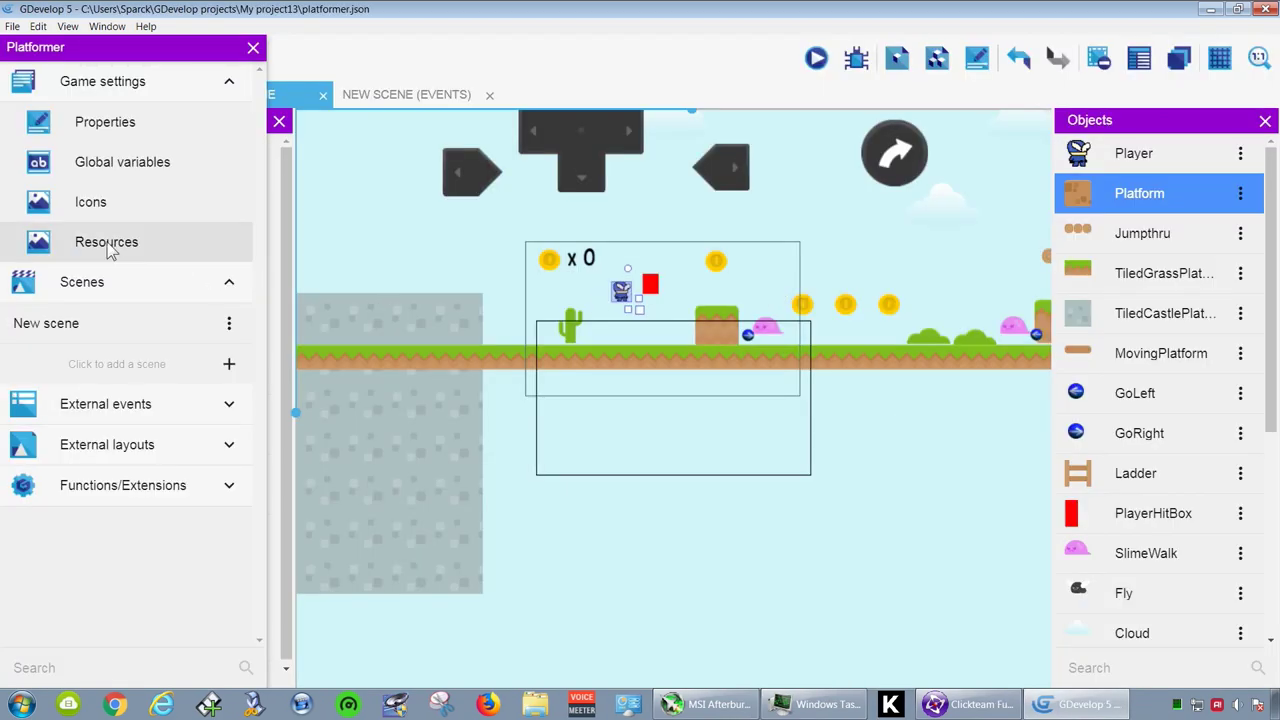
{"action": "left_click", "coordinate": [106, 242]}
{"action": "scroll", "coordinate": [1220, 313], "scroll_direction": "down", "scroll_amount": 10}
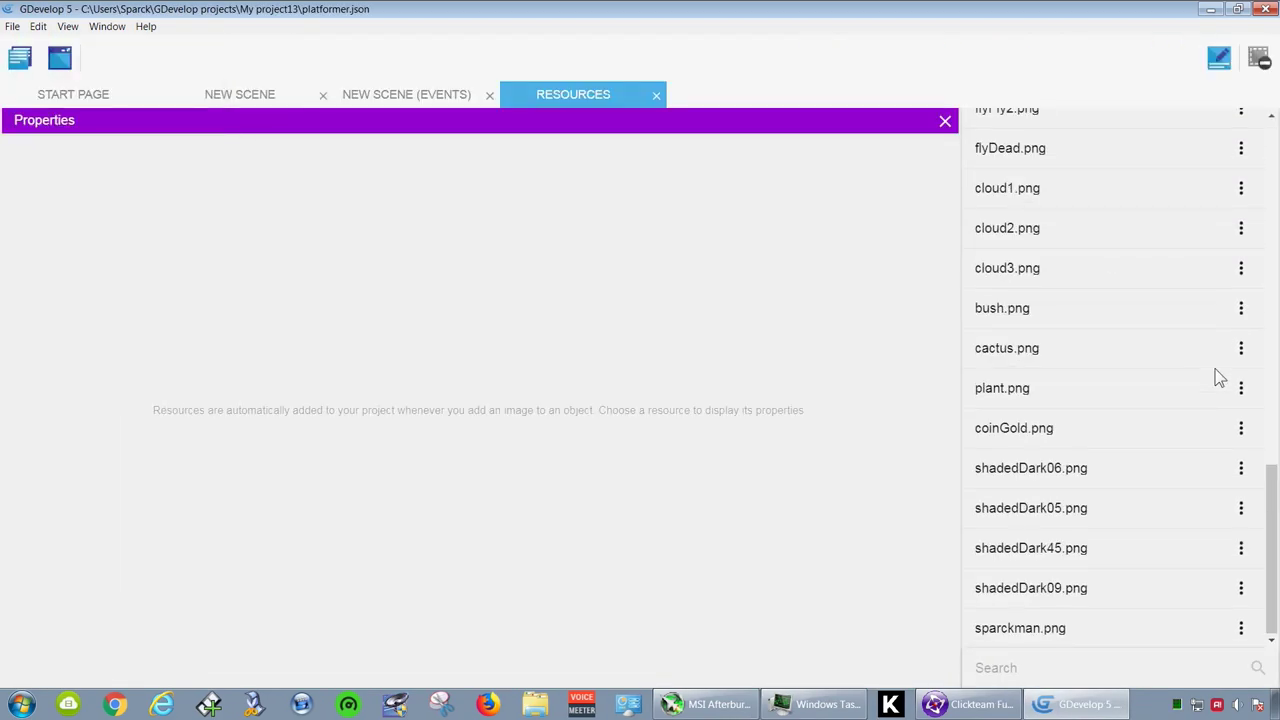
{"action": "left_click", "coordinate": [1000, 638]}
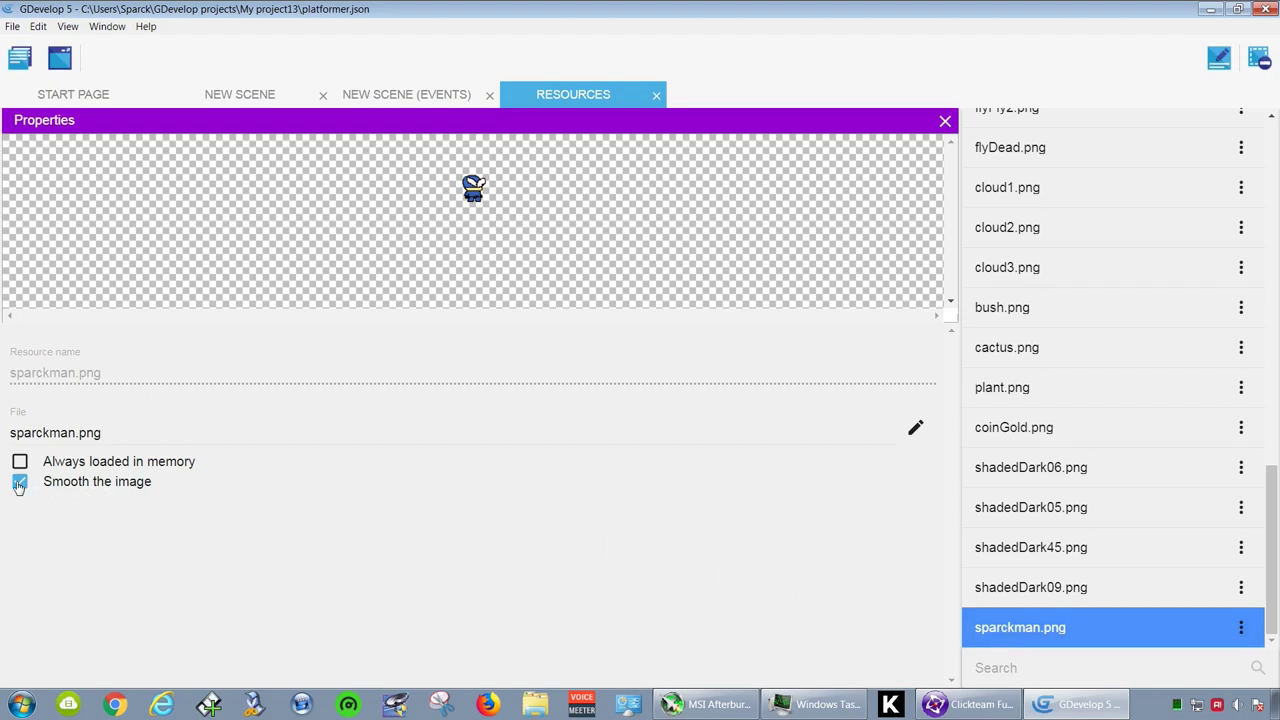
{"action": "left_click", "coordinate": [1038, 596]}
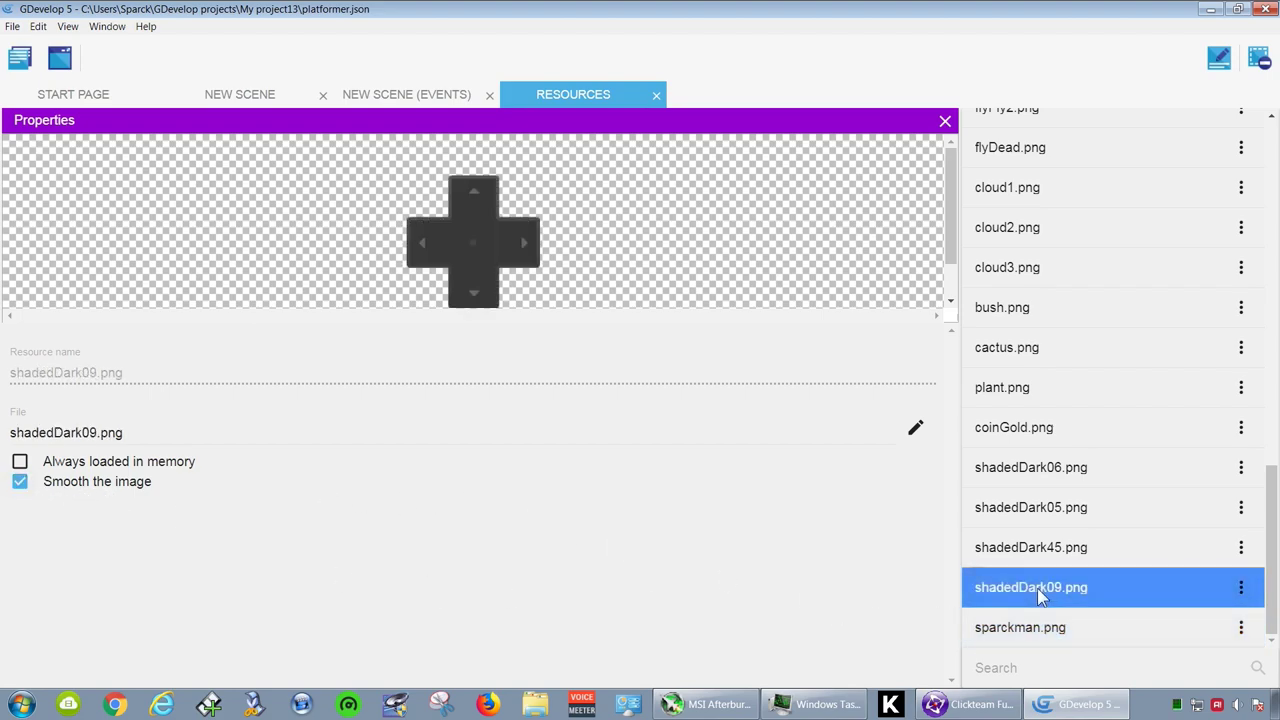
{"action": "left_click", "coordinate": [1013, 385]}
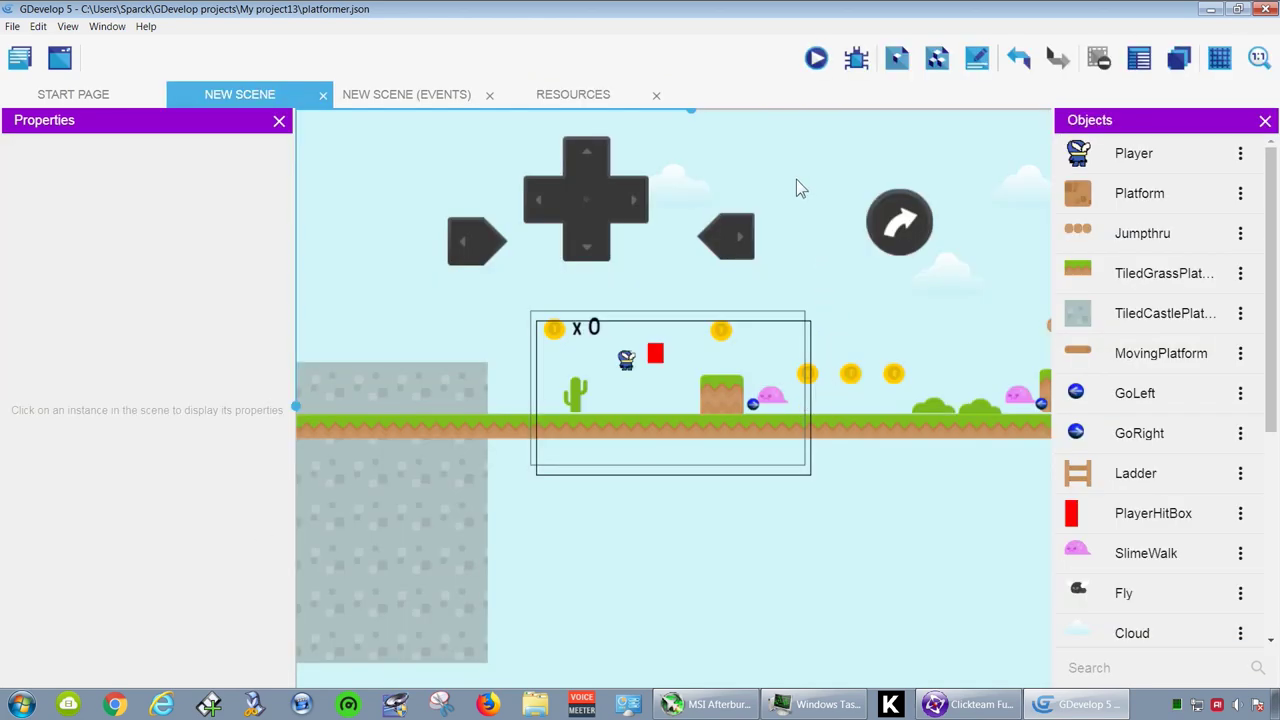
- Add a Game's window action to the scene events that activates fullscreen
{"action": "left_click", "coordinate": [388, 100]}
{"action": "left_click", "coordinate": [614, 328]}
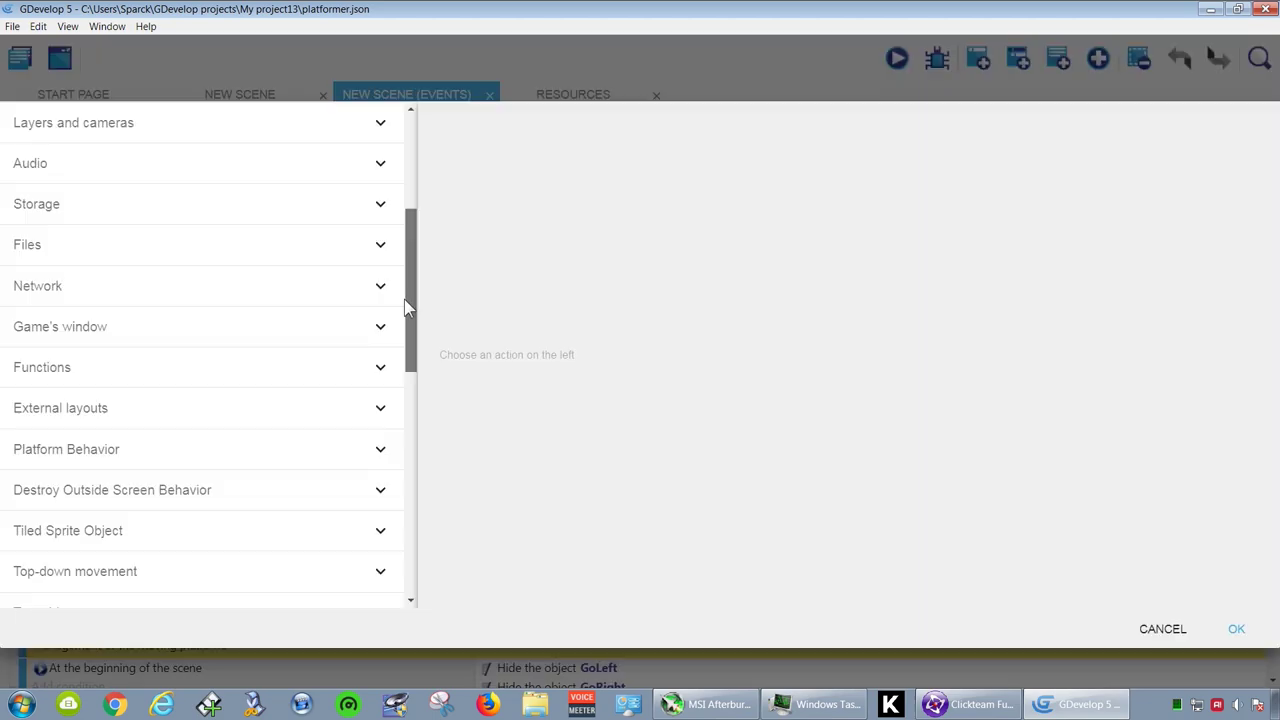
{"action": "left_click", "coordinate": [137, 330]}
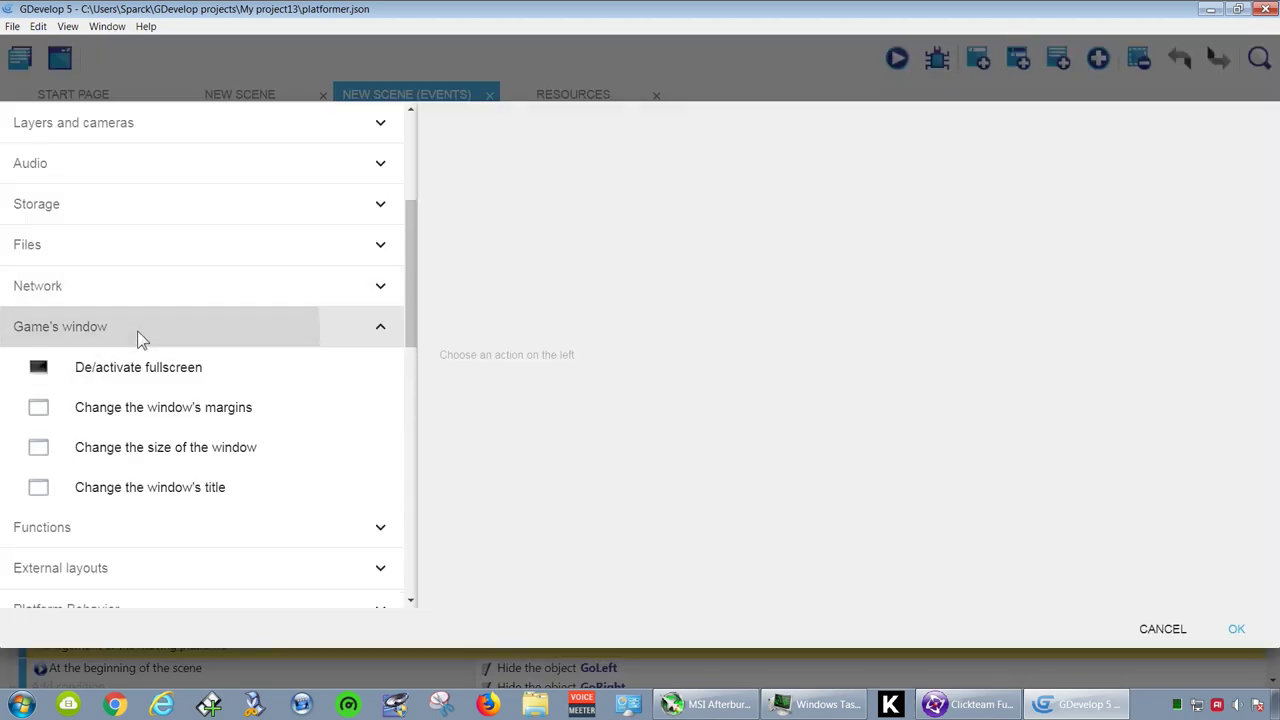
{"action": "left_click", "coordinate": [165, 380]}
{"action": "left_click", "coordinate": [576, 165]}
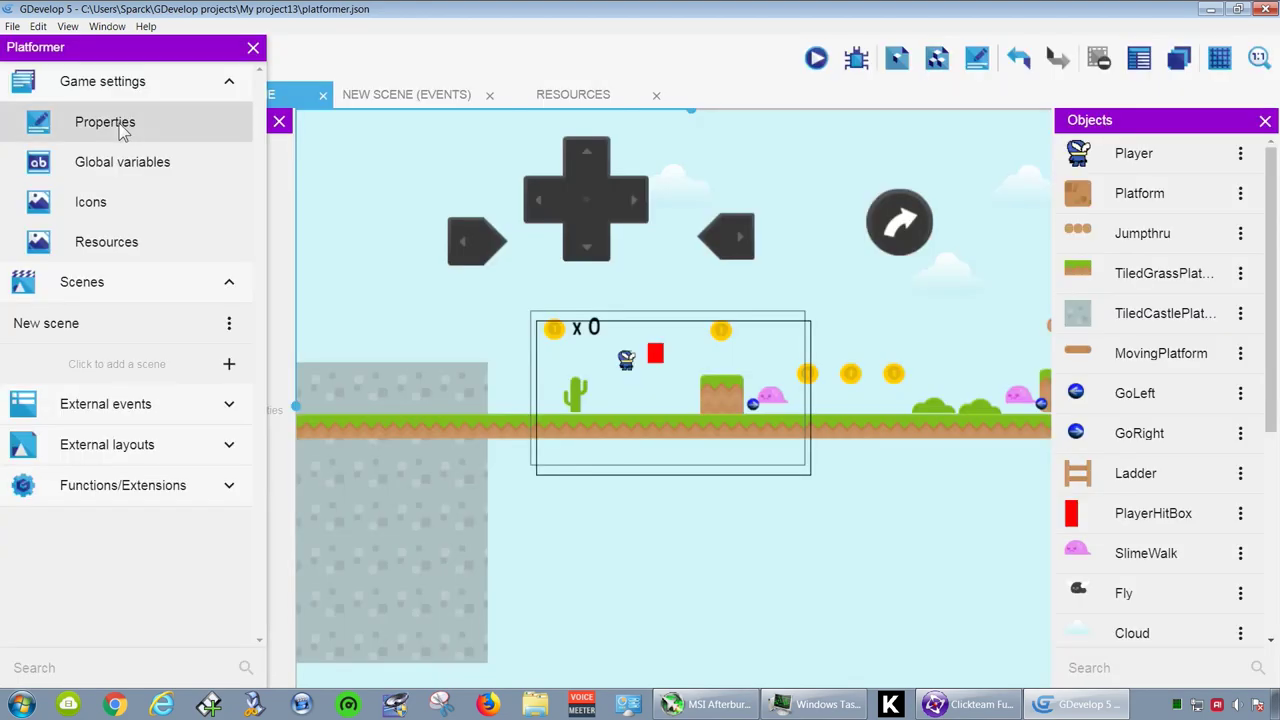
- Set the project scale mode to Nearest, apply, and launch a preview
{"action": "left_click", "coordinate": [117, 120]}
{"action": "scroll", "coordinate": [570, 320], "scroll_direction": "down", "scroll_amount": 1}
{"action": "scroll", "coordinate": [575, 360], "scroll_direction": "down", "scroll_amount": 1}
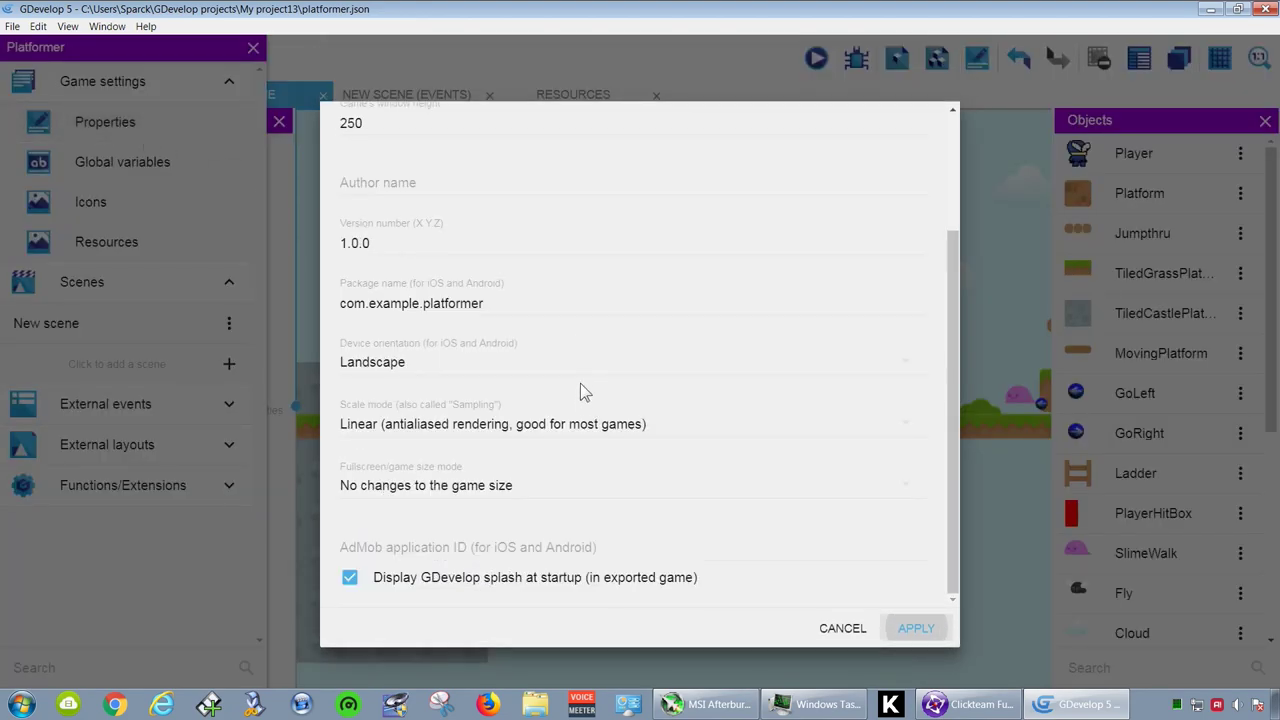
{"action": "left_click", "coordinate": [457, 428]}
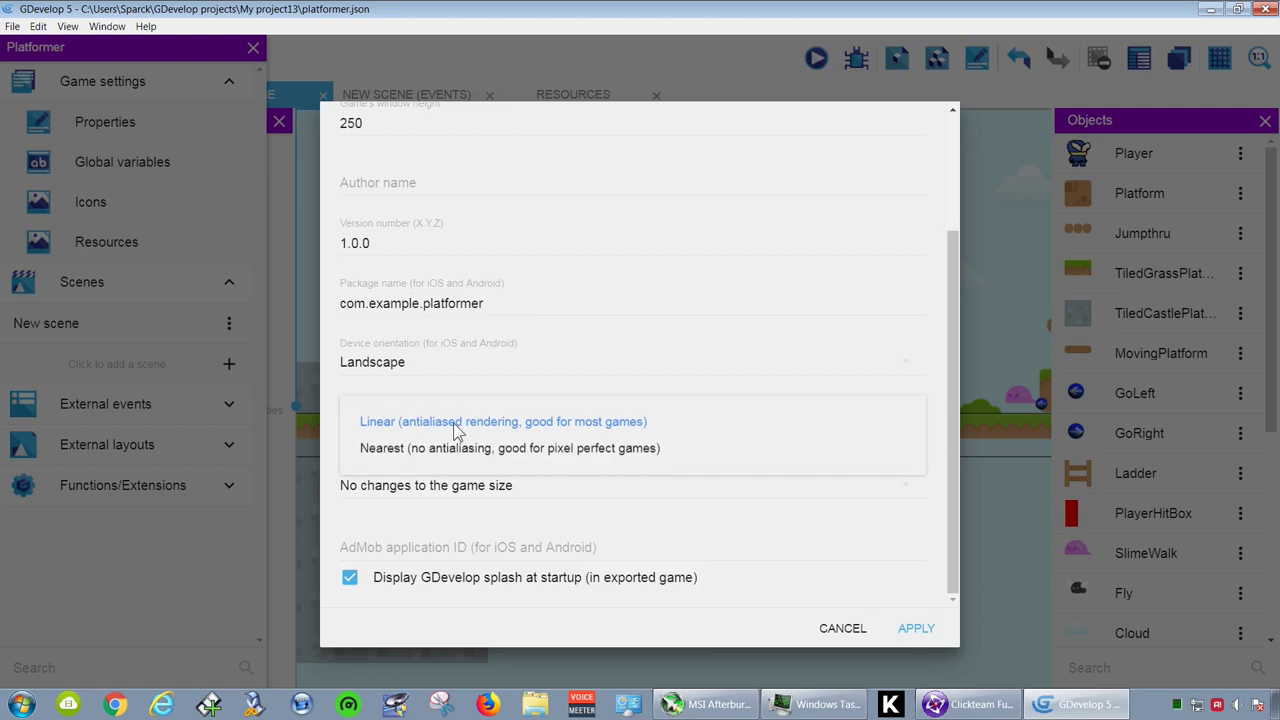
{"action": "left_click", "coordinate": [484, 452]}
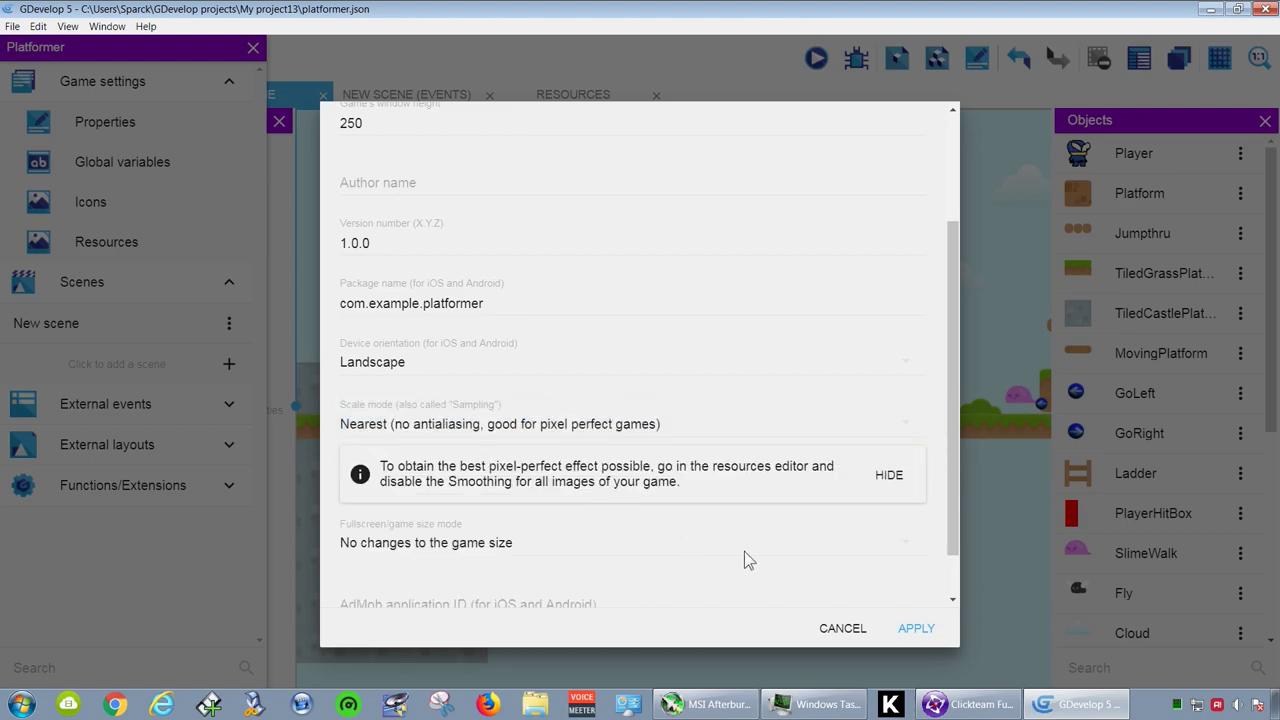
{"action": "left_click", "coordinate": [910, 630]}
{"action": "left_click", "coordinate": [816, 58]}
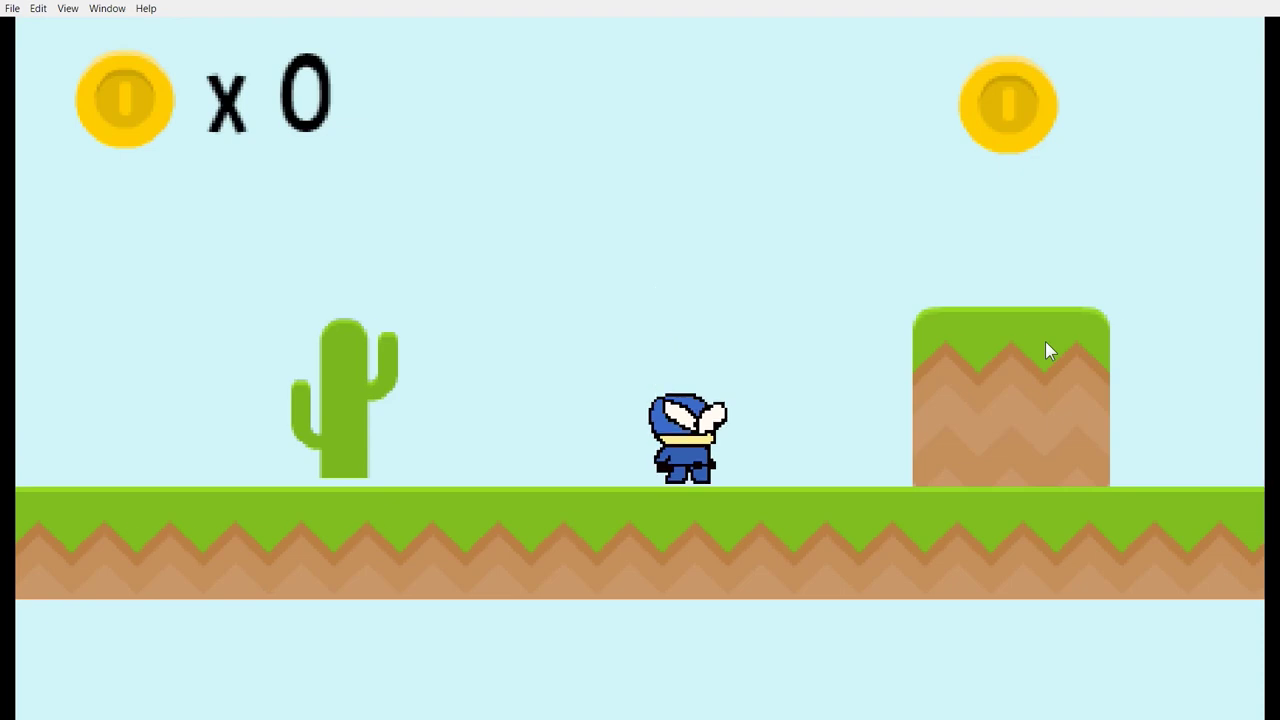
- Run and jump the crisp ninja through the level, collecting coins up to 500
{"action": "key", "text": "Left"}
{"action": "key", "text": "Right"}
{"action": "key", "text": "space"}
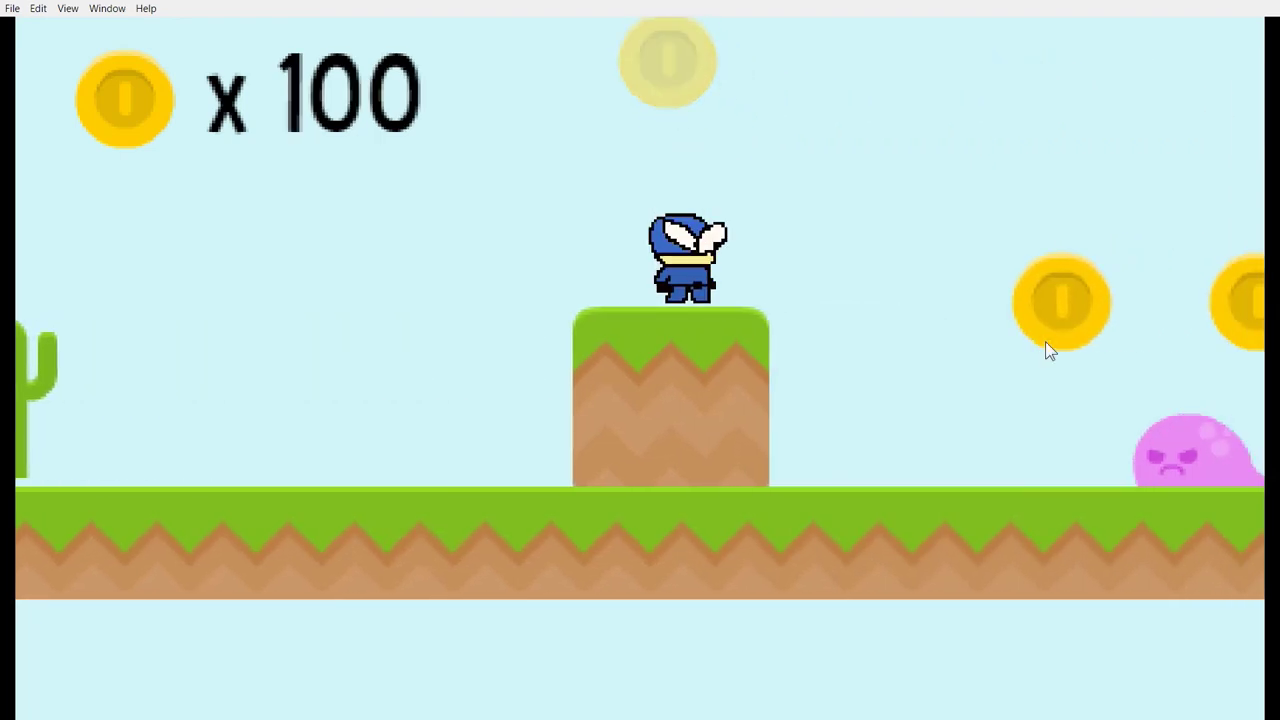
{"action": "key", "text": "space"}
{"action": "key", "text": "space"}
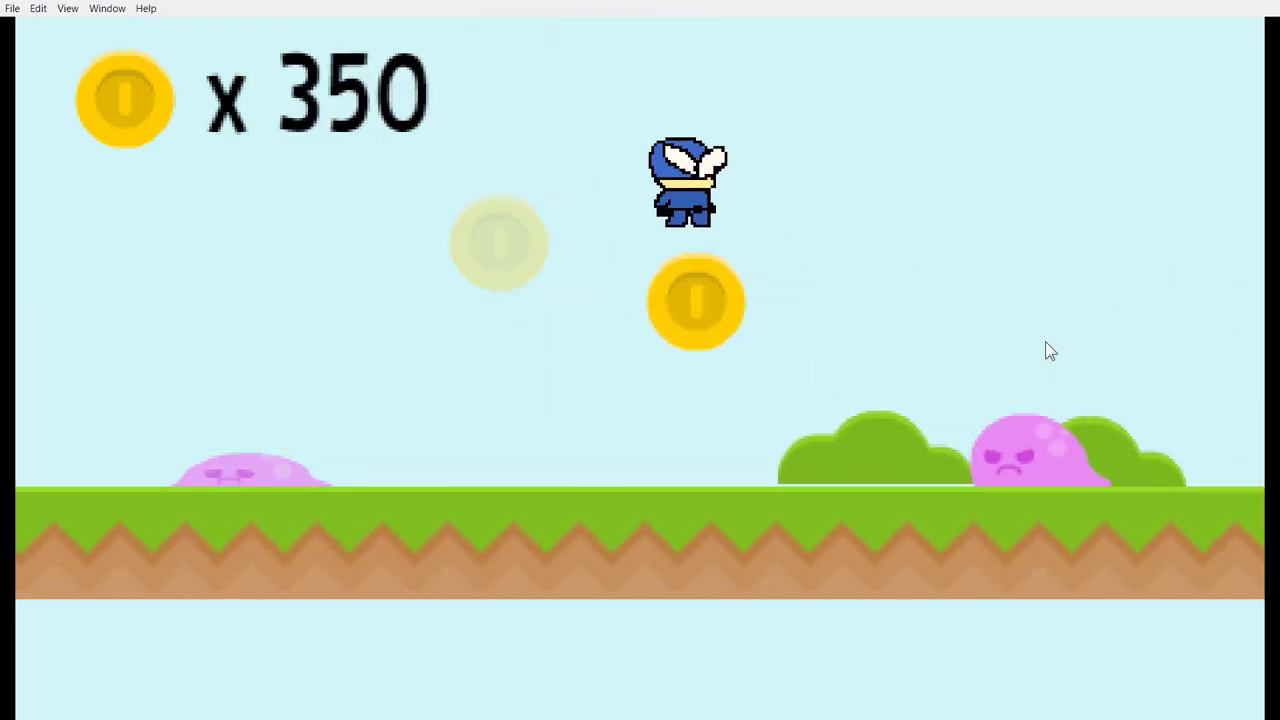
{"action": "key", "text": "Left"}
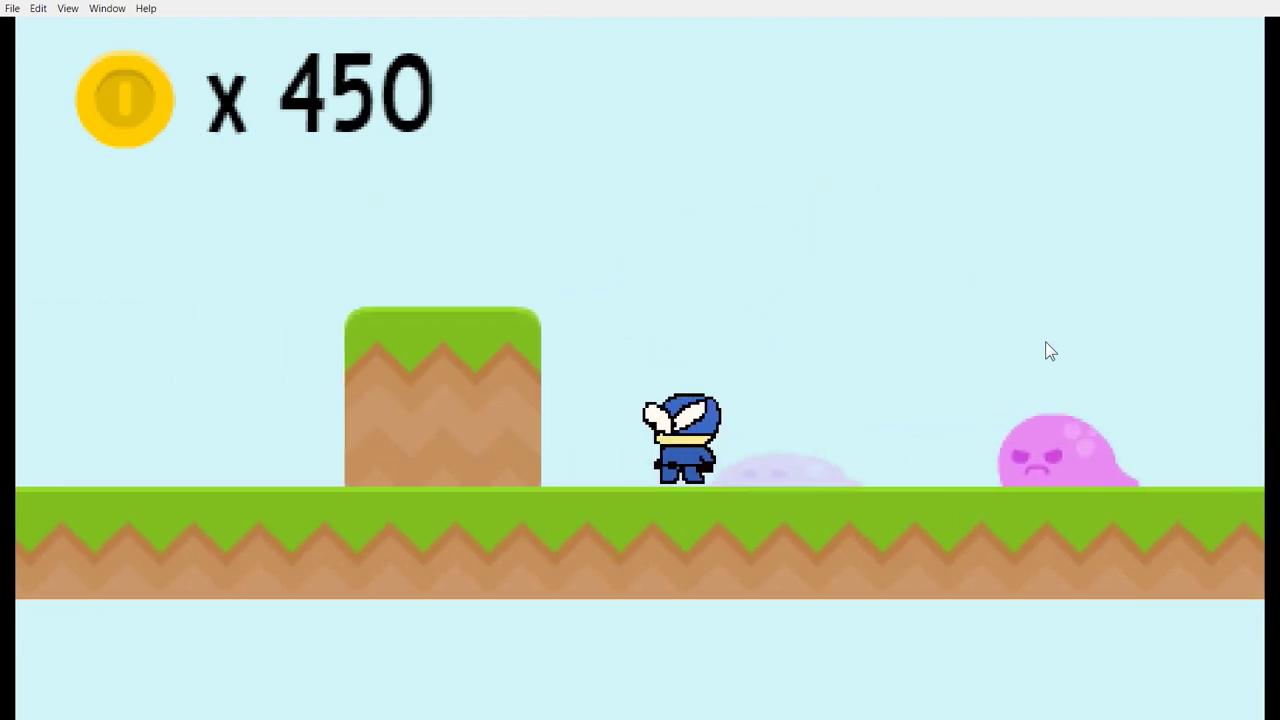
{"action": "key", "text": "Right"}
{"action": "key", "text": "space"}
{"action": "key", "text": "space"}
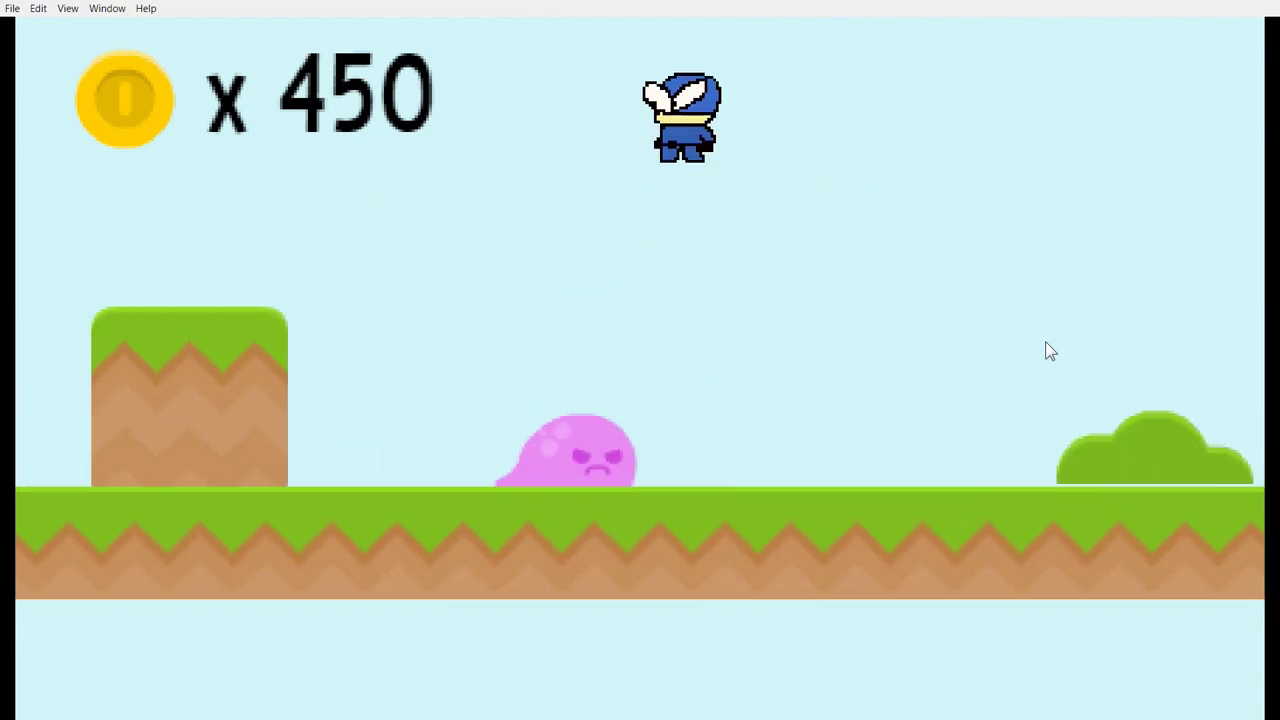
{"action": "key", "text": "space"}
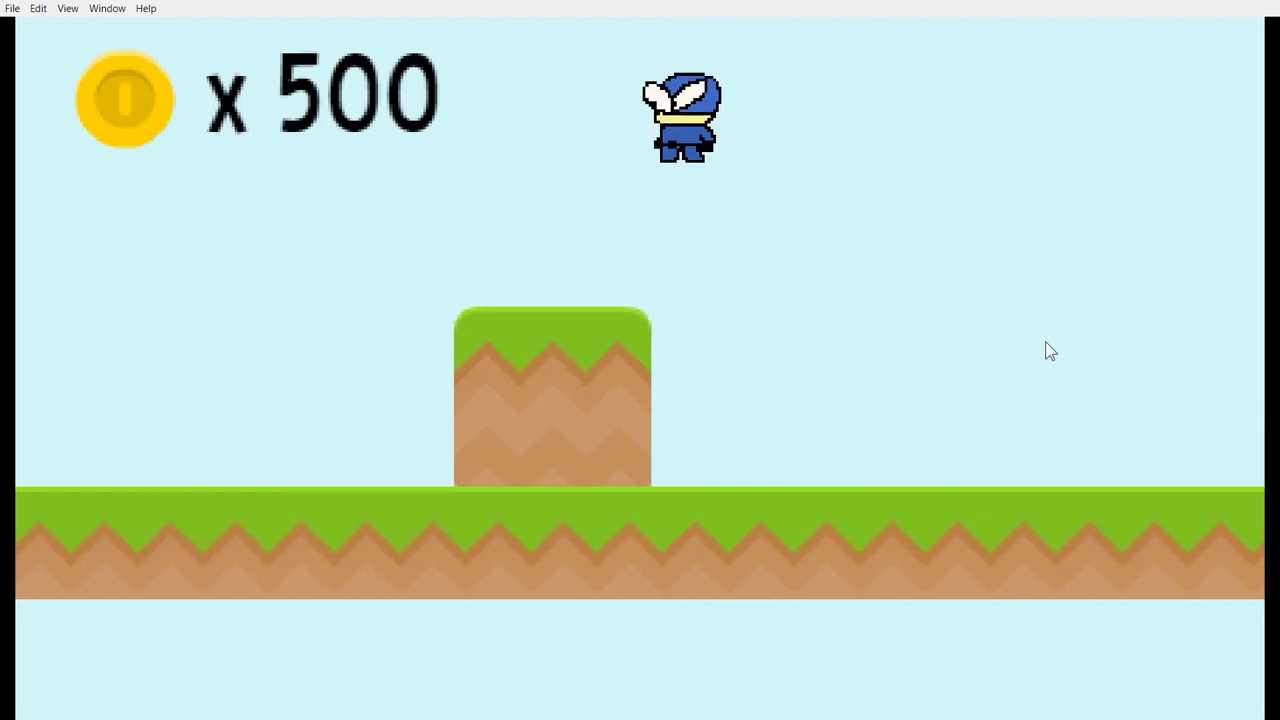
{"action": "key", "text": "Right"}
{"action": "key", "text": "space"}
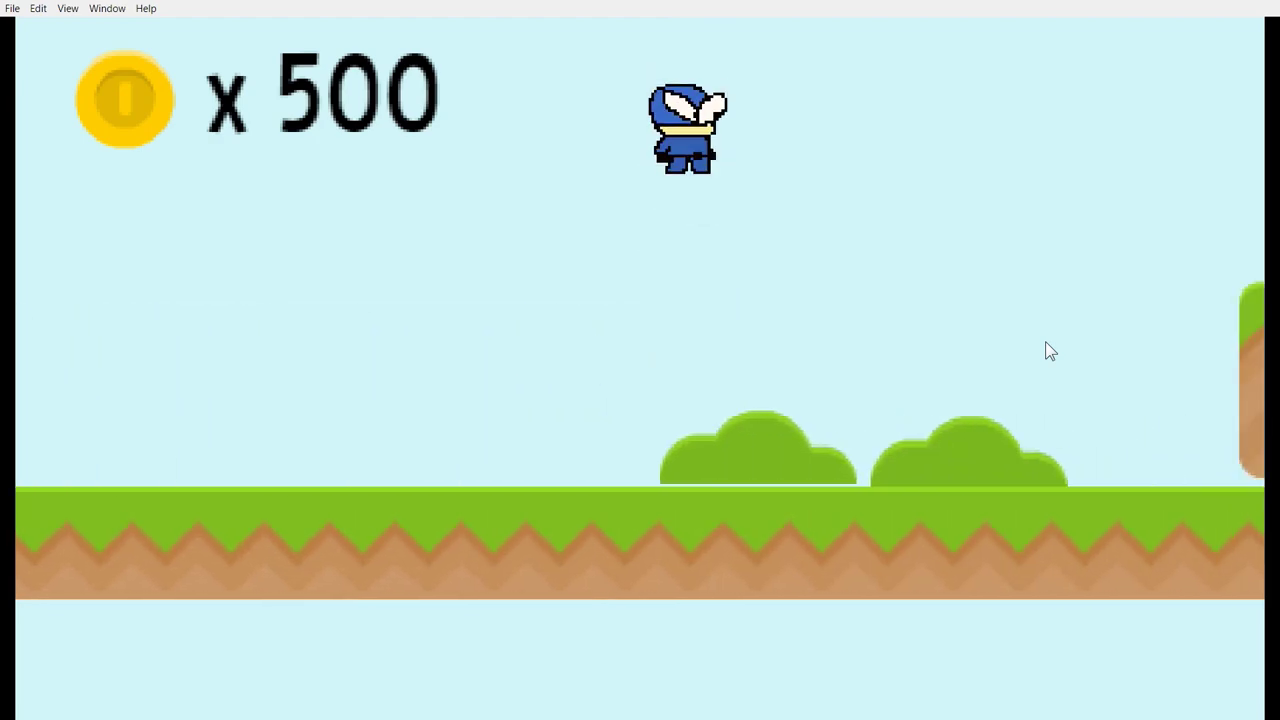
{"action": "key", "text": "space"}
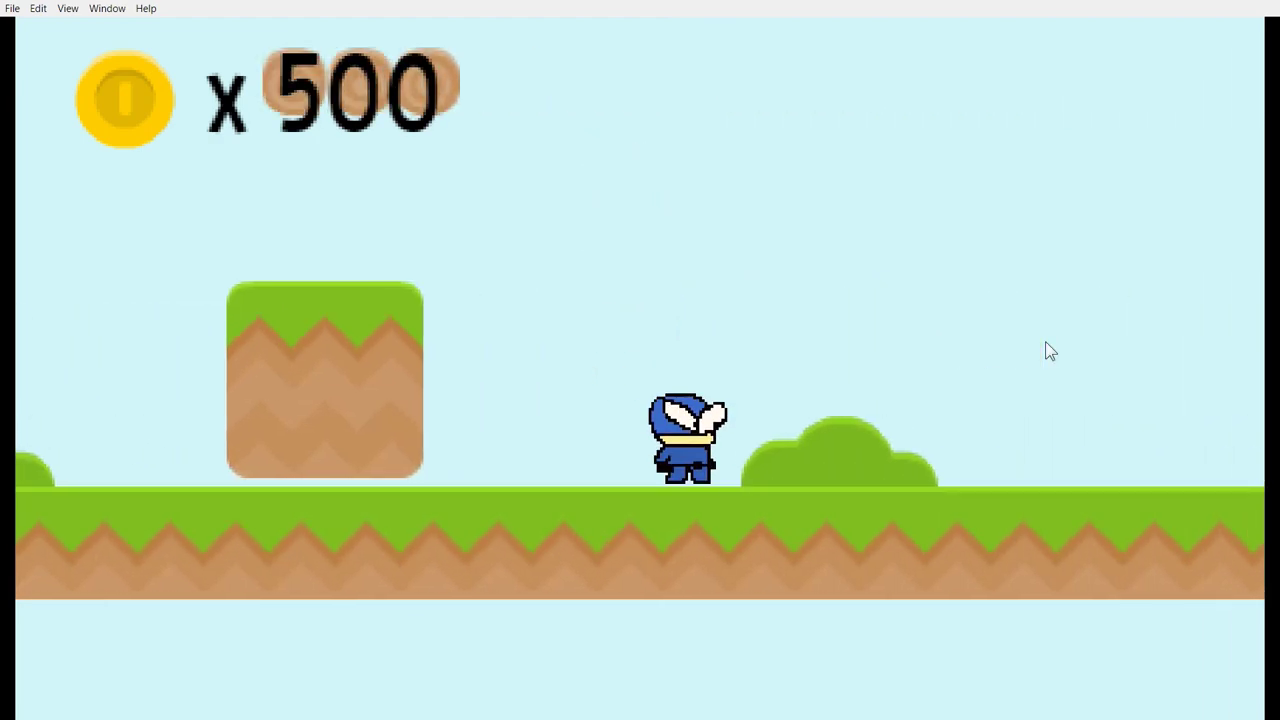
{"action": "key", "text": "Left"}
{"action": "key", "text": "Right"}
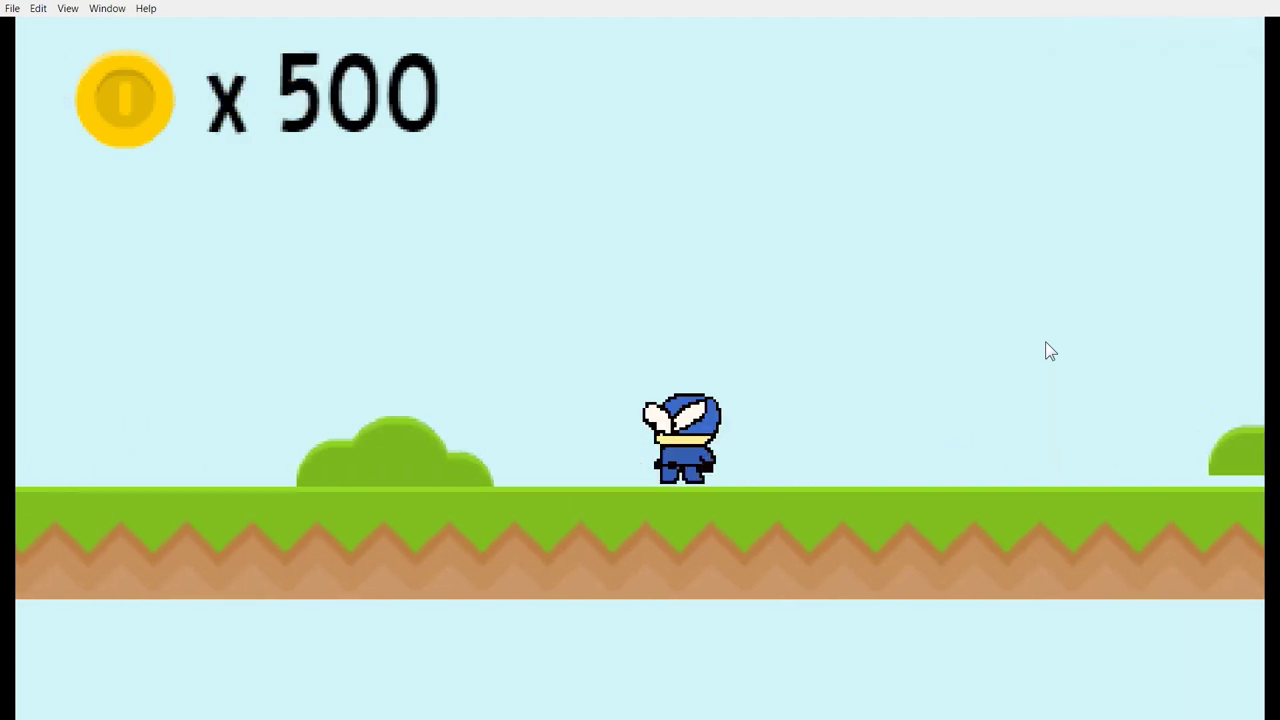
{"action": "key", "text": "space"}
{"action": "key", "text": "space"}
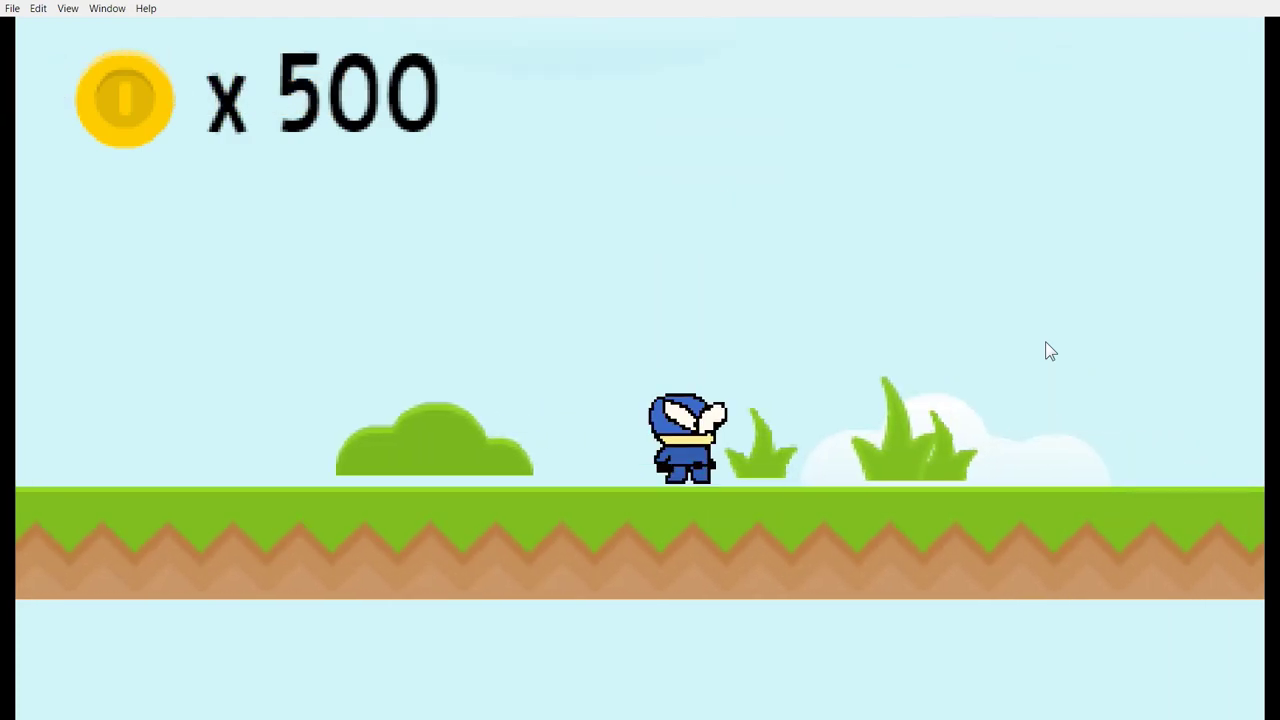
{"action": "key", "text": "space"}
{"action": "key", "text": "space"}
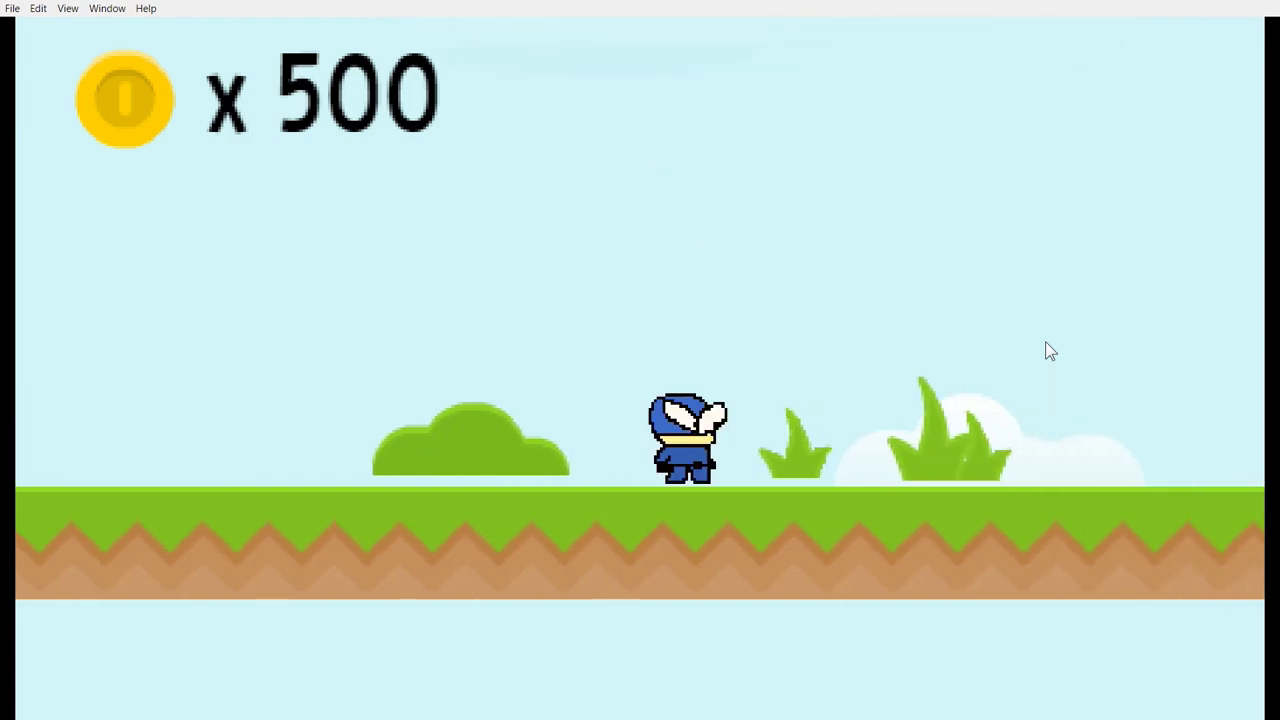
{"action": "key", "text": "space"}
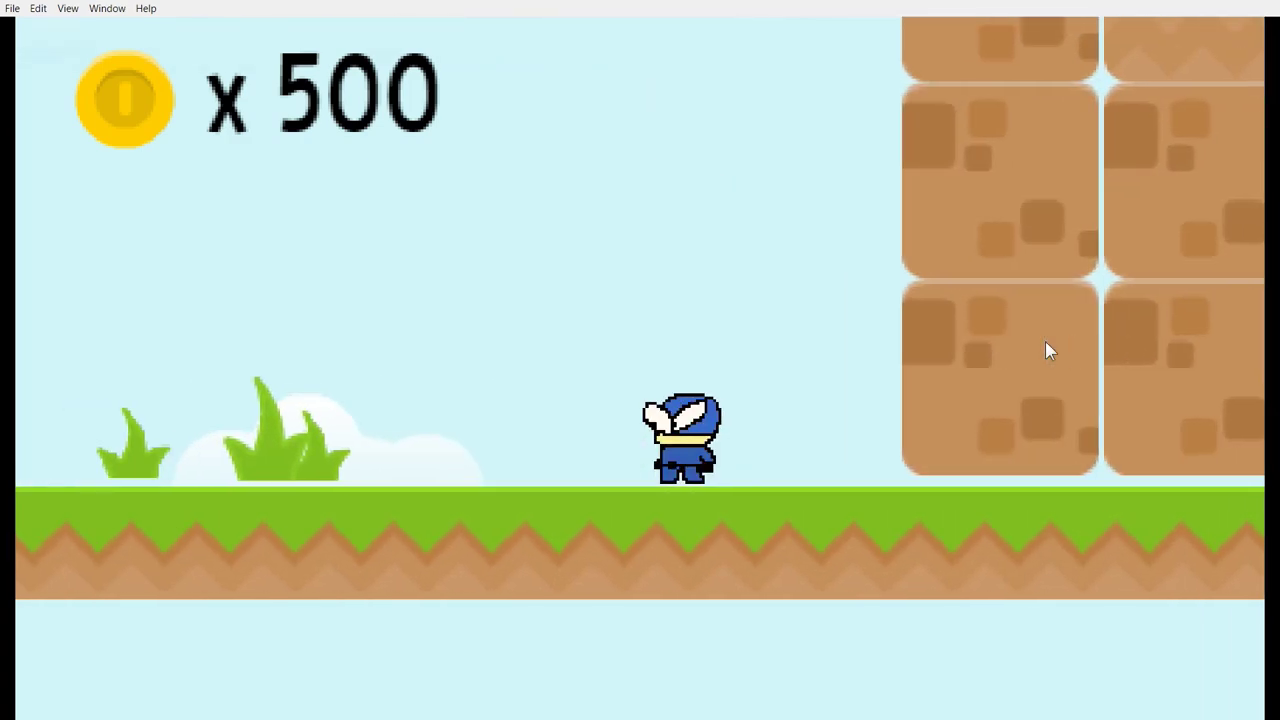
{"action": "key", "text": "space"}
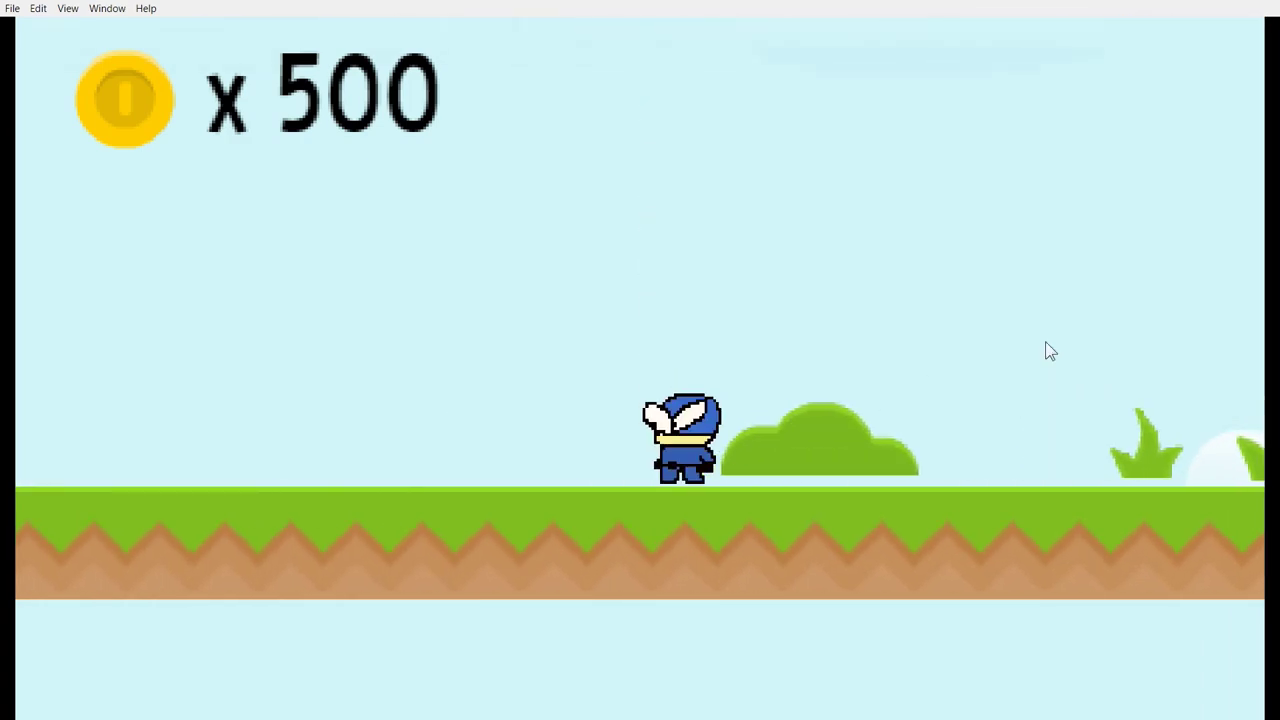
{"action": "key", "text": "space"}
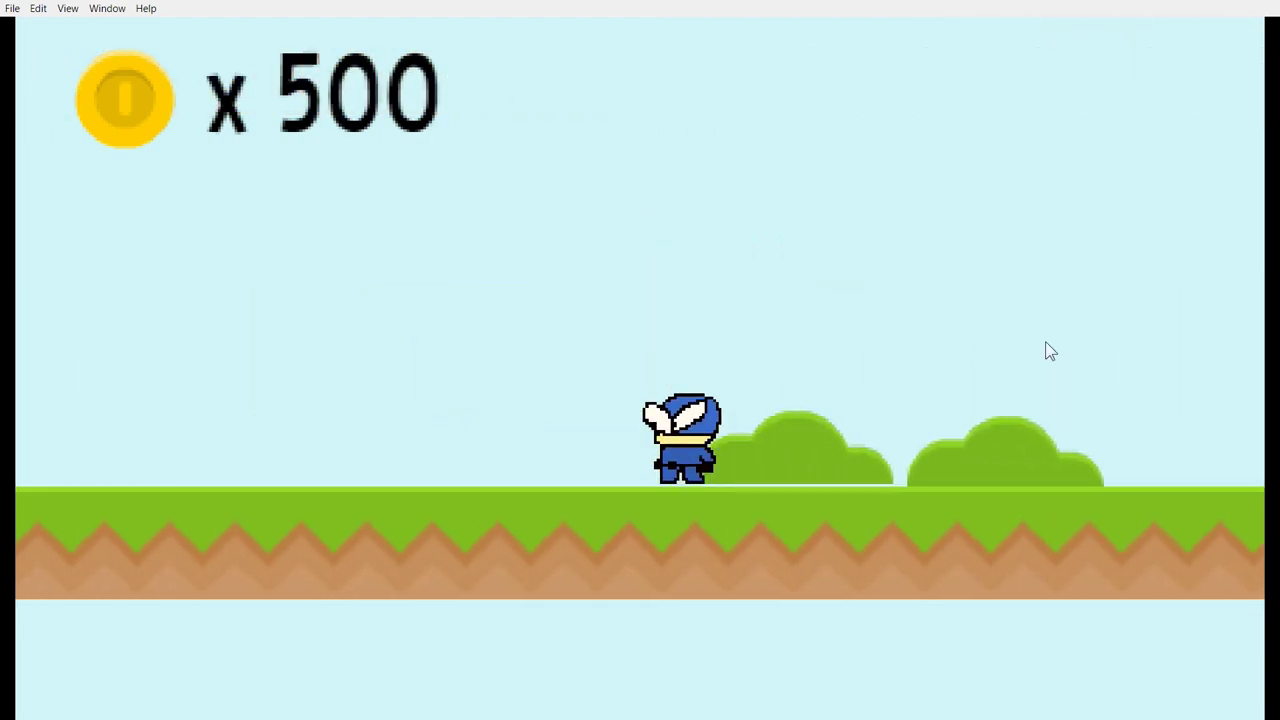
{"action": "key", "text": "space"}
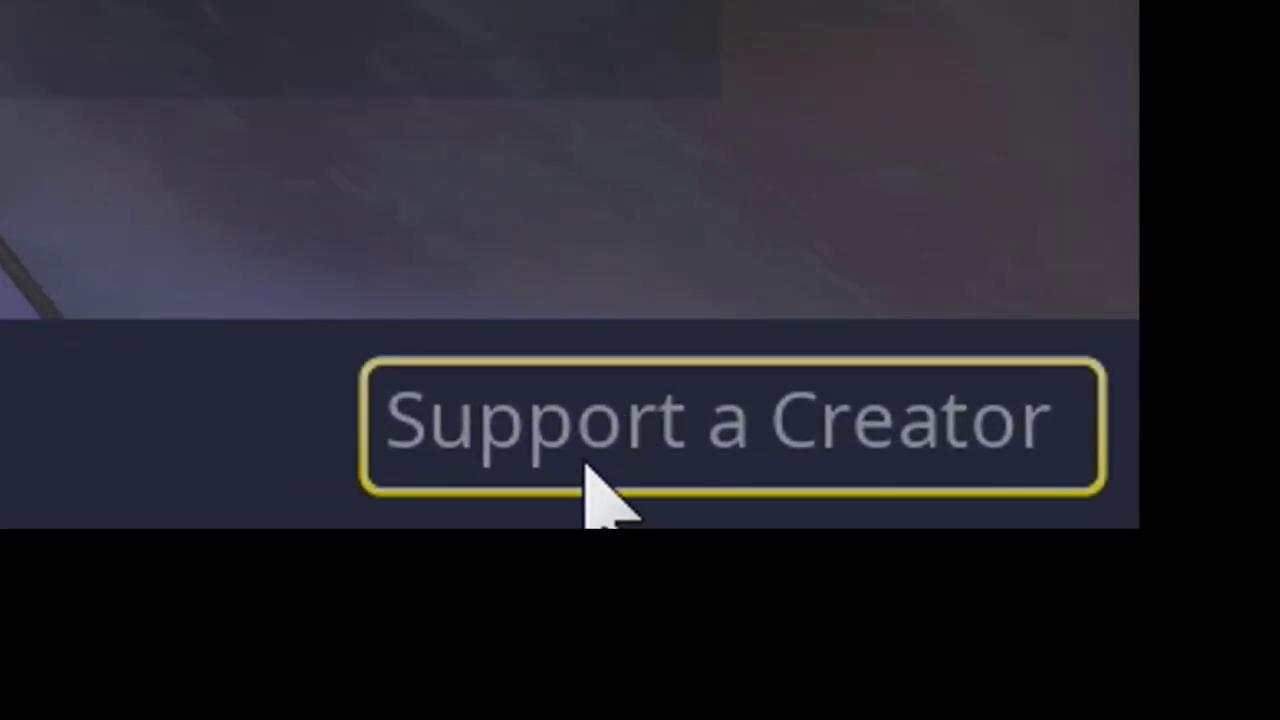
- Open Fortnite's Support a Creator dialog
{"action": "left_click", "coordinate": [588, 470]}
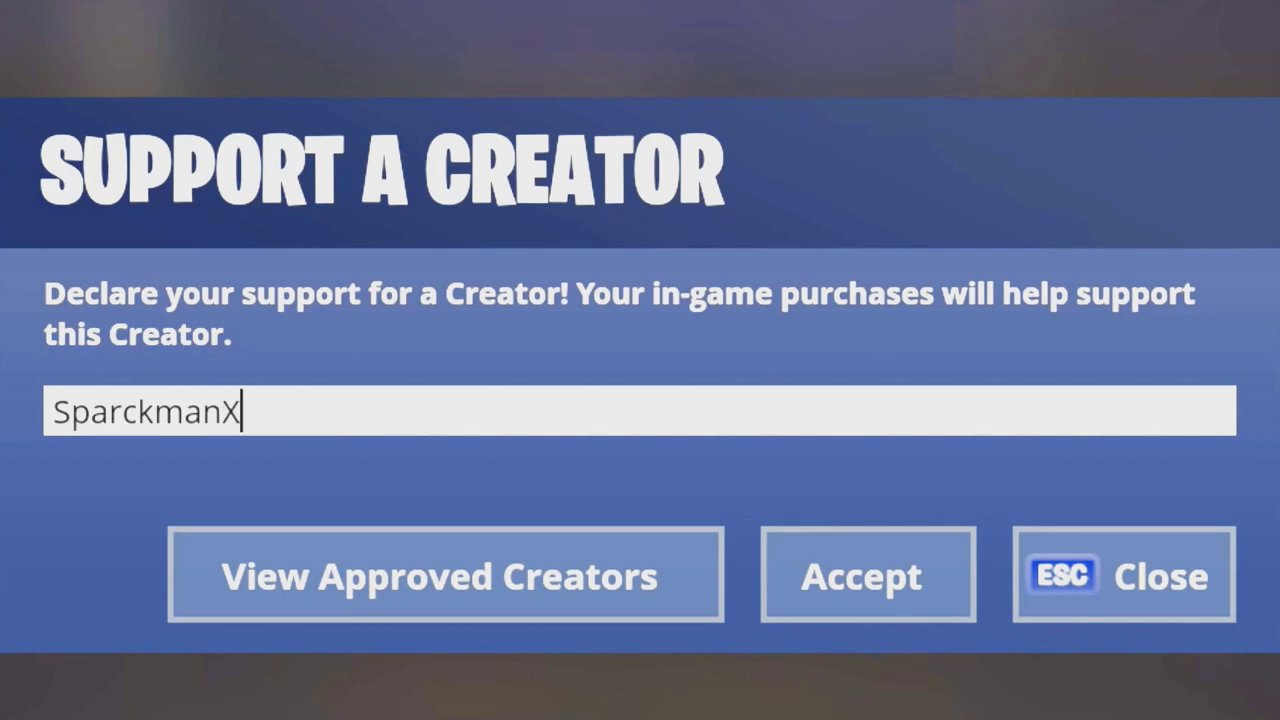